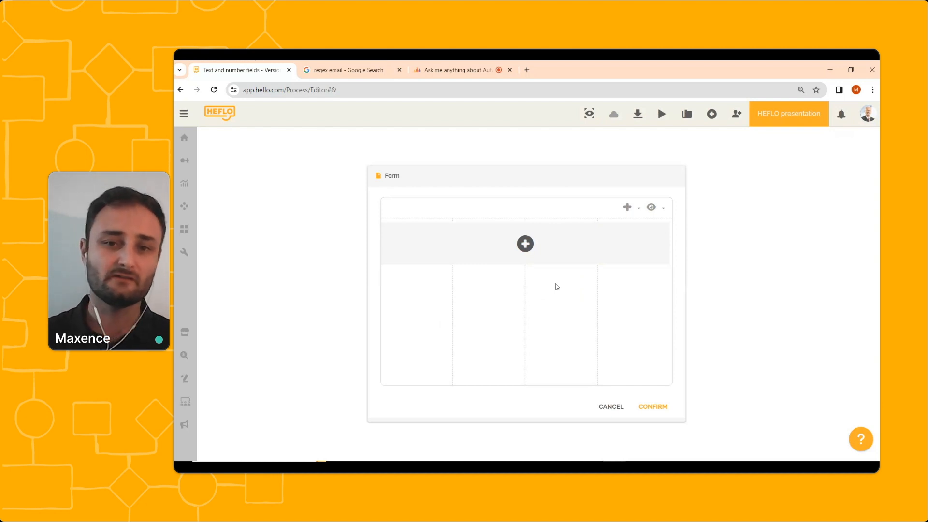
# Add a new TEXT property named Products to the form.
pyautogui.click(525, 244)
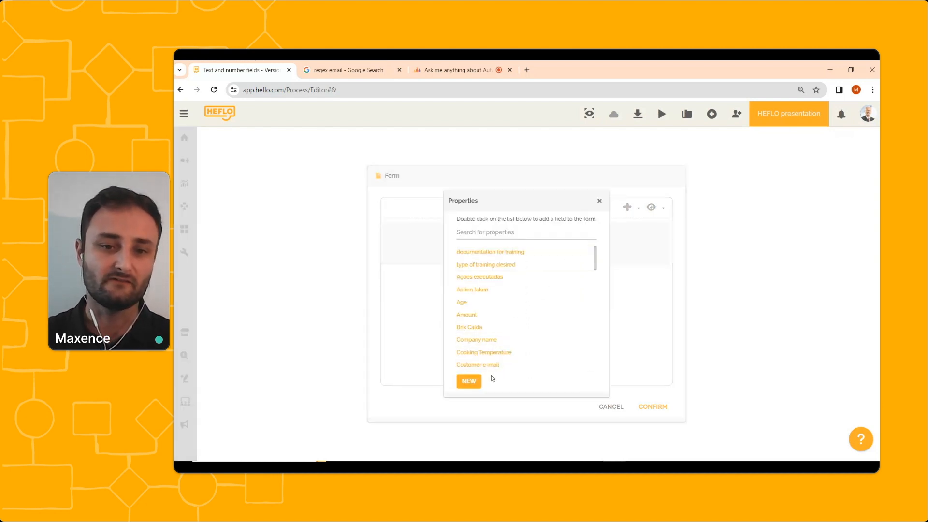
pyautogui.click(471, 383)
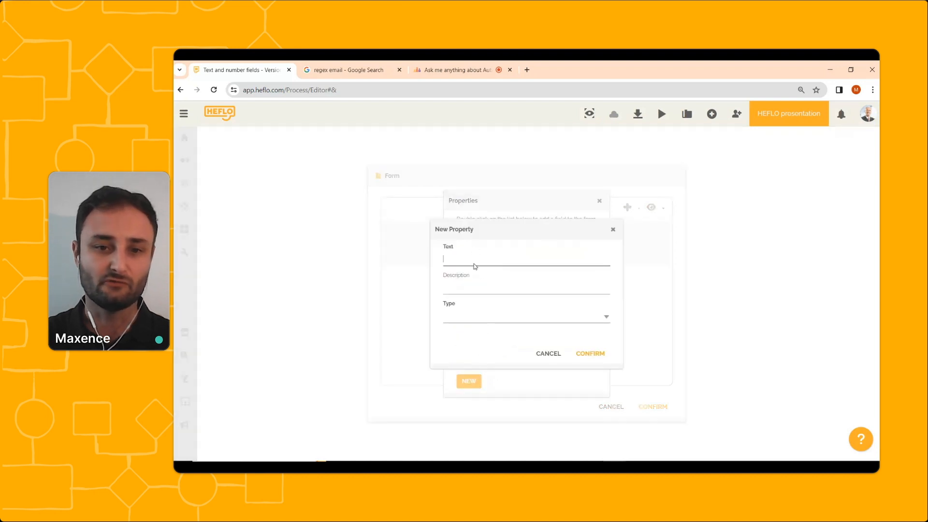
pyautogui.click(474, 264)
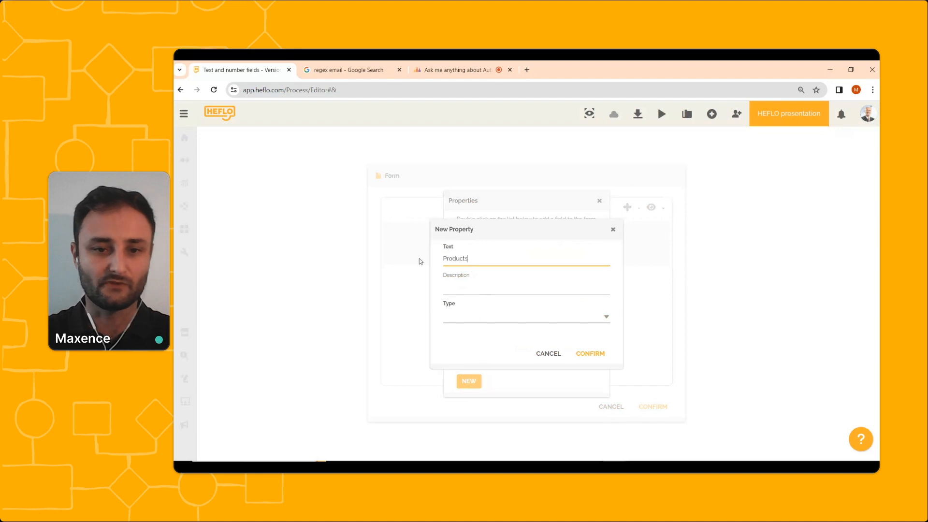
pyautogui.click(464, 319)
pyautogui.click(458, 327)
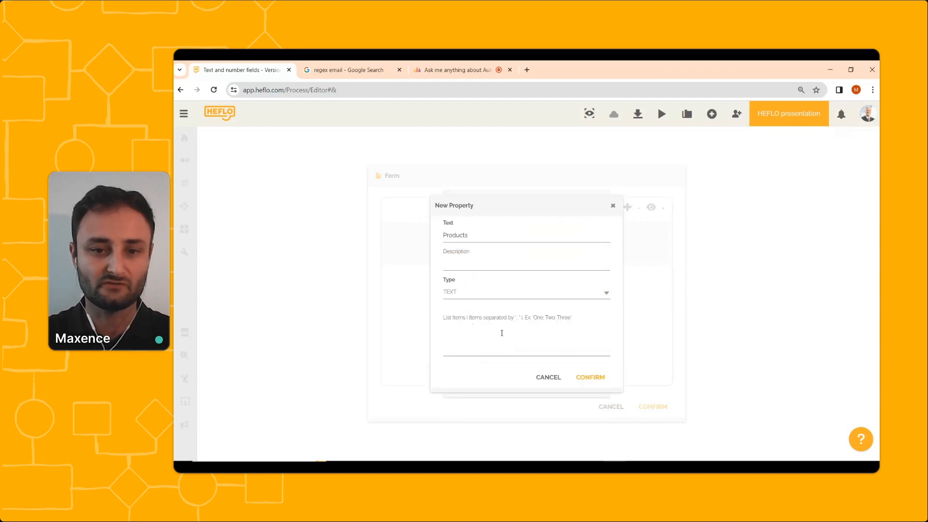
pyautogui.click(589, 380)
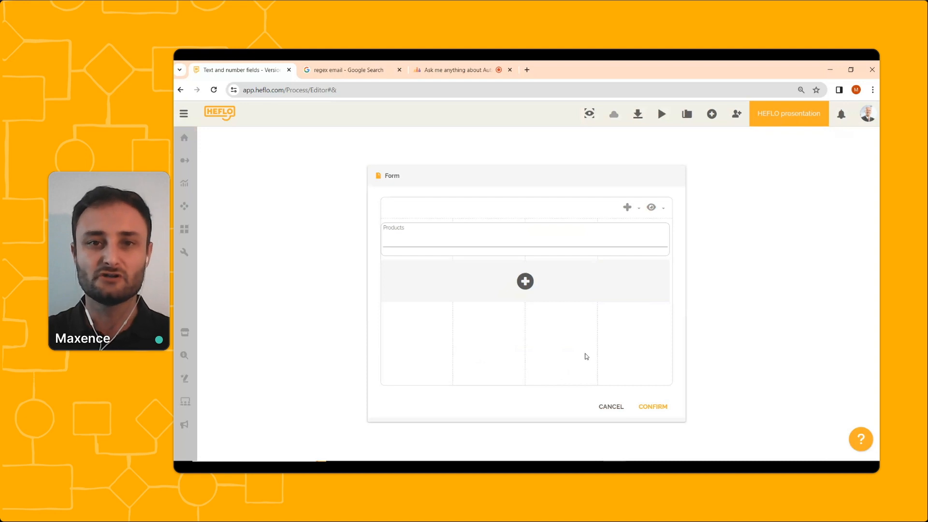
# Open the Products field's options and switch Enabled off and back on.
pyautogui.moveTo(662, 232)
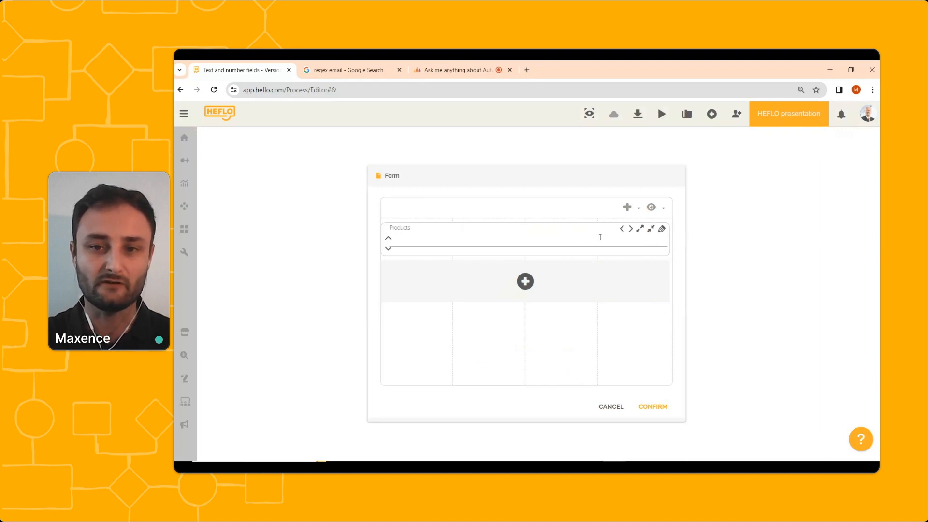
pyautogui.click(662, 231)
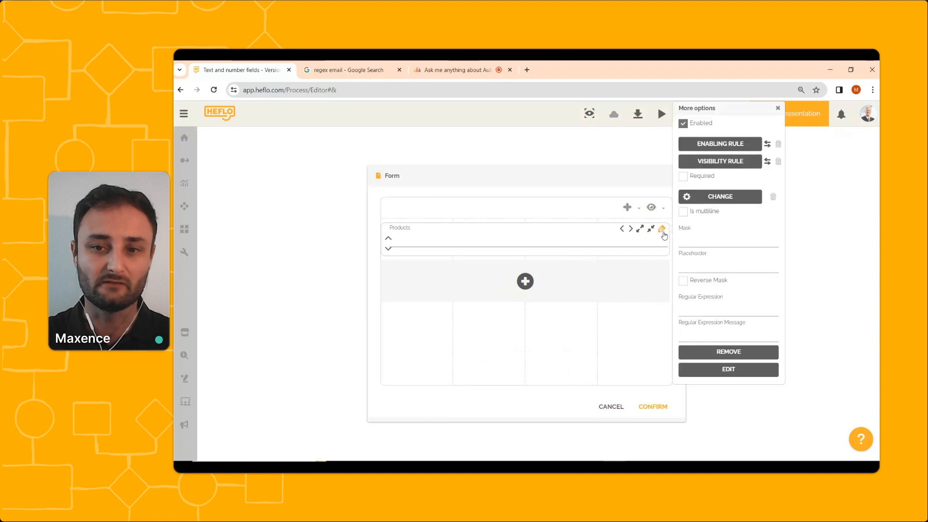
pyautogui.click(683, 125)
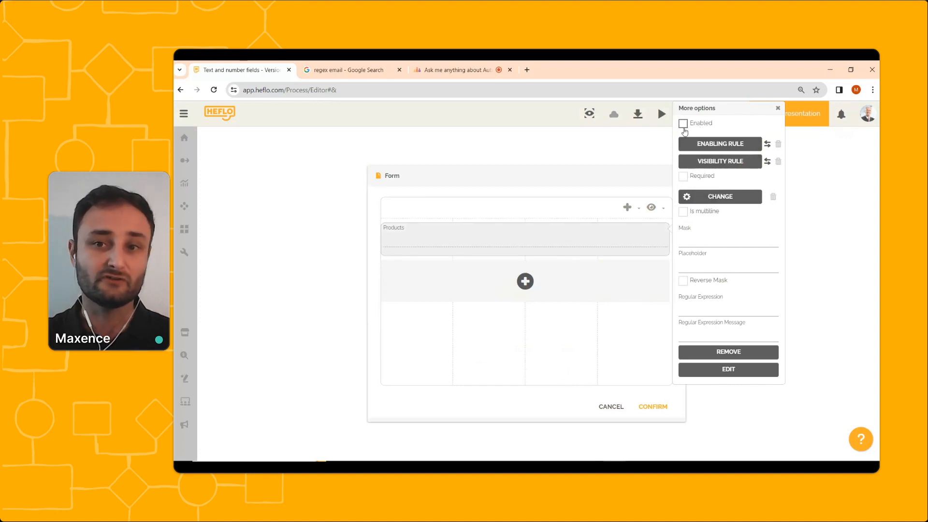
pyautogui.click(685, 130)
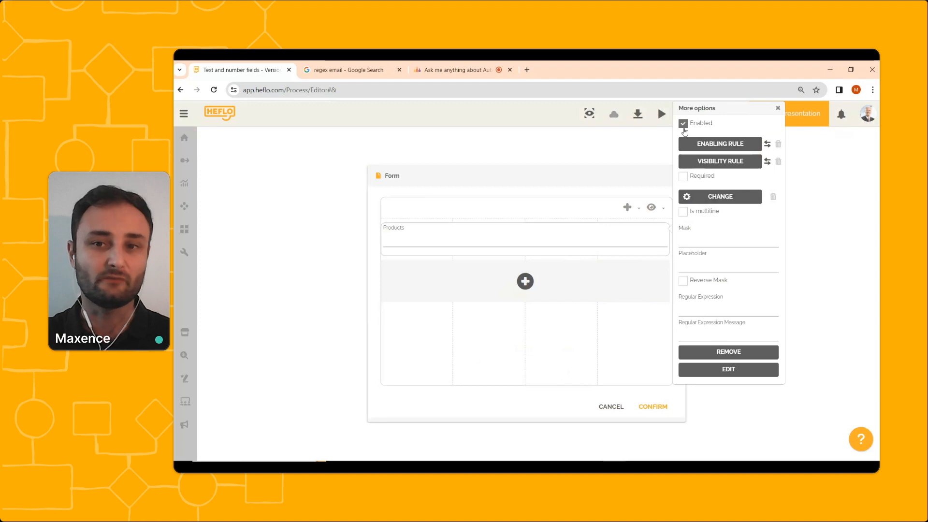
# Switch the Required and Is multiline options on and back off for the Products field.
pyautogui.click(683, 177)
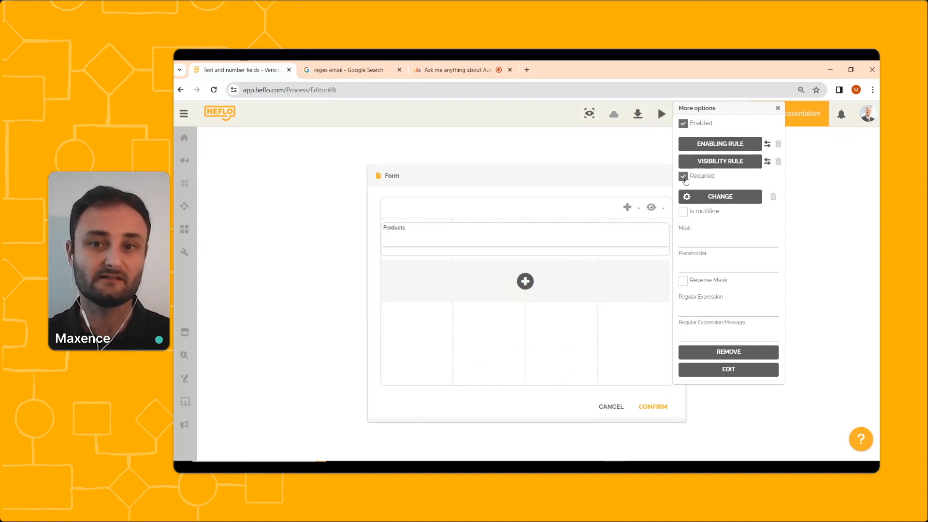
pyautogui.click(684, 178)
pyautogui.click(682, 213)
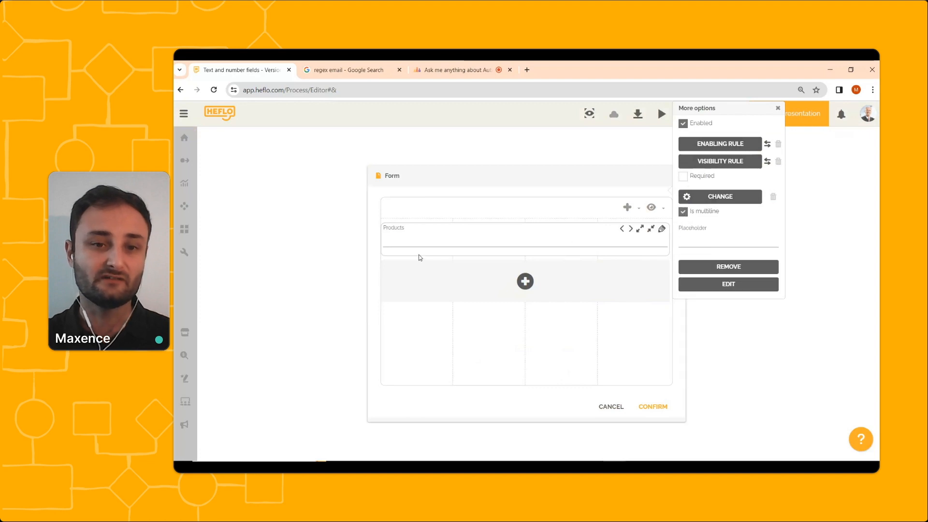
pyautogui.click(683, 212)
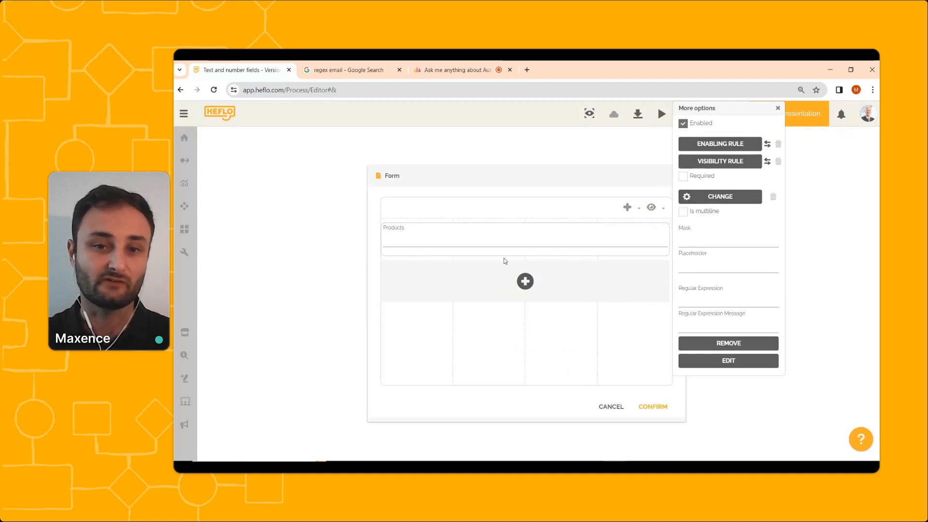
# Type Test into the Products field as a trial and delete it.
pyautogui.click(509, 234)
pyautogui.write('Tes')
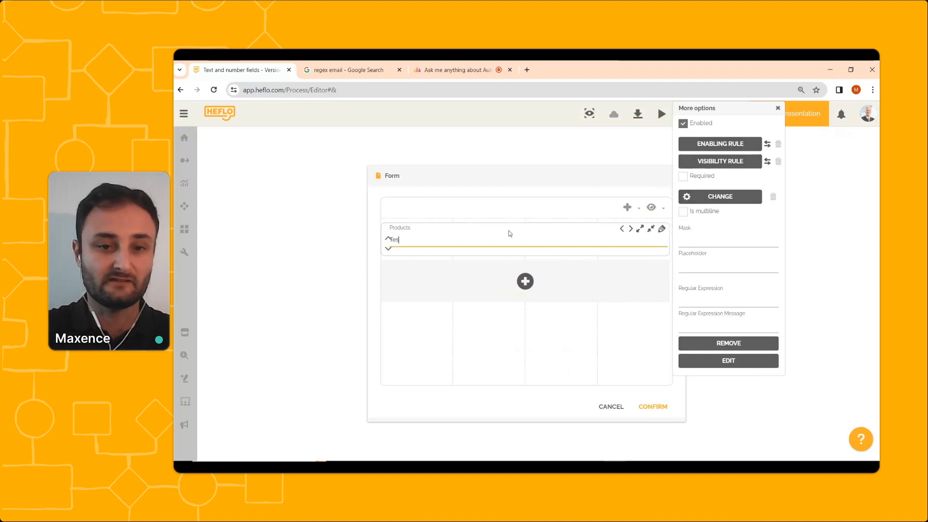
pyautogui.write('t')
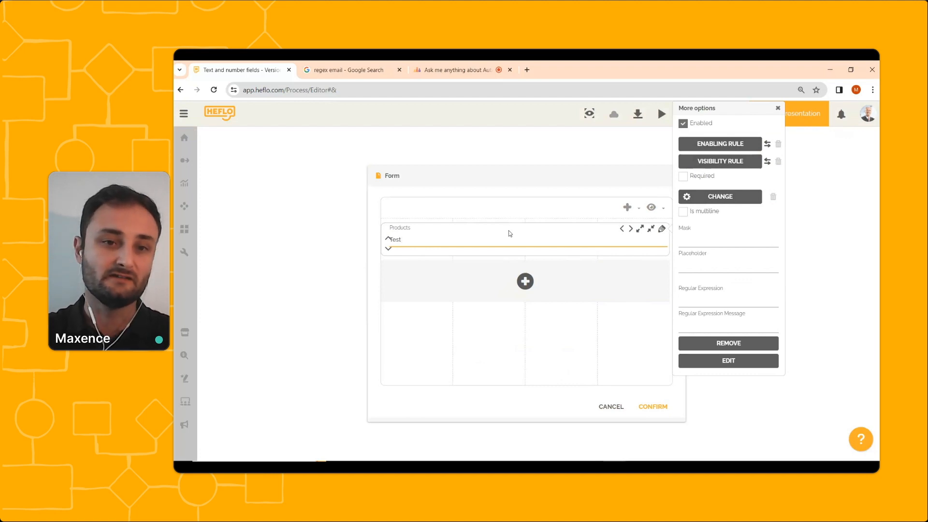
pyautogui.press('BackSpace')
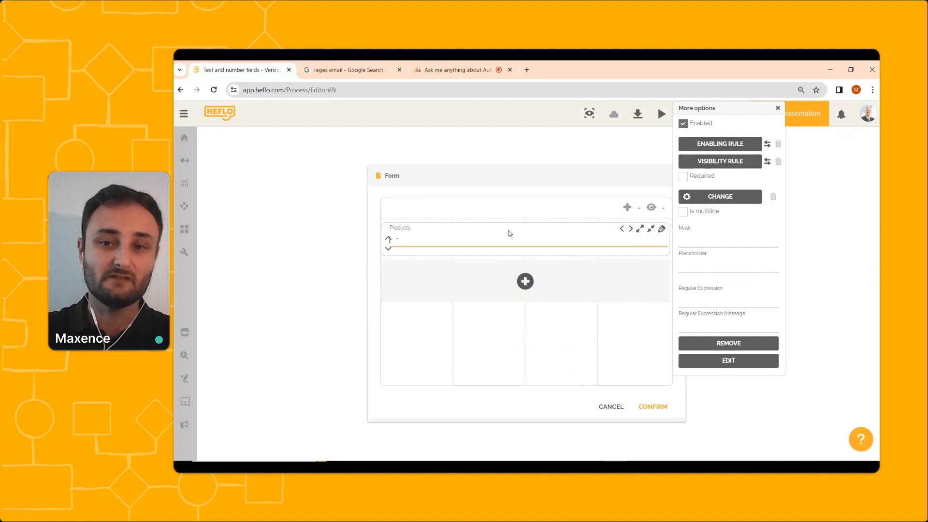
# Enable Is multiline on the Products field, try entering several lines of test text, and clear them.
pyautogui.click(683, 212)
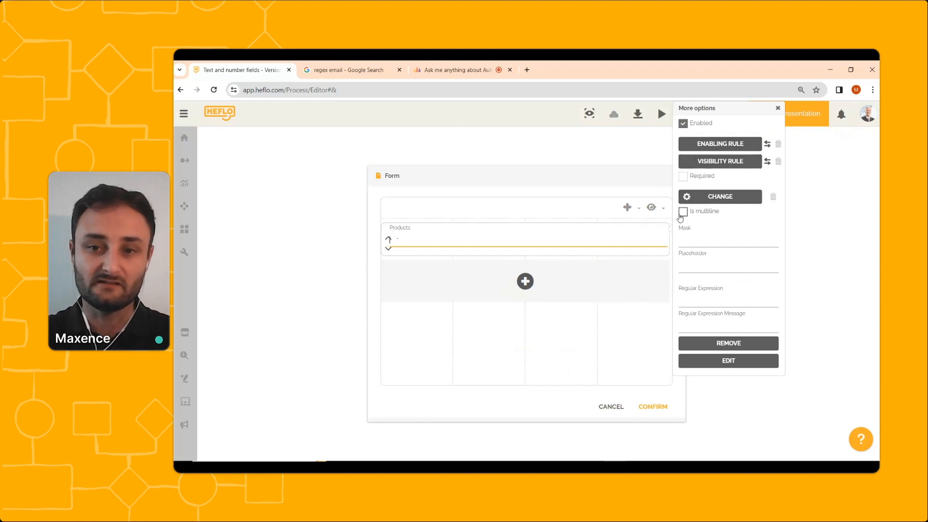
pyautogui.click(528, 240)
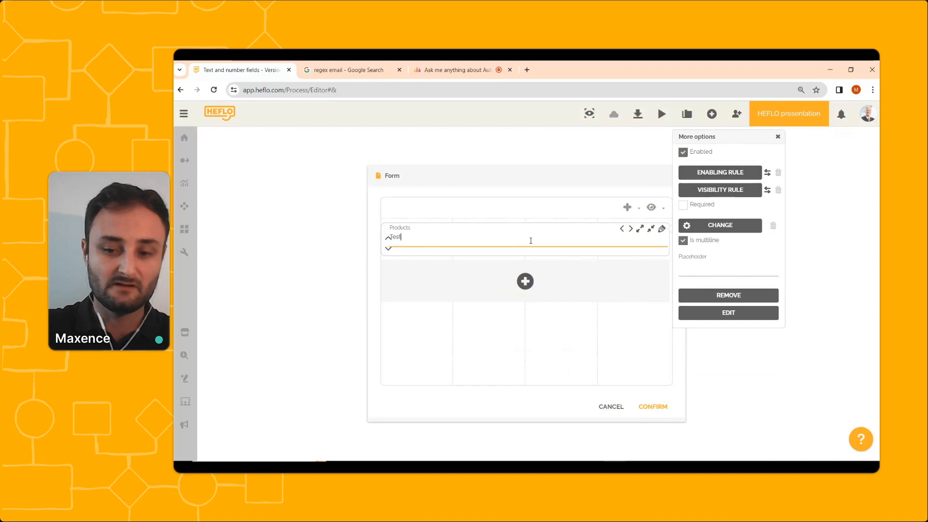
pyautogui.press('Return')
pyautogui.press('Return')
pyautogui.write('test')
pyautogui.press('Return')
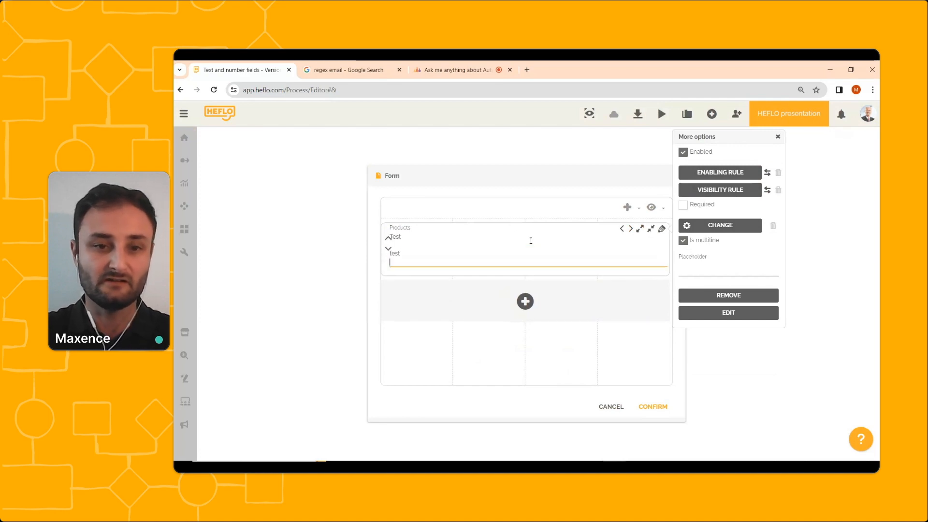
pyautogui.write('test')
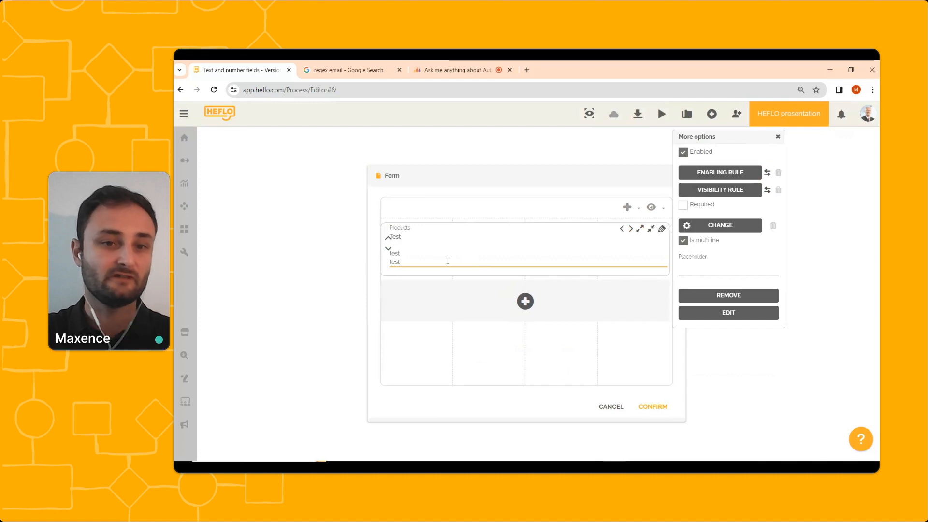
pyautogui.moveTo(446, 260); pyautogui.dragTo(389, 236)
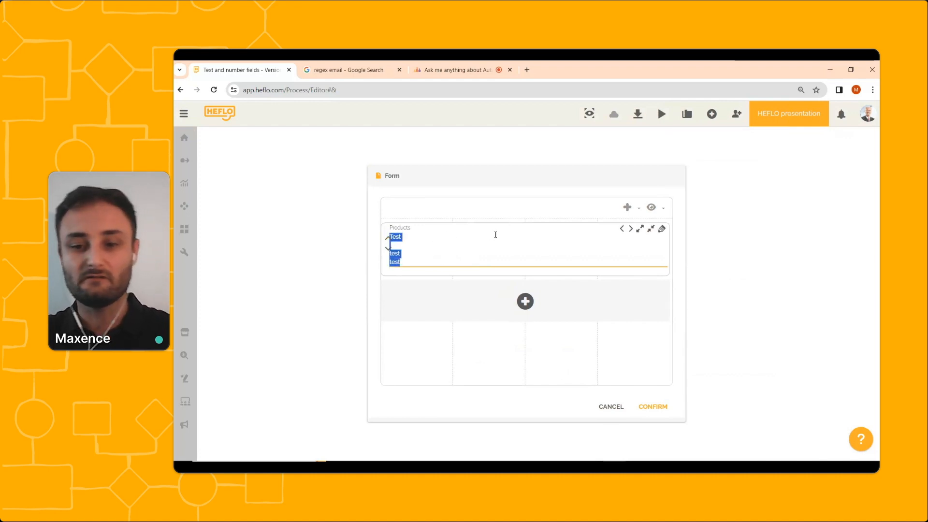
pyautogui.press('BackSpace')
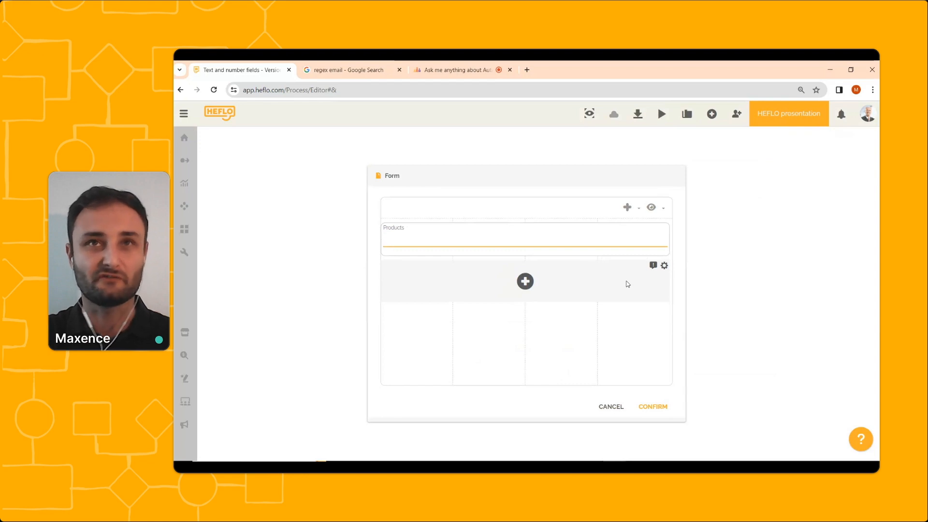
# Edit the Products property to add list items Product A;Product B;Product C.
pyautogui.click(549, 232)
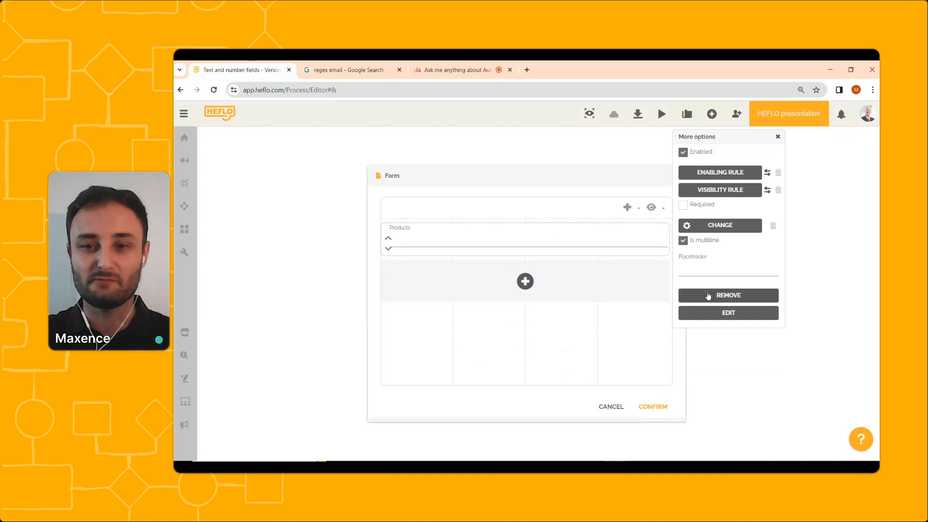
pyautogui.click(718, 314)
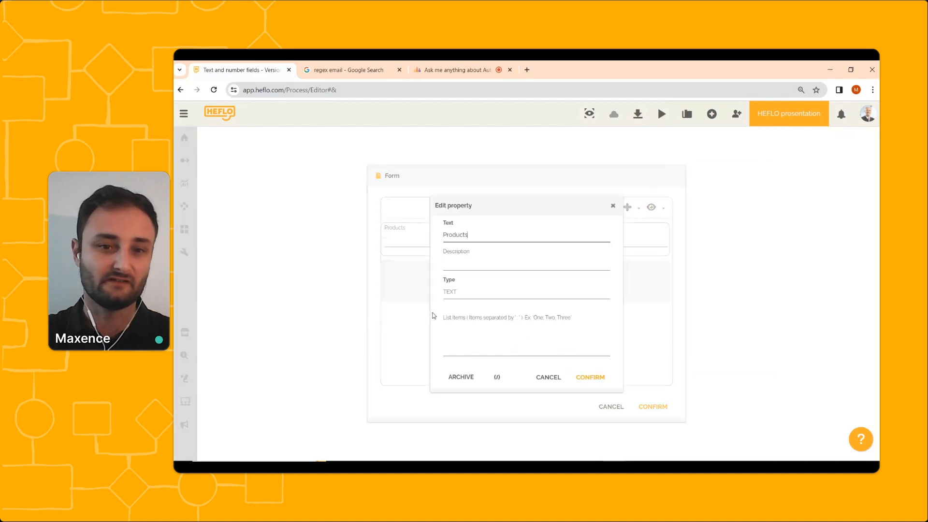
pyautogui.click(470, 333)
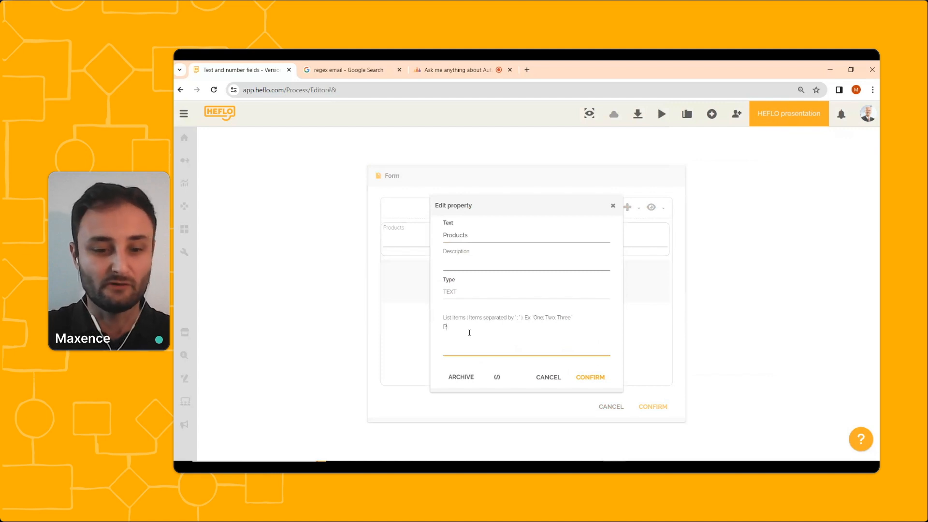
pyautogui.write('Product ')
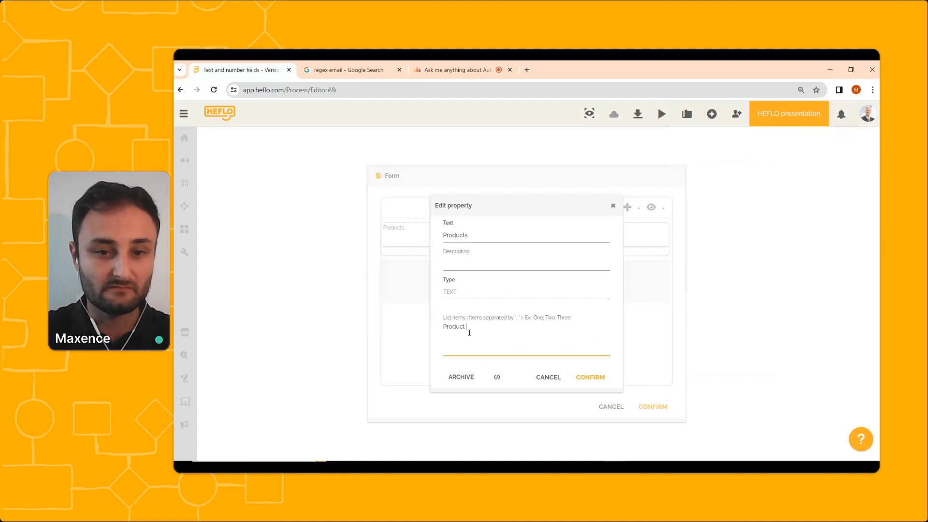
pyautogui.write('A;Product')
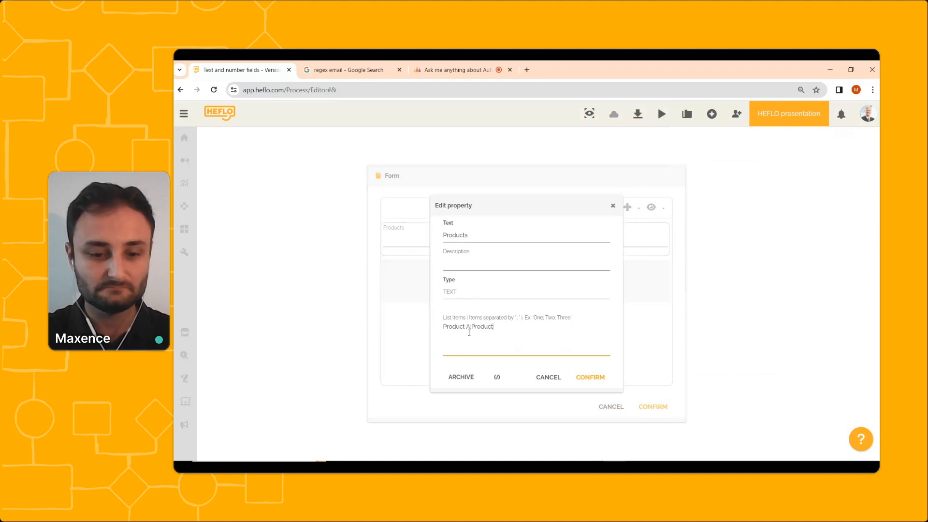
pyautogui.write(' B; P')
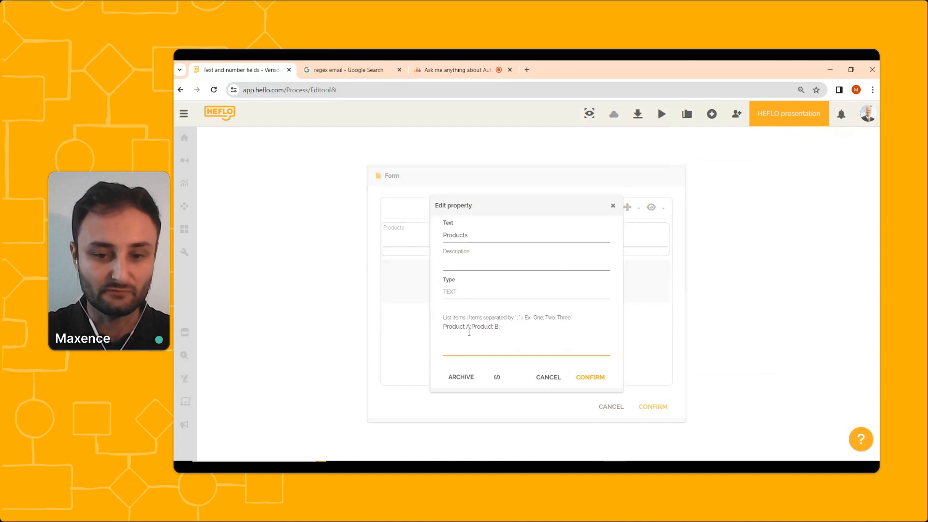
pyautogui.write('roduc')
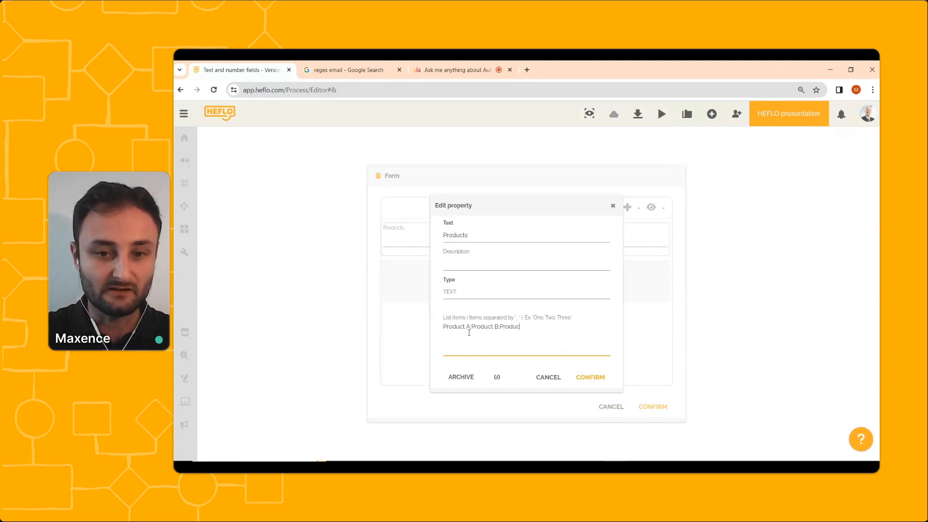
pyautogui.write('t C')
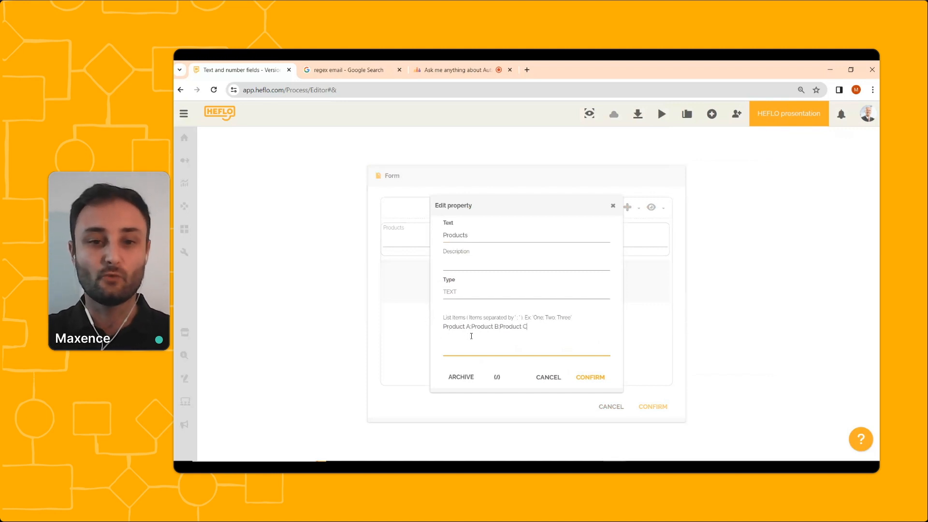
pyautogui.click(586, 380)
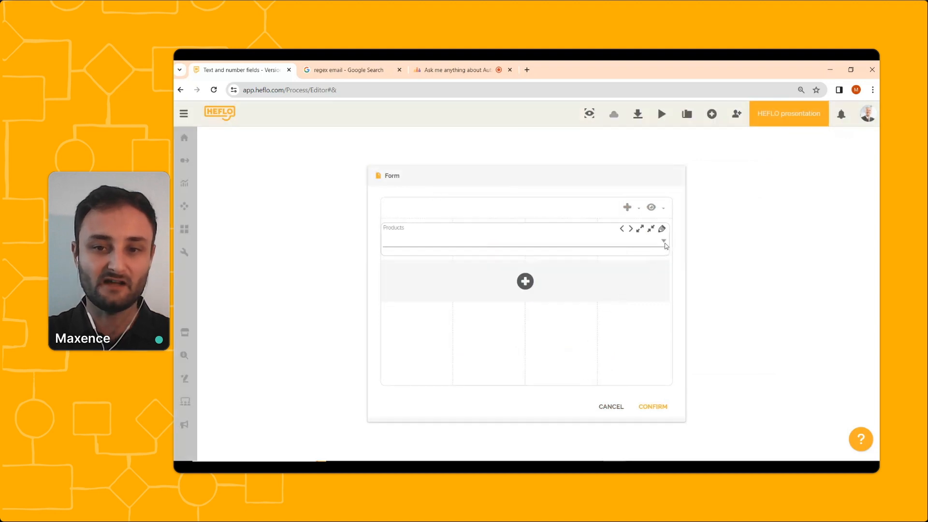
# Open the Products dropdown to check its options and confirm the form.
pyautogui.click(665, 244)
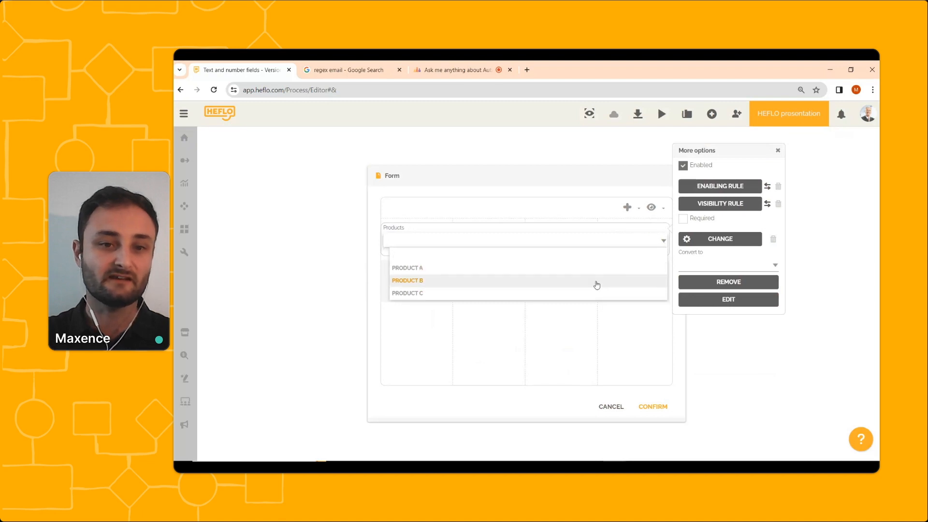
pyautogui.click(607, 317)
pyautogui.click(653, 406)
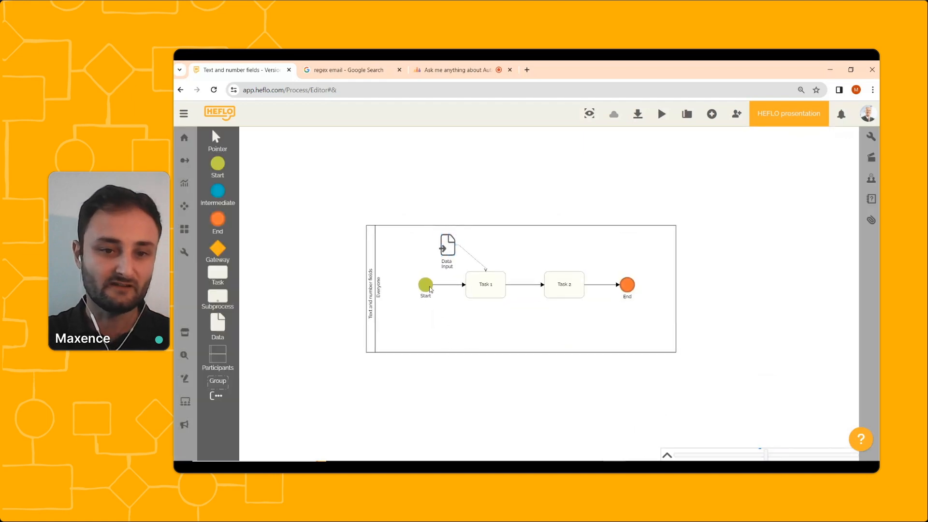
# Start a new process instance from the Start event.
pyautogui.rightClick(428, 283)
pyautogui.moveTo(457, 297)
pyautogui.click(534, 317)
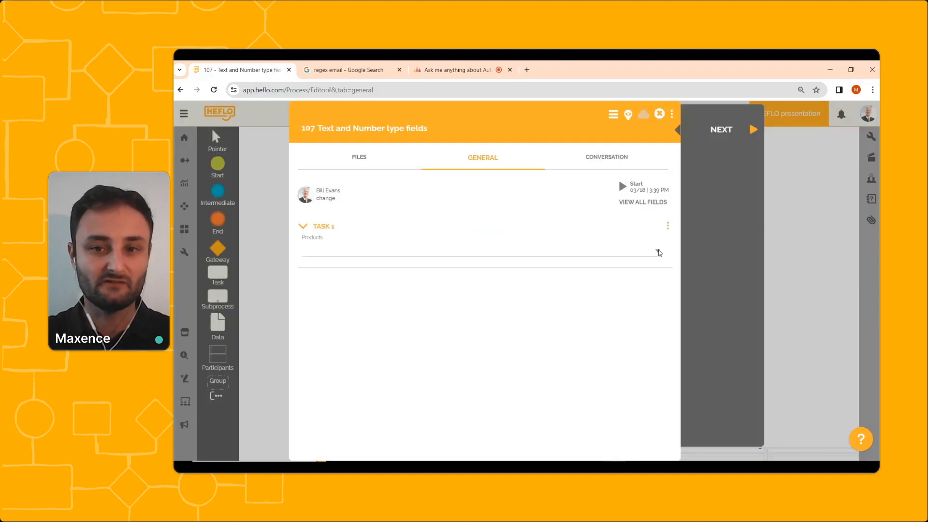
# Select PRODUCT A in the Products dropdown of the task form.
pyautogui.click(658, 251)
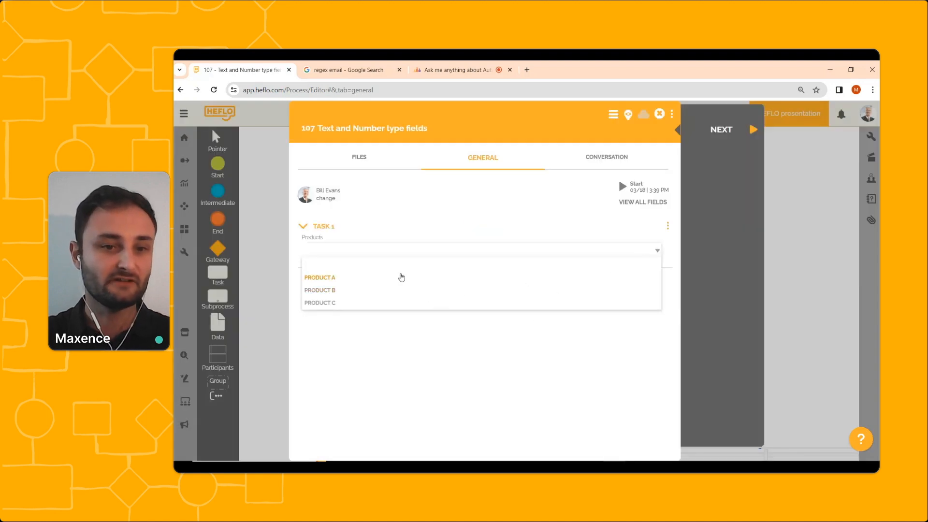
pyautogui.click(416, 277)
pyautogui.click(532, 247)
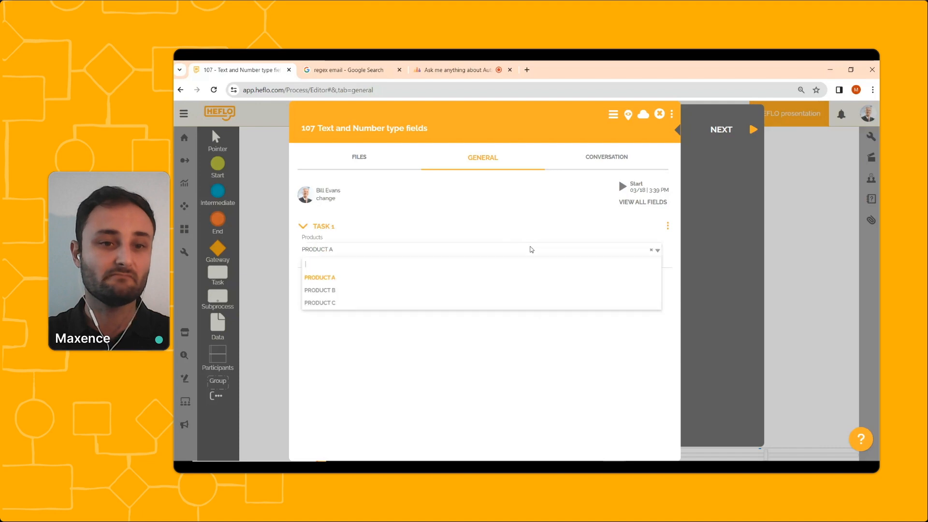
# Change the Products selection to PRODUCT B and close the task form.
pyautogui.click(406, 292)
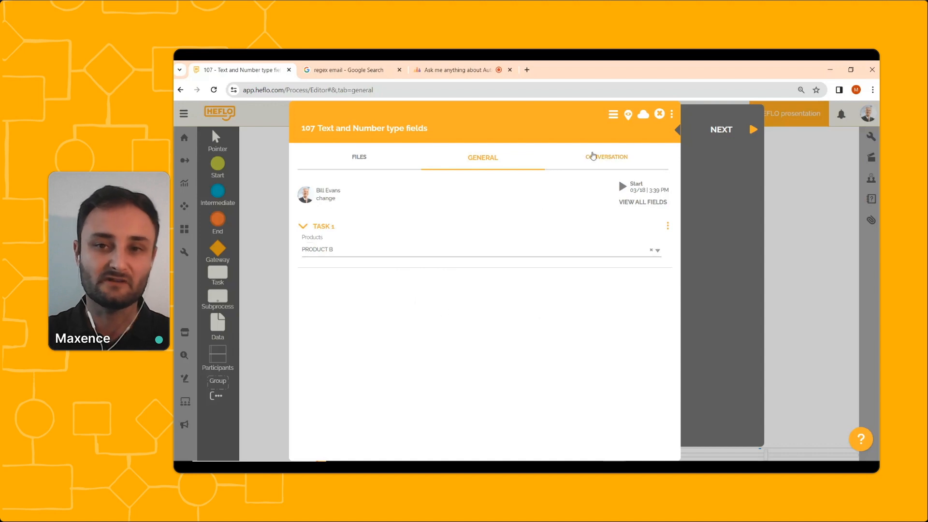
pyautogui.click(659, 115)
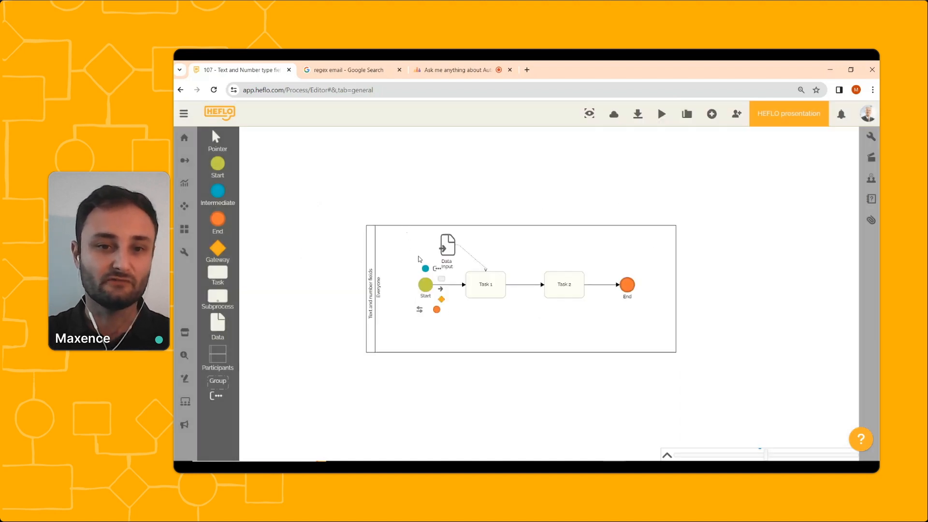
# Convert the Products field of the Data Input form to a Checklist, try its checkboxes, and confirm the form.
pyautogui.doubleClick(454, 245)
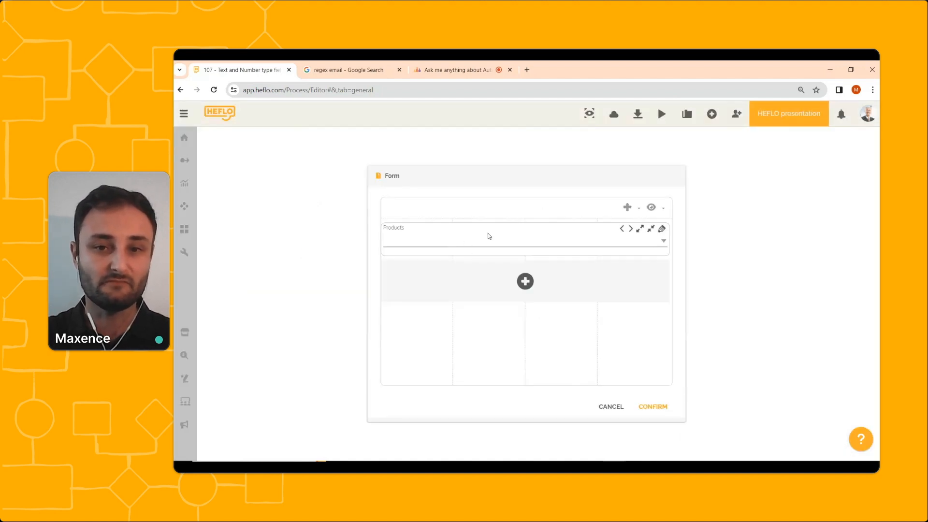
pyautogui.click(662, 230)
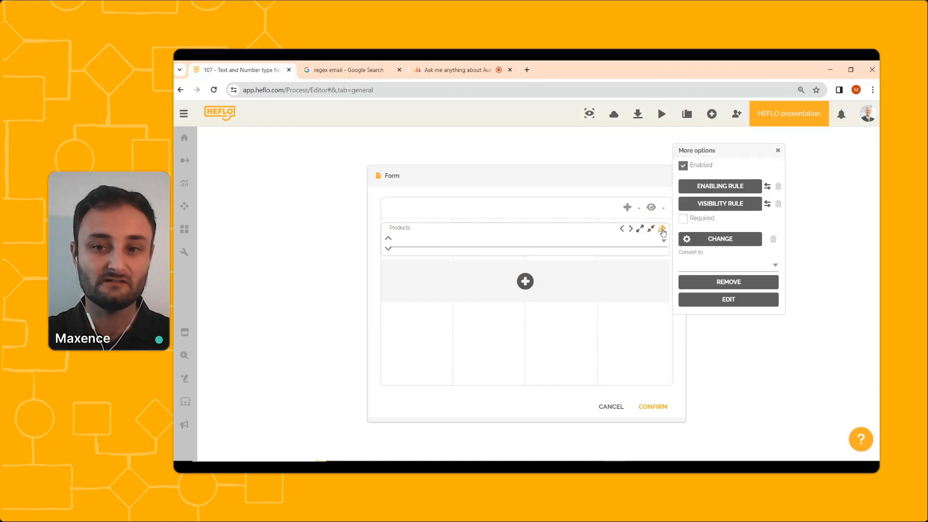
pyautogui.click(711, 265)
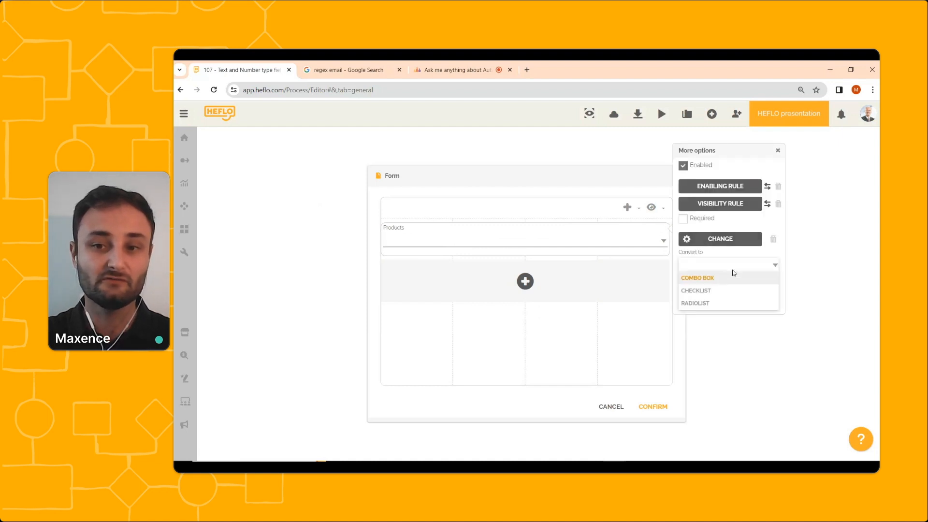
pyautogui.click(708, 292)
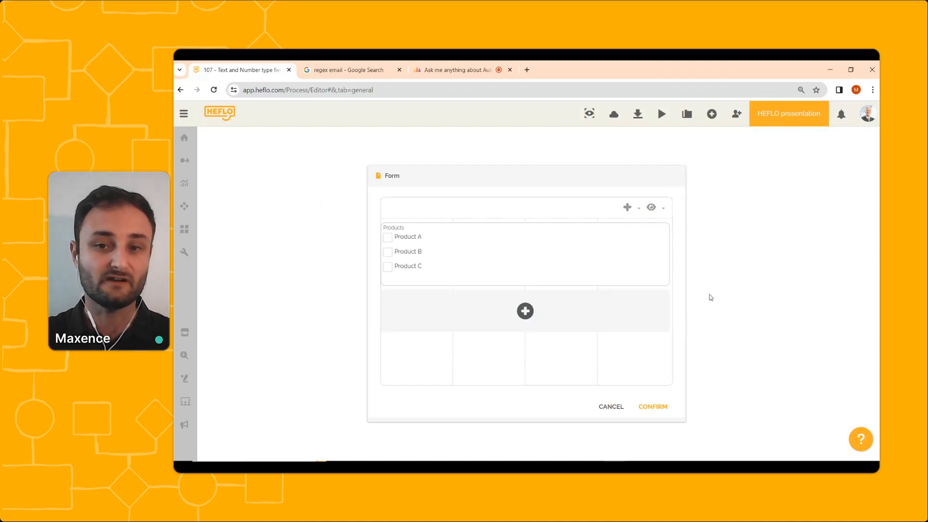
pyautogui.click(405, 239)
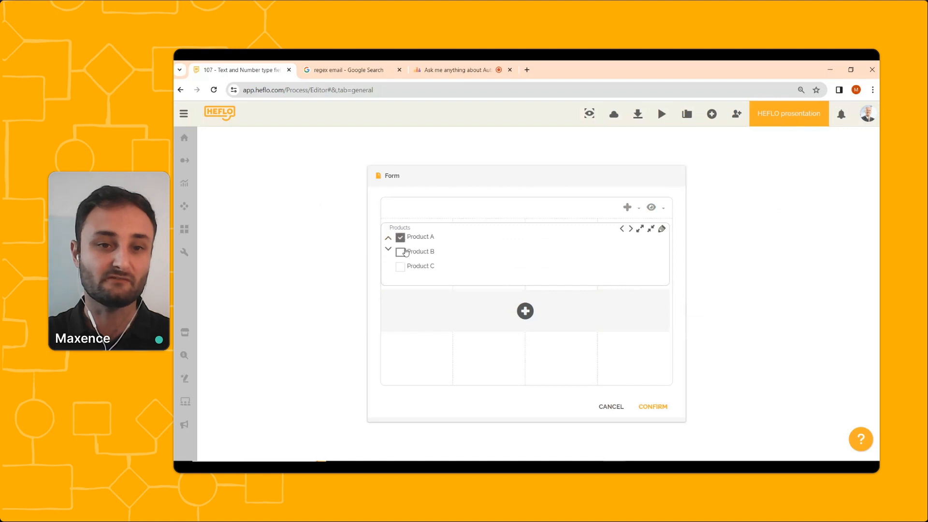
pyautogui.click(405, 252)
pyautogui.click(414, 270)
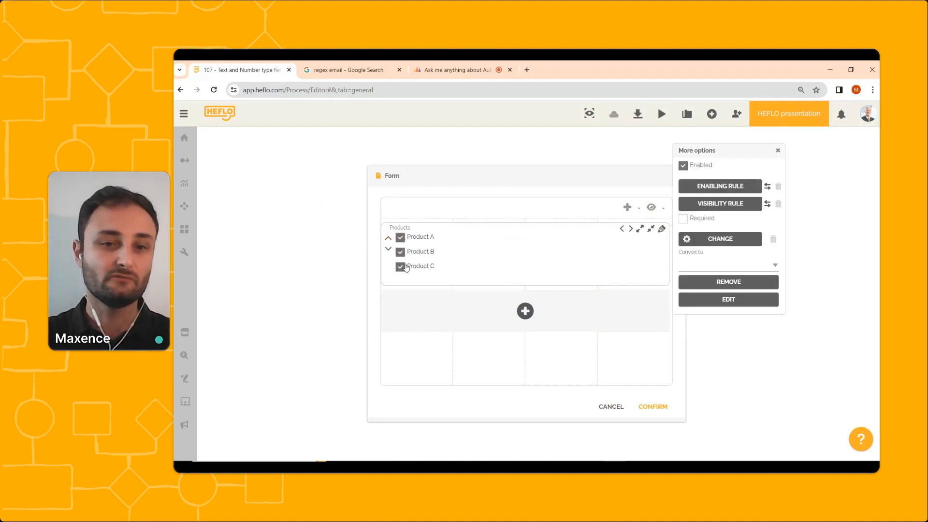
pyautogui.click(400, 252)
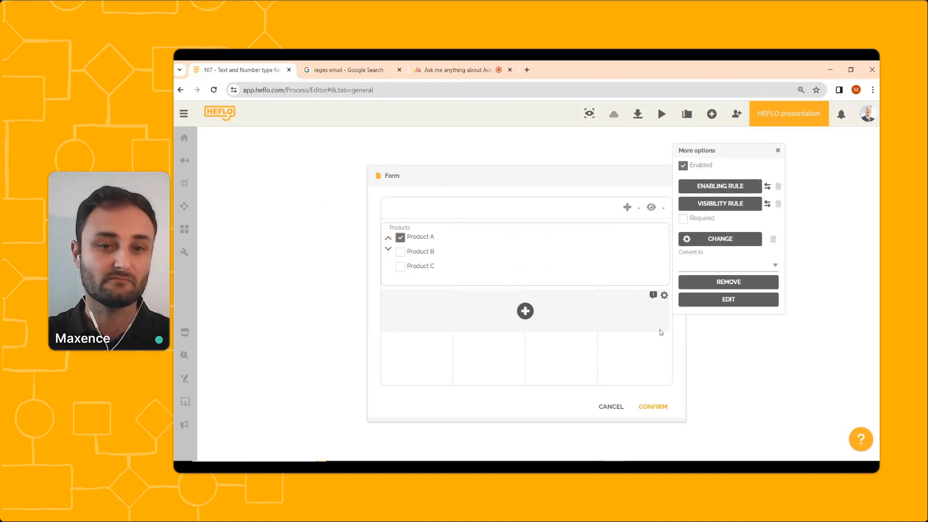
pyautogui.click(653, 406)
# Open the existing test work item from the Start event's Tests options.
pyautogui.rightClick(429, 290)
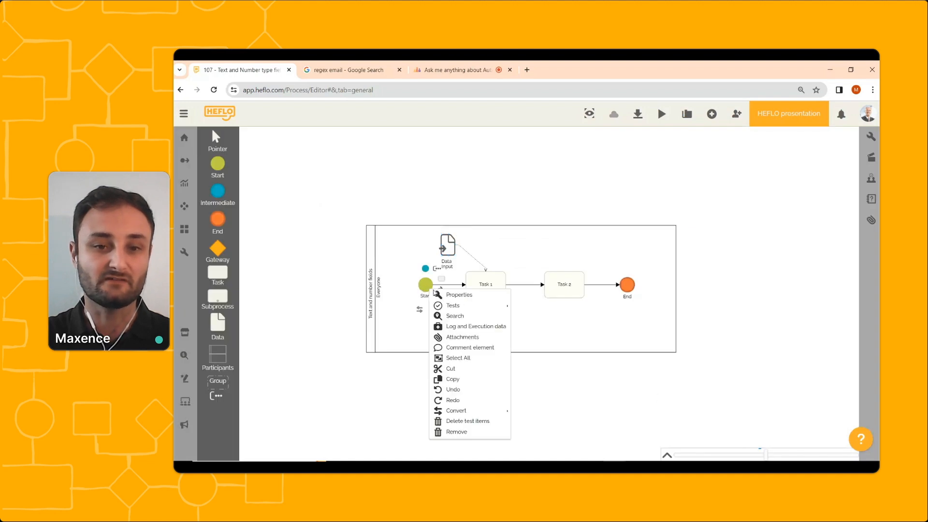
pyautogui.moveTo(453, 305)
pyautogui.click(546, 323)
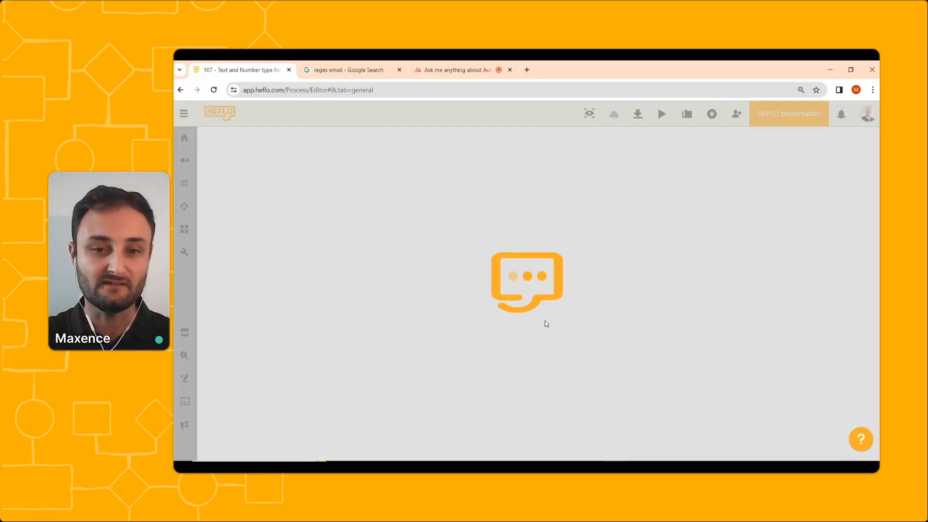
# Tick Product A, Product B and Product C in the task form checklist and close the form.
pyautogui.click(306, 247)
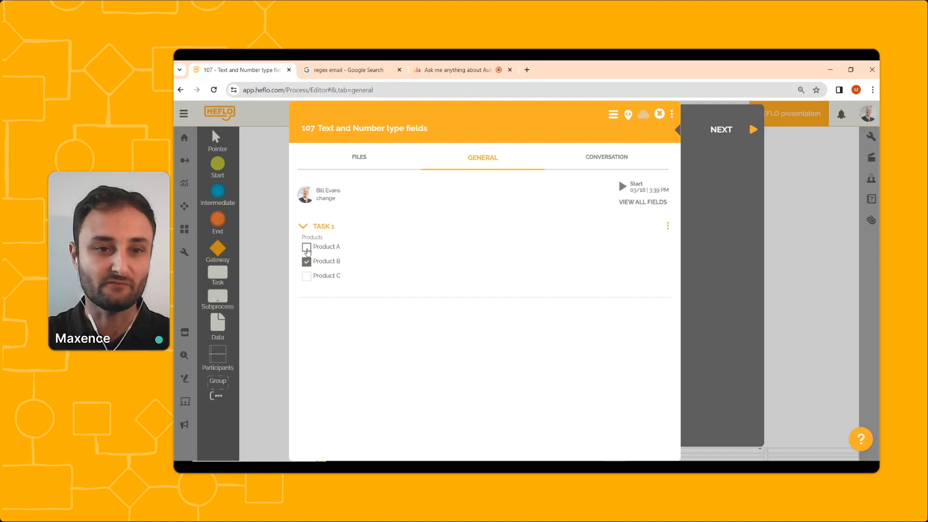
pyautogui.click(306, 276)
pyautogui.click(308, 265)
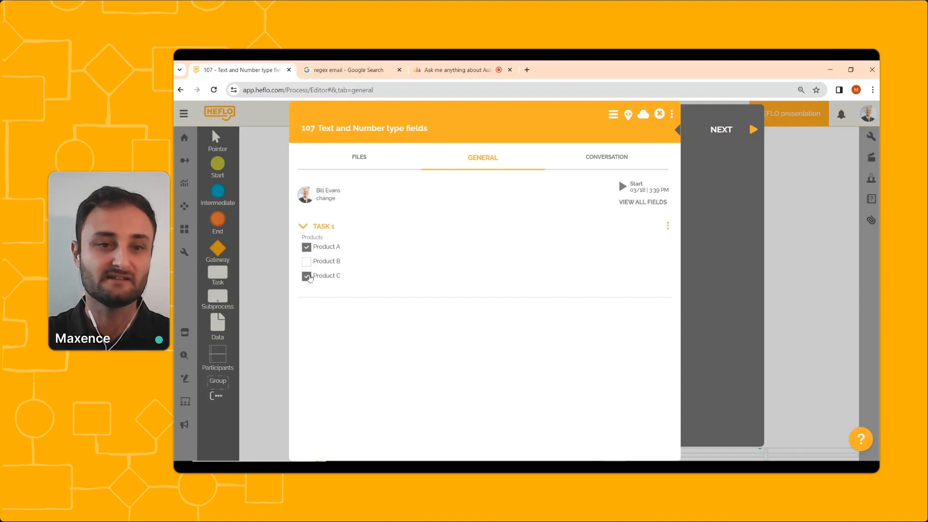
pyautogui.click(309, 278)
pyautogui.click(308, 263)
pyautogui.click(309, 278)
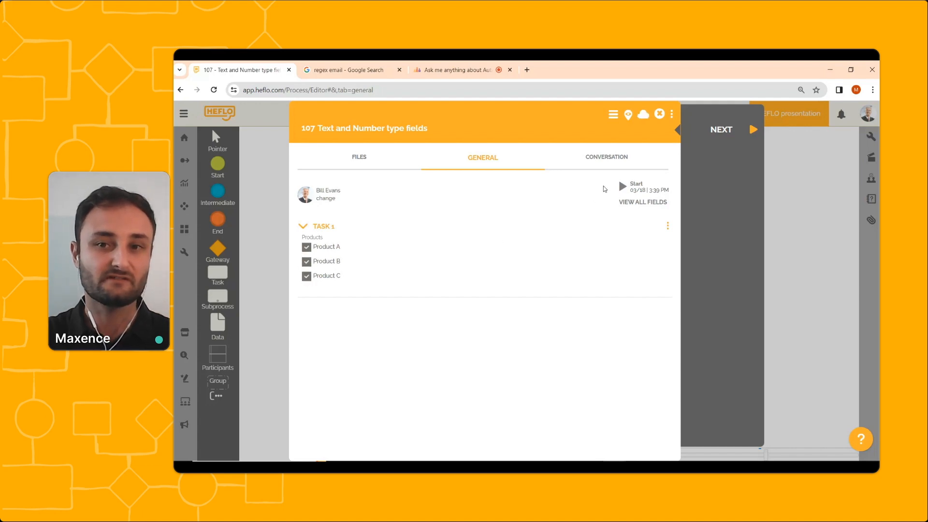
pyautogui.click(659, 114)
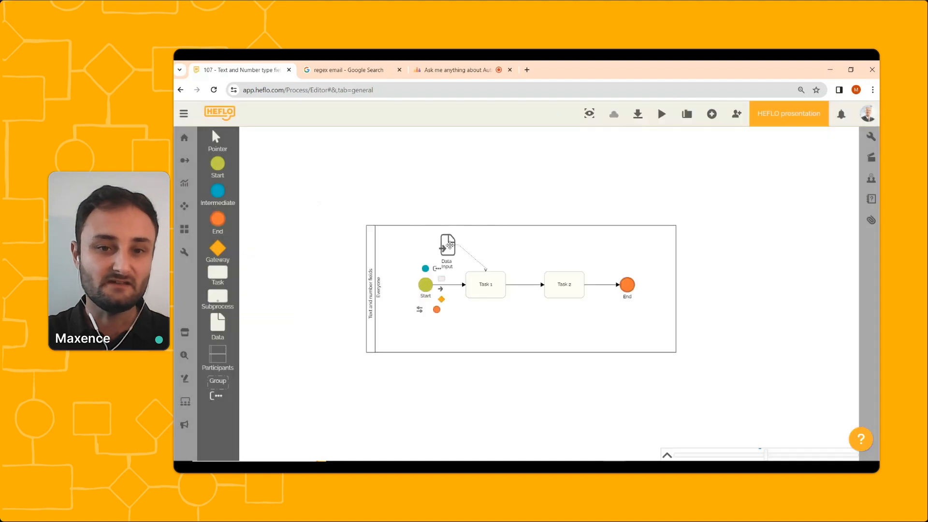
# Convert the Products field of the Data Input form to a Radiolist and confirm the form.
pyautogui.doubleClick(449, 247)
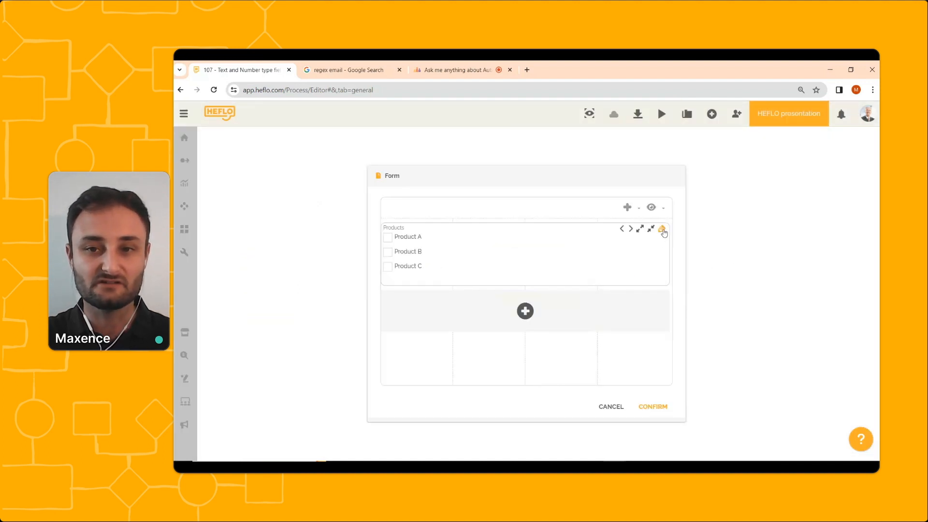
pyautogui.click(662, 230)
pyautogui.click(728, 264)
pyautogui.click(705, 291)
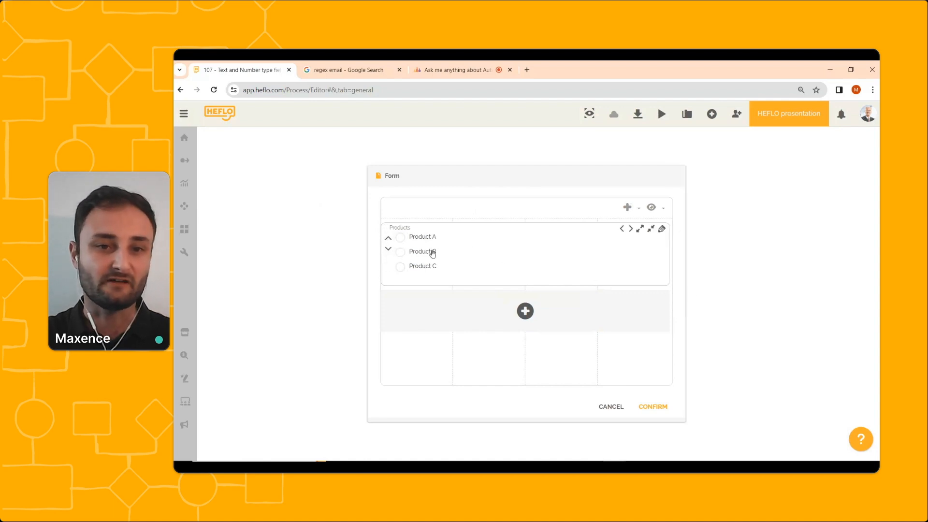
pyautogui.click(401, 237)
pyautogui.click(404, 253)
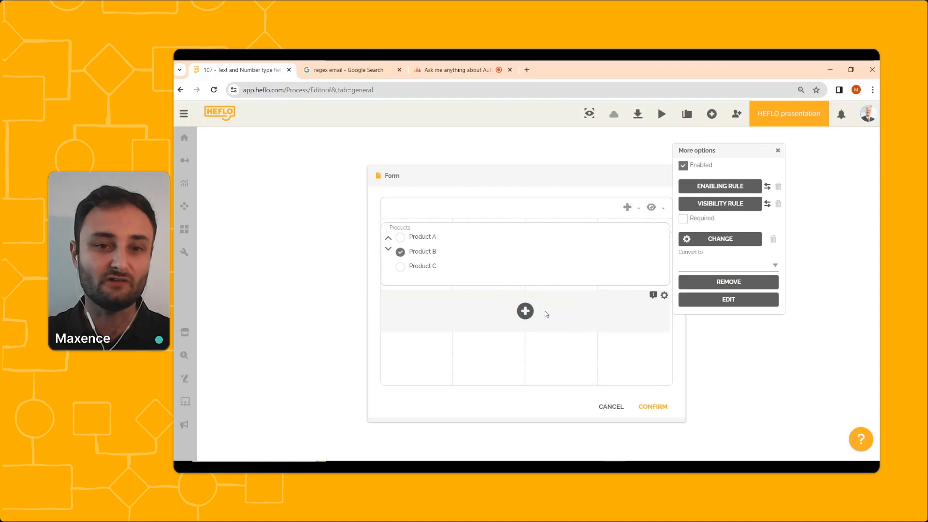
pyautogui.click(644, 408)
# Reopen the existing test work item from the Start event's Tests options.
pyautogui.rightClick(430, 287)
pyautogui.moveTo(466, 302)
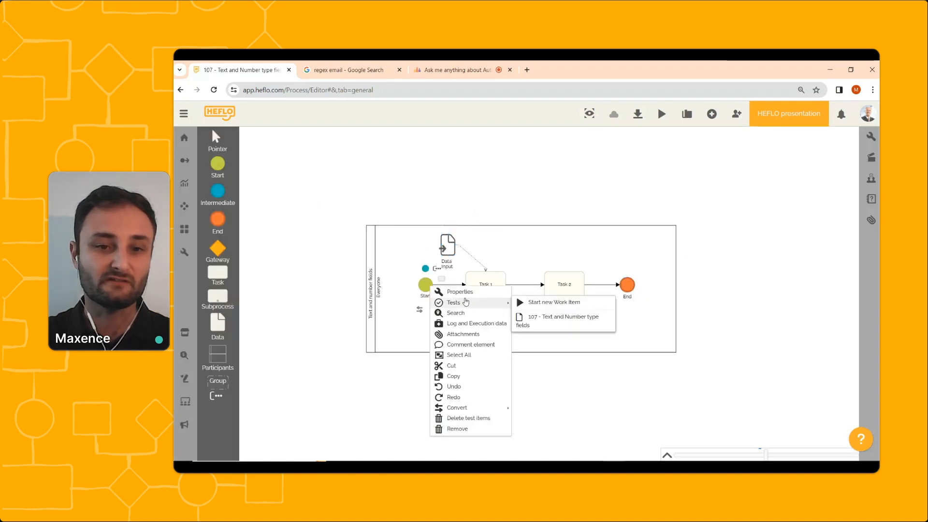
pyautogui.click(545, 321)
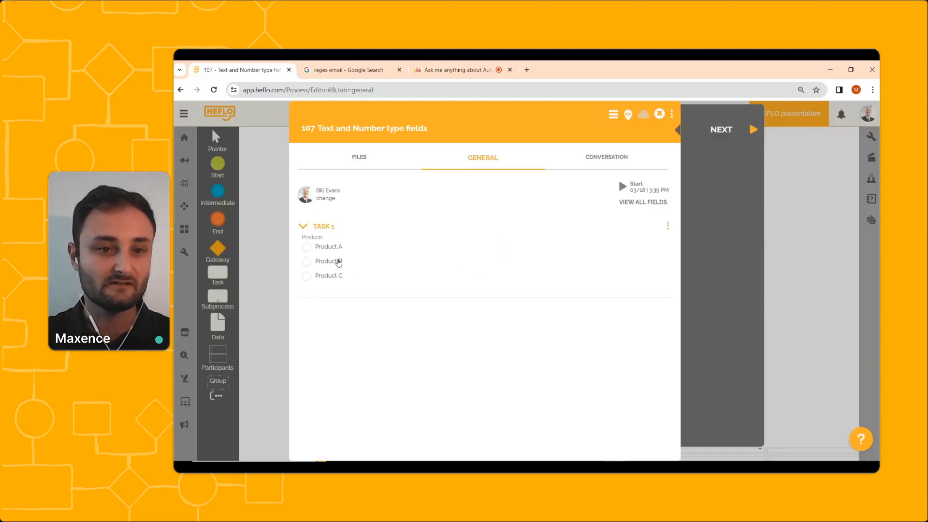
# Choose Product B in the task form's radio list and close the form.
pyautogui.click(307, 247)
pyautogui.click(306, 263)
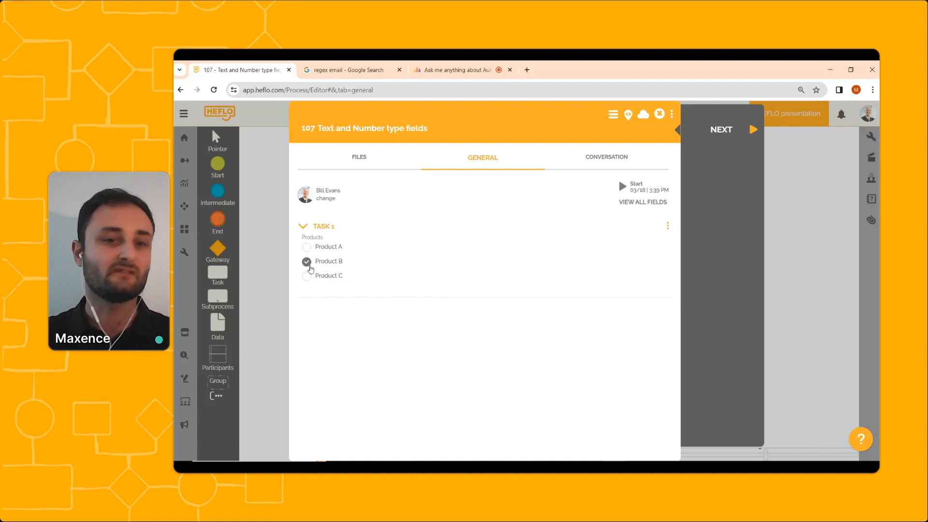
pyautogui.click(661, 116)
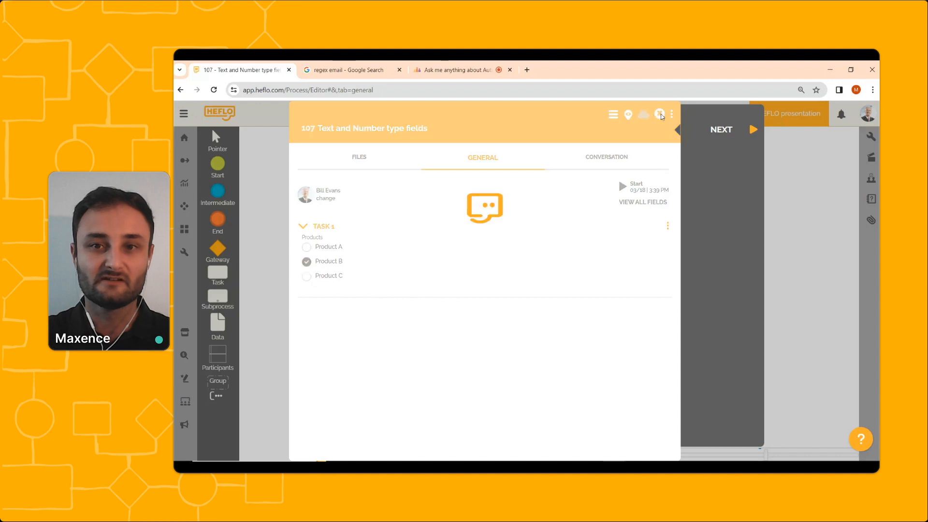
# Convert the Products field of the Data Input form back to a Combo Box and confirm the form.
pyautogui.click(449, 242)
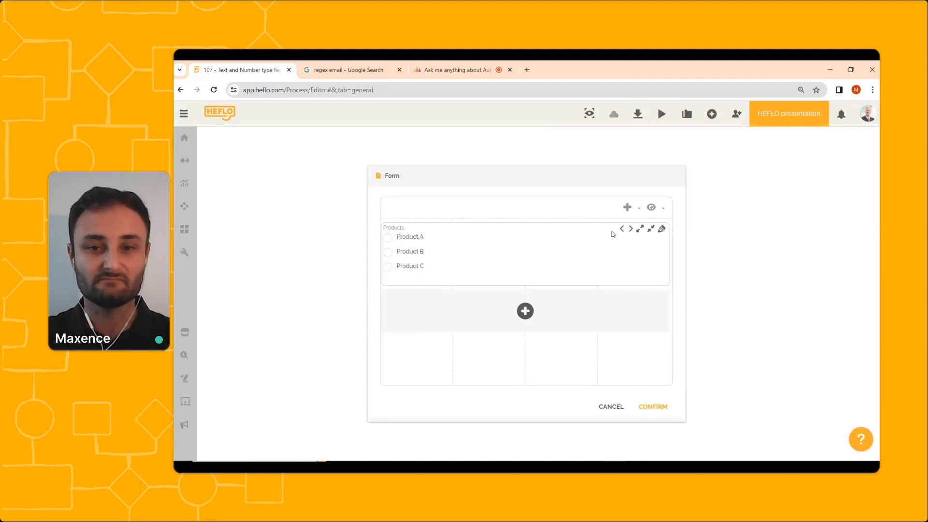
pyautogui.click(662, 228)
pyautogui.click(705, 266)
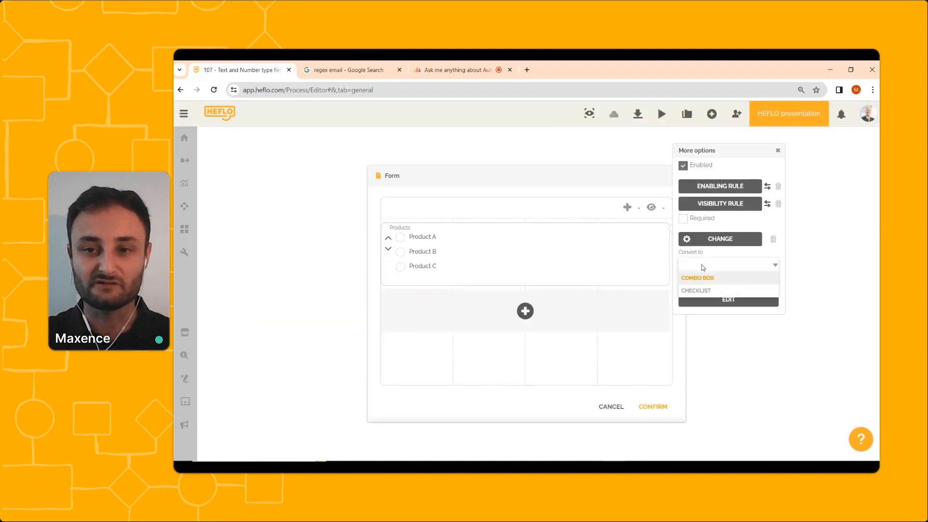
pyautogui.click(694, 283)
pyautogui.click(464, 244)
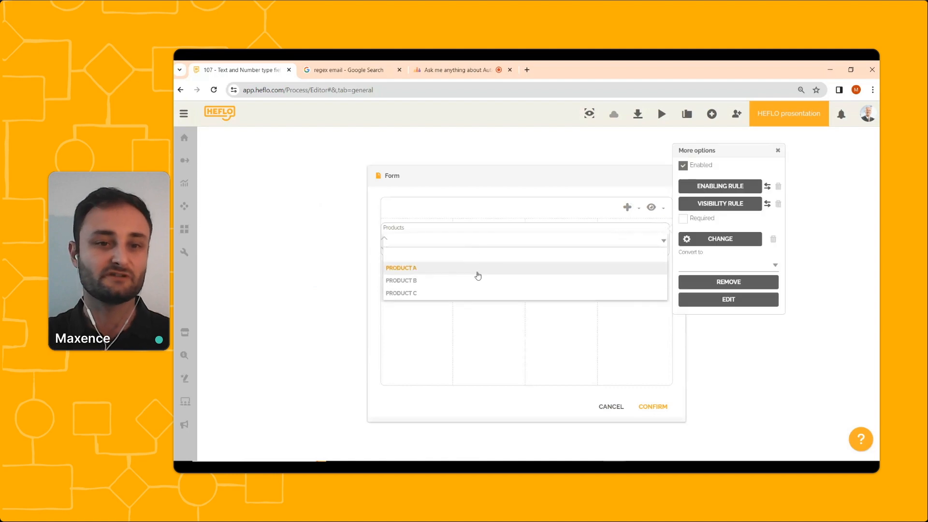
pyautogui.click(616, 340)
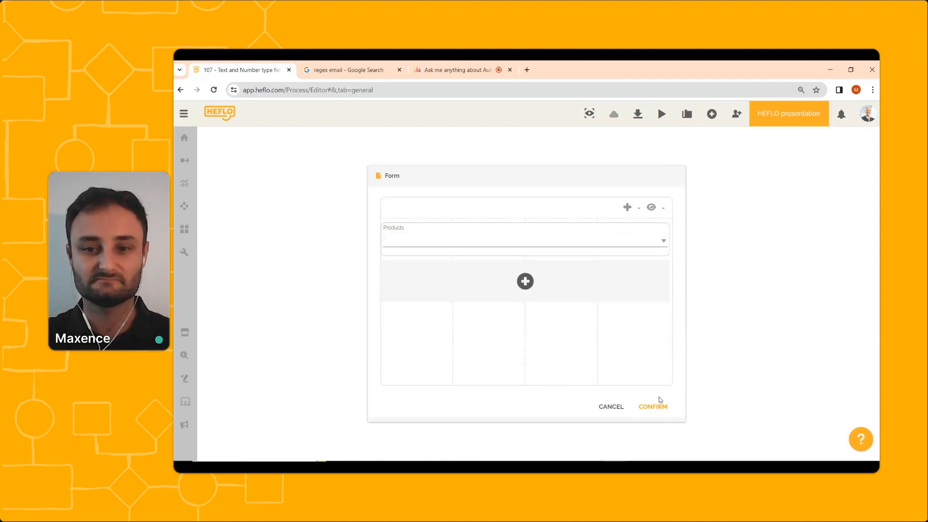
pyautogui.click(653, 407)
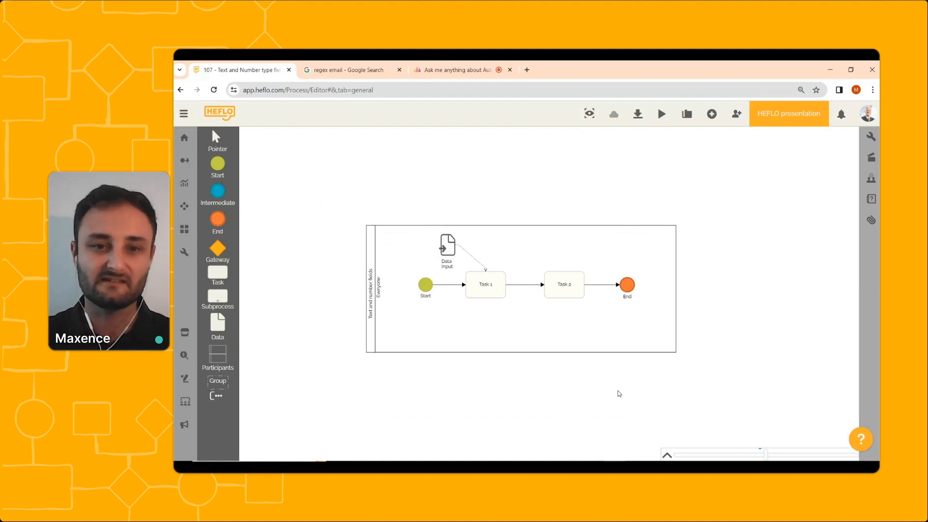
# Add a new property field named User ID of type TEXT to the Data Input form.
pyautogui.click(447, 245)
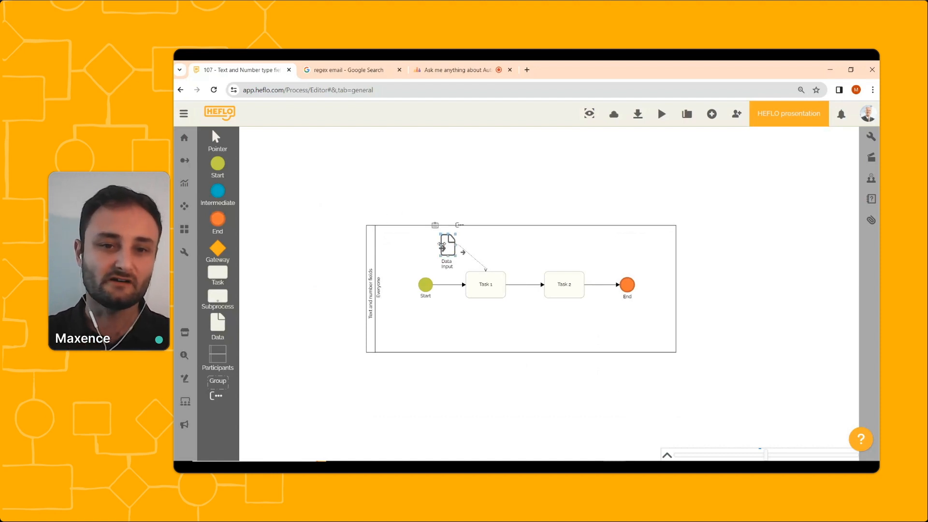
pyautogui.doubleClick(448, 244)
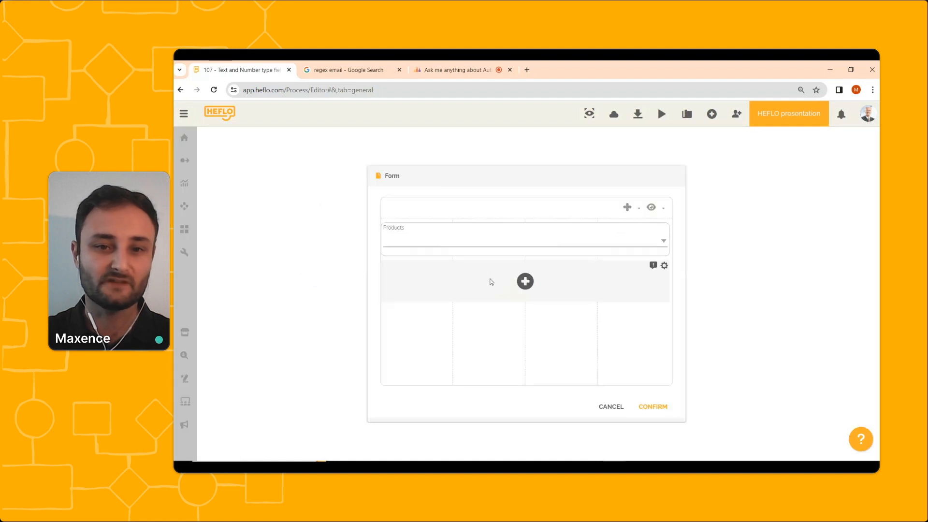
pyautogui.click(525, 283)
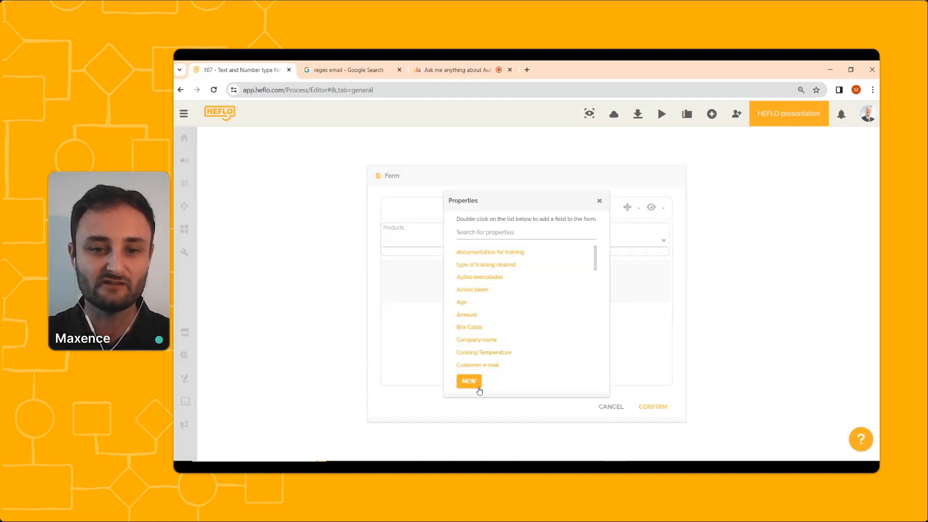
pyautogui.click(470, 381)
pyautogui.click(503, 261)
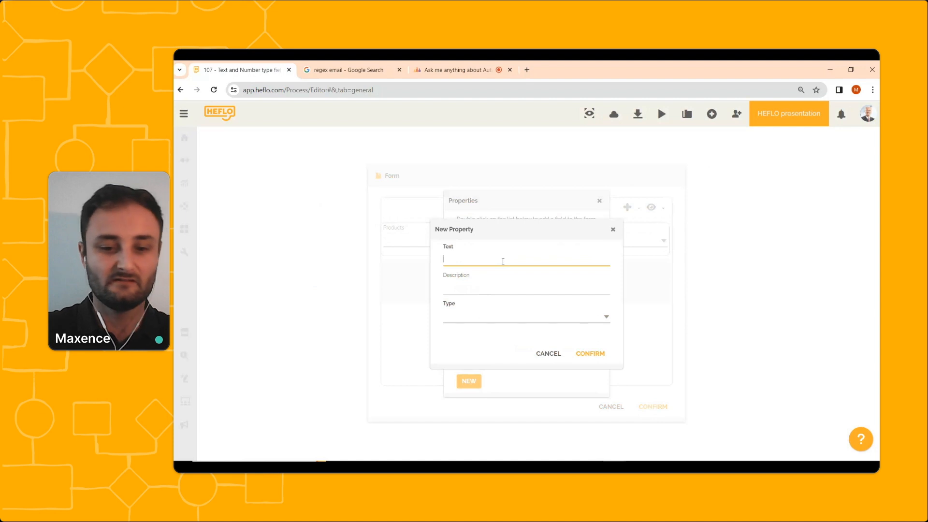
pyautogui.write('User ID')
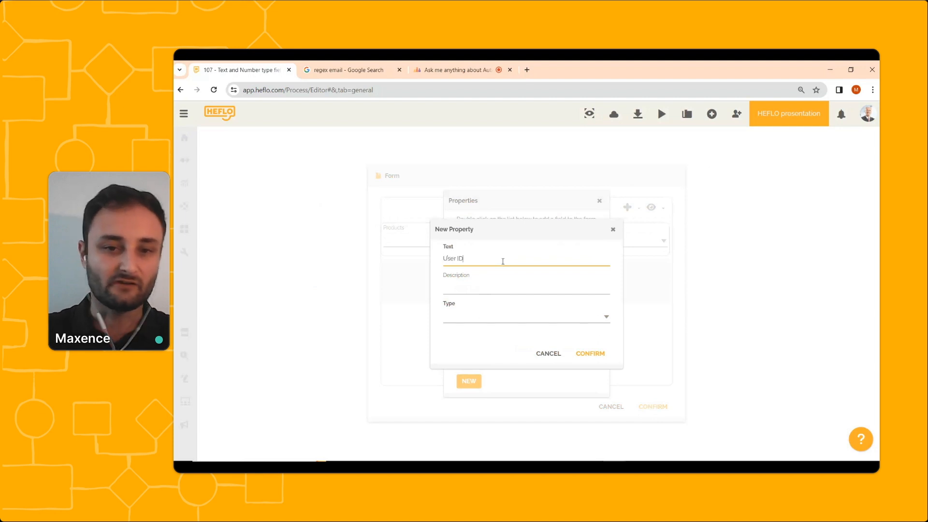
pyautogui.click(538, 319)
pyautogui.click(528, 325)
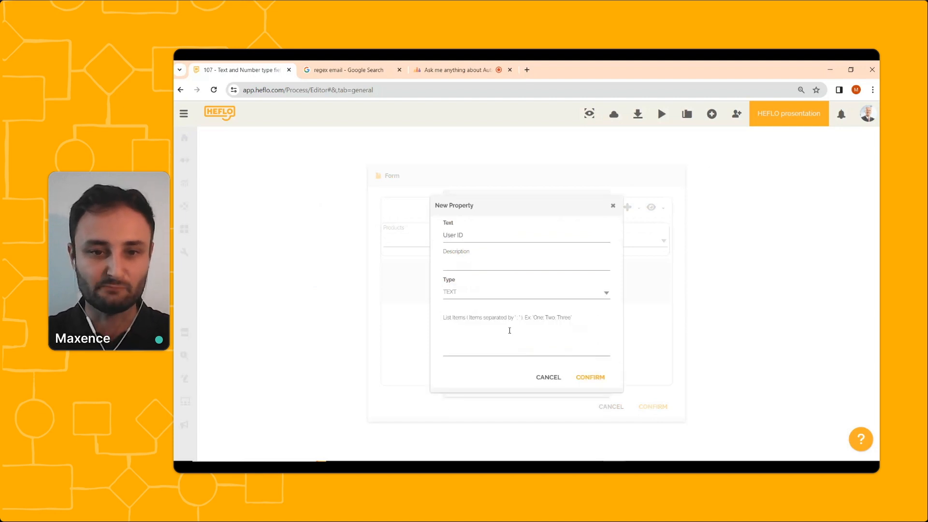
pyautogui.click(588, 377)
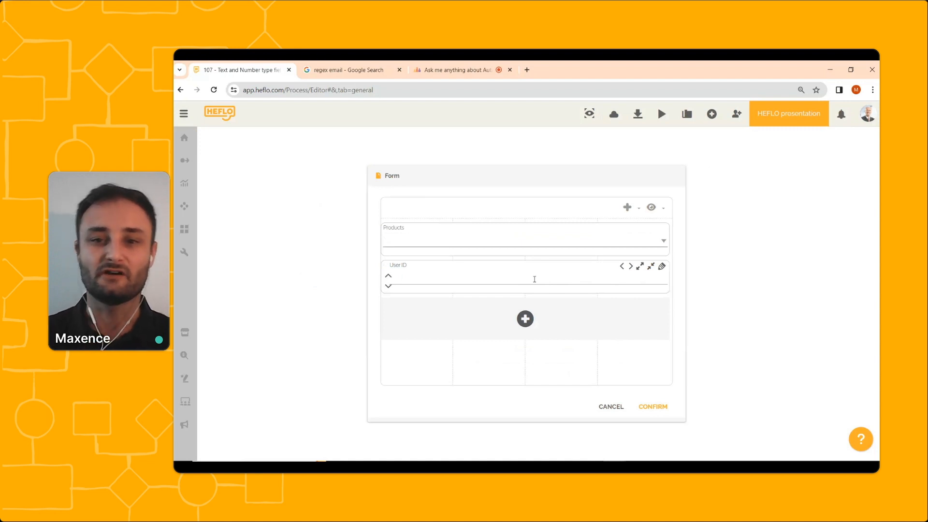
# Set the User ID field's mask to AA.AA.AAA and confirm the Data Input form.
pyautogui.click(662, 268)
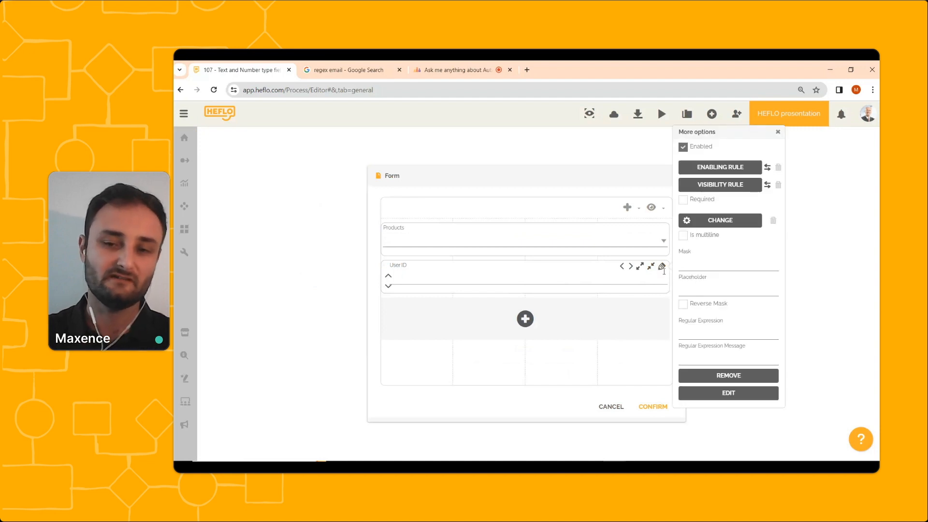
pyautogui.click(733, 265)
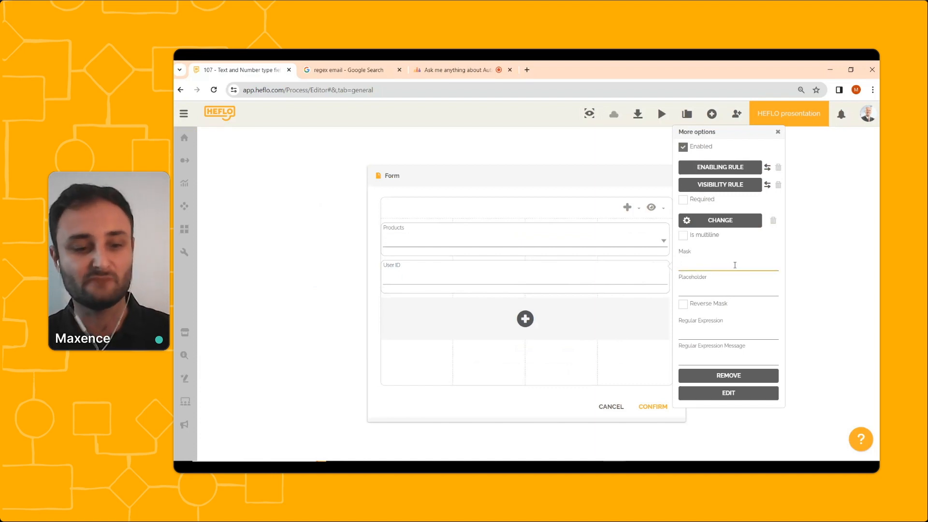
pyautogui.write('AA')
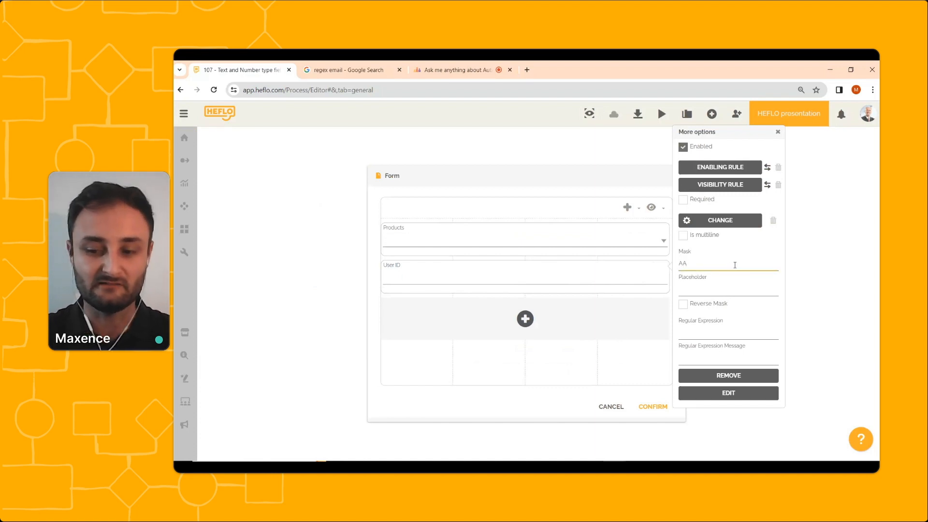
pyautogui.write('.AA')
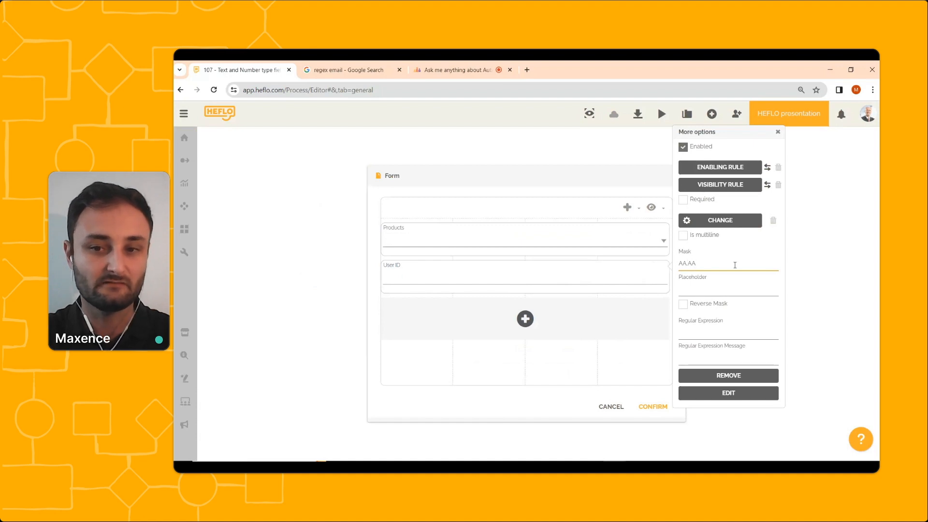
pyautogui.write('.AAA')
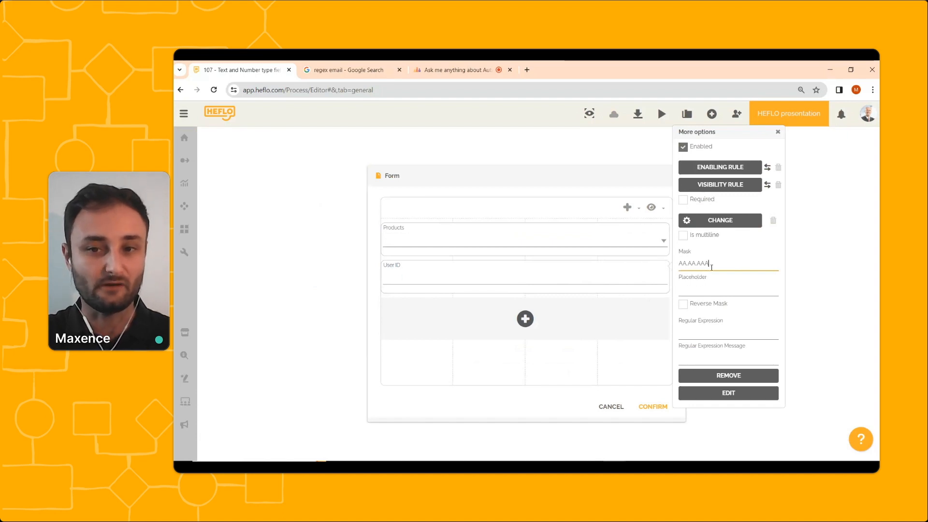
pyautogui.click(615, 369)
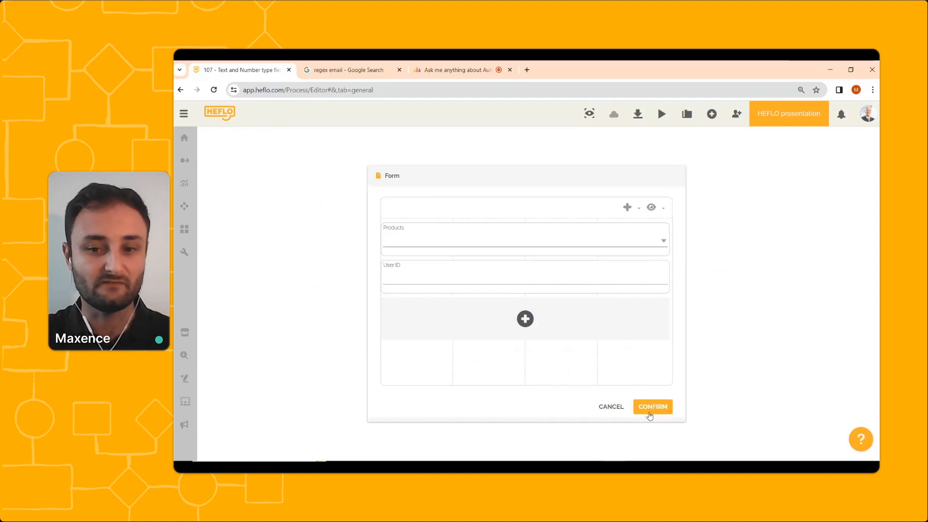
pyautogui.click(650, 415)
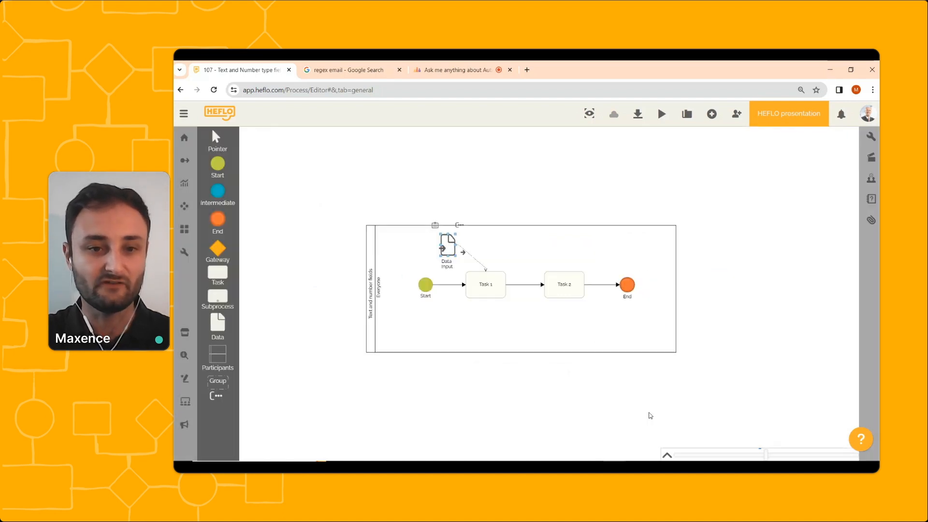
# Reopen the existing test work item from the Start event's Tests options.
pyautogui.rightClick(423, 287)
pyautogui.moveTo(457, 304)
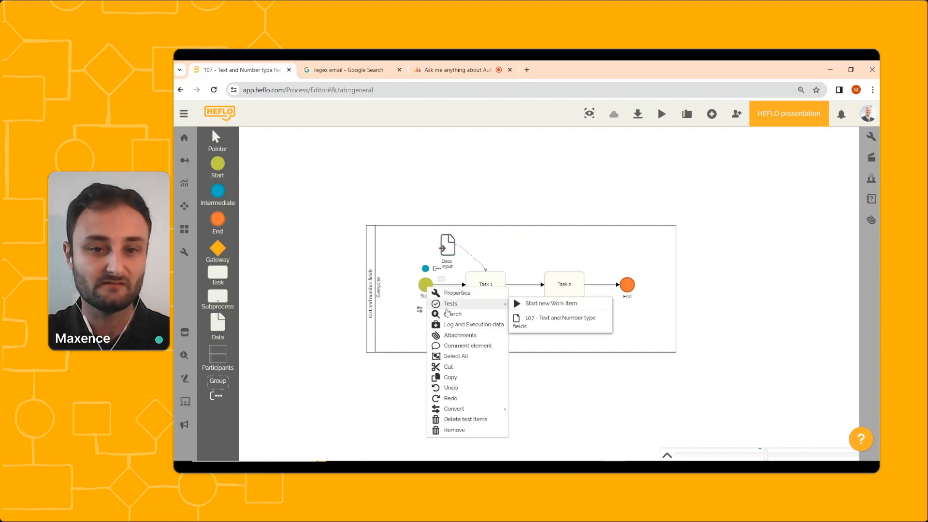
pyautogui.click(561, 323)
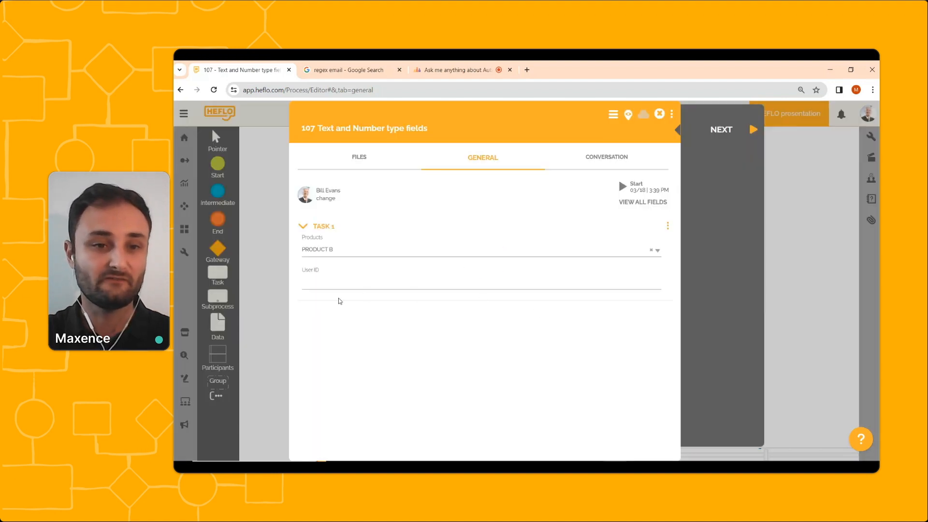
# Enter AB.CD.E12 in the task form's User ID field and close the form.
pyautogui.click(338, 285)
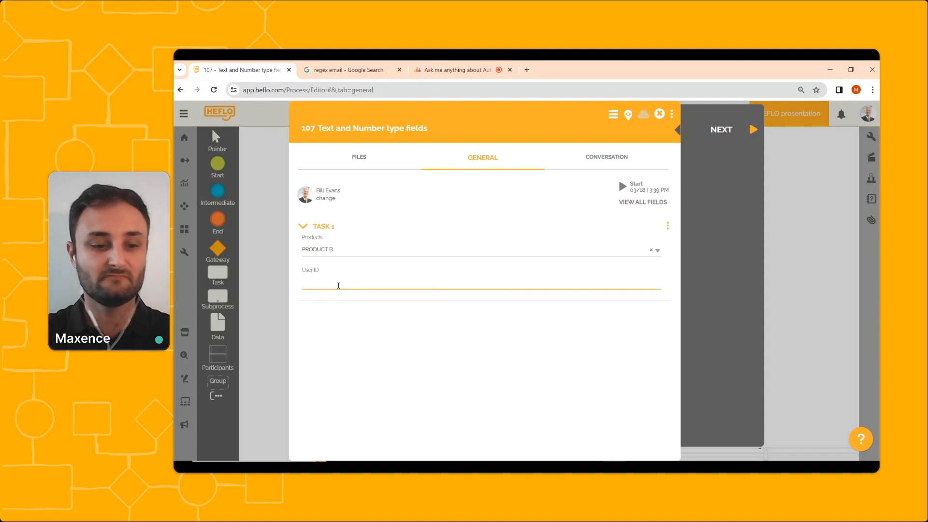
pyautogui.write('AB')
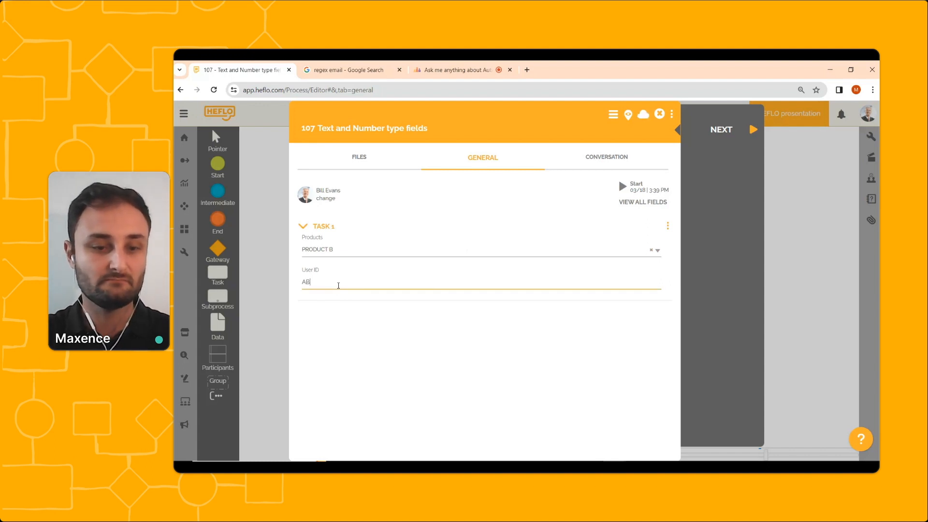
pyautogui.write('.CD')
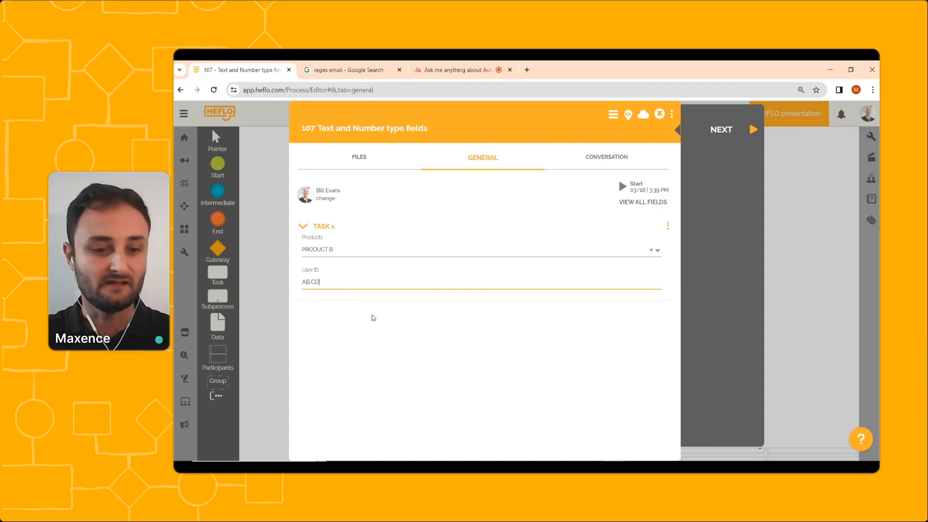
pyautogui.write('.EFG')
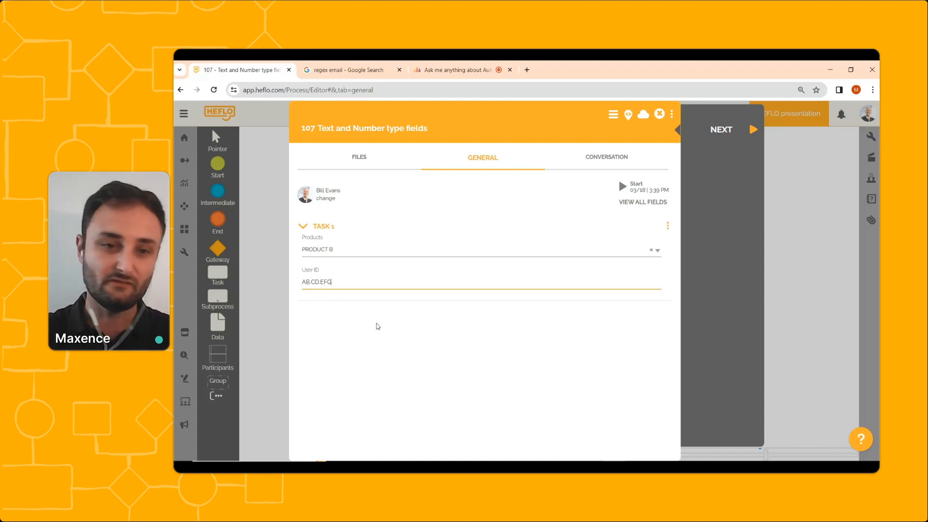
pyautogui.press('BackSpace')
pyautogui.press('BackSpace')
pyautogui.write('12')
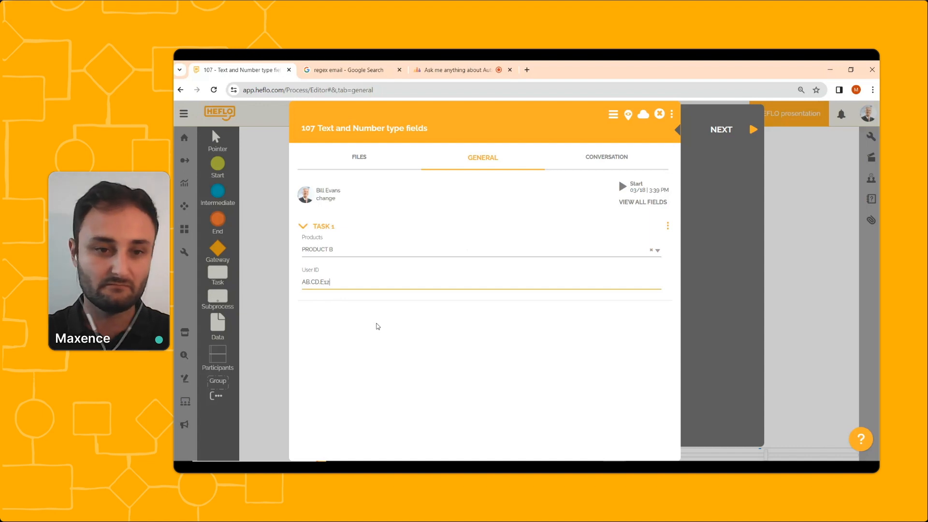
pyautogui.click(382, 335)
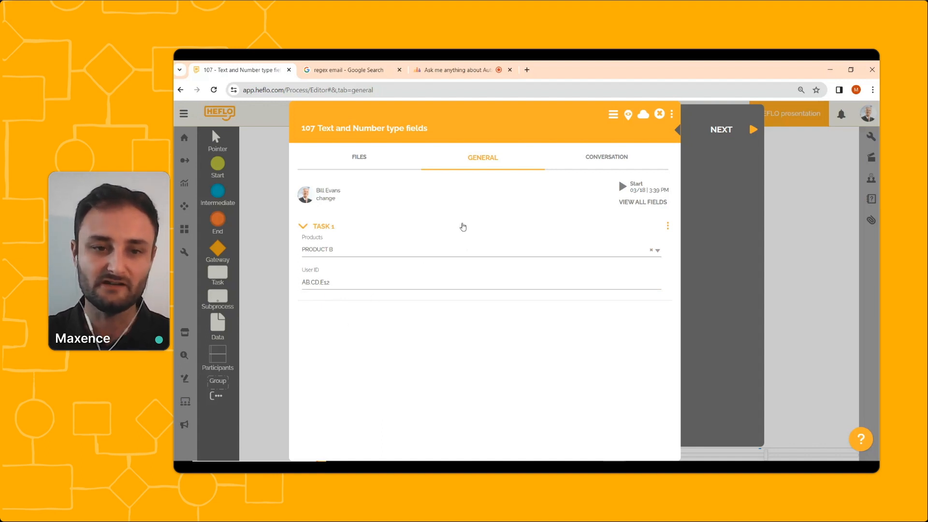
pyautogui.click(659, 118)
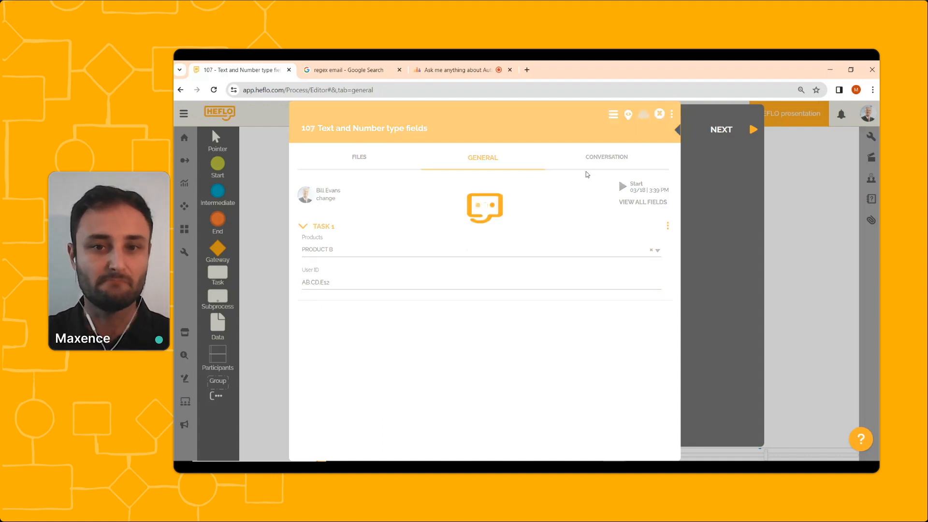
# Change the User ID field's mask to 00.00.000 in the Data Input form and confirm the form.
pyautogui.click(450, 246)
pyautogui.doubleClick(450, 246)
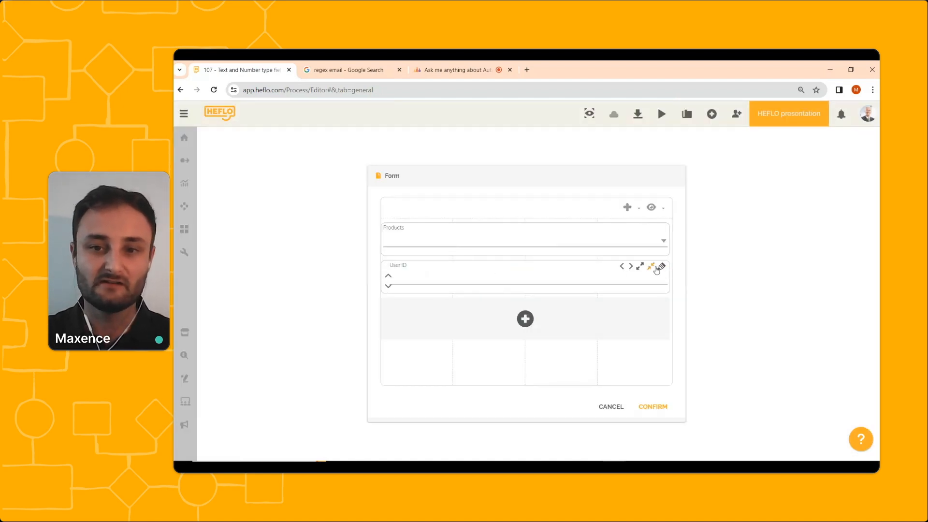
pyautogui.click(662, 266)
pyautogui.moveTo(711, 264); pyautogui.dragTo(680, 264)
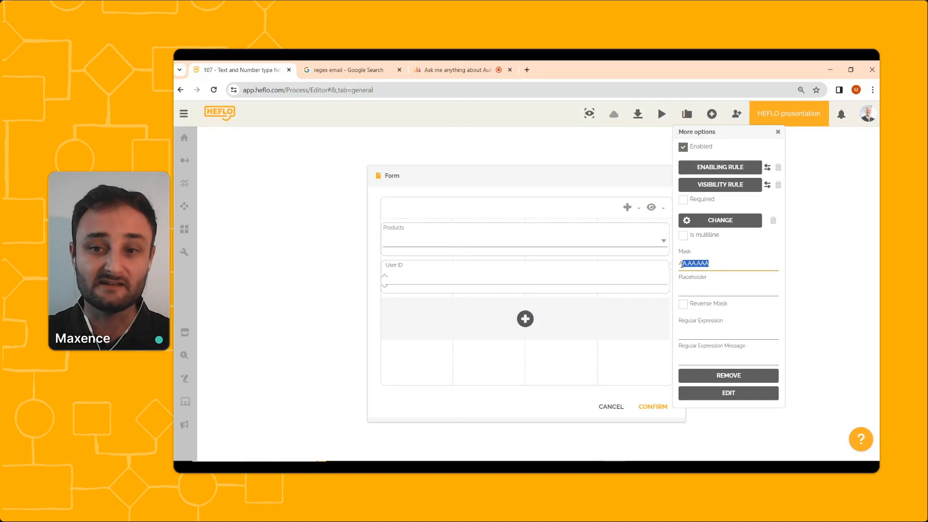
pyautogui.write('00')
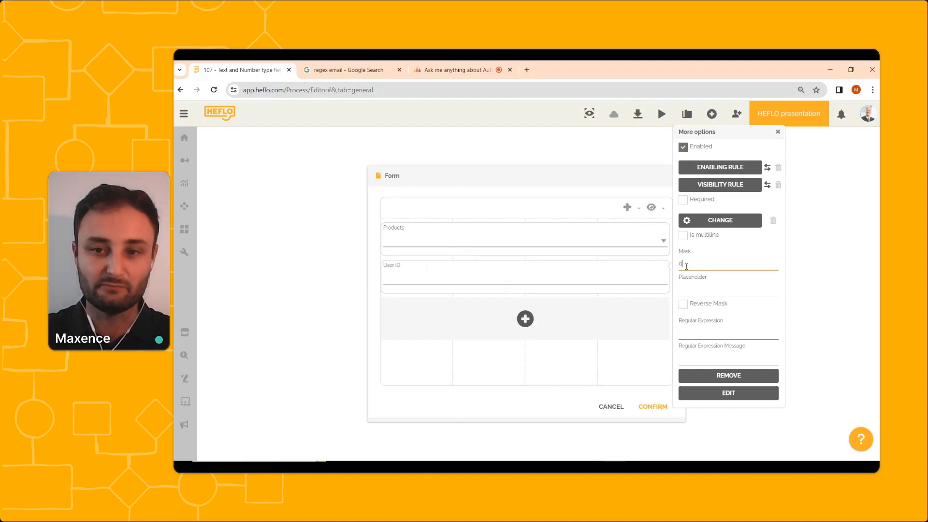
pyautogui.write('.00')
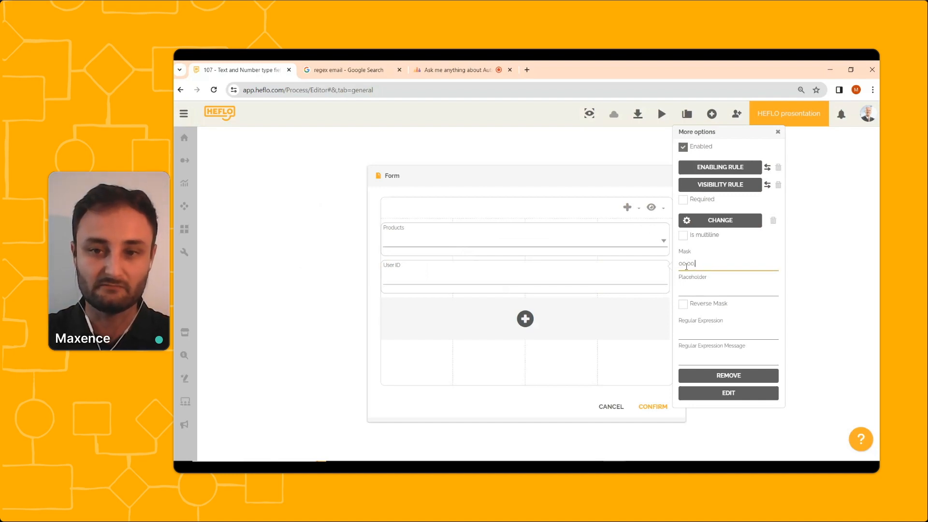
pyautogui.write('.000')
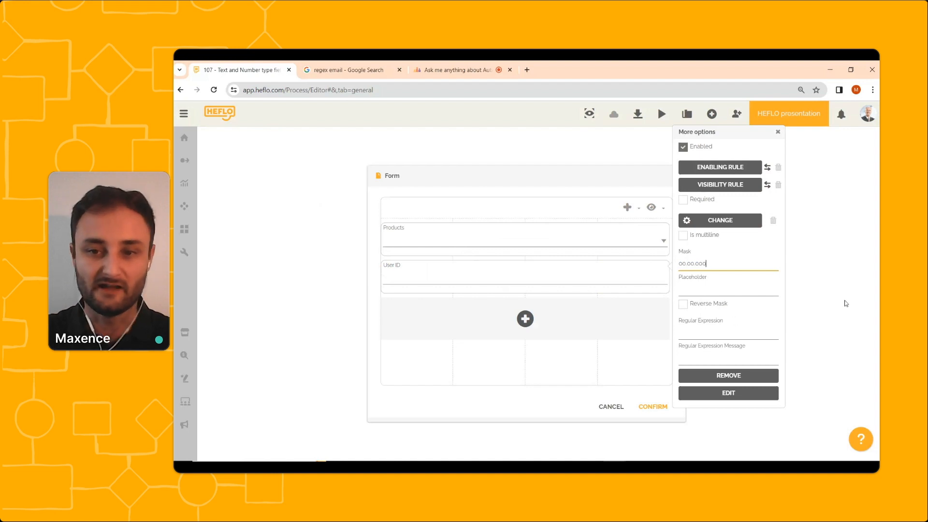
pyautogui.click(650, 407)
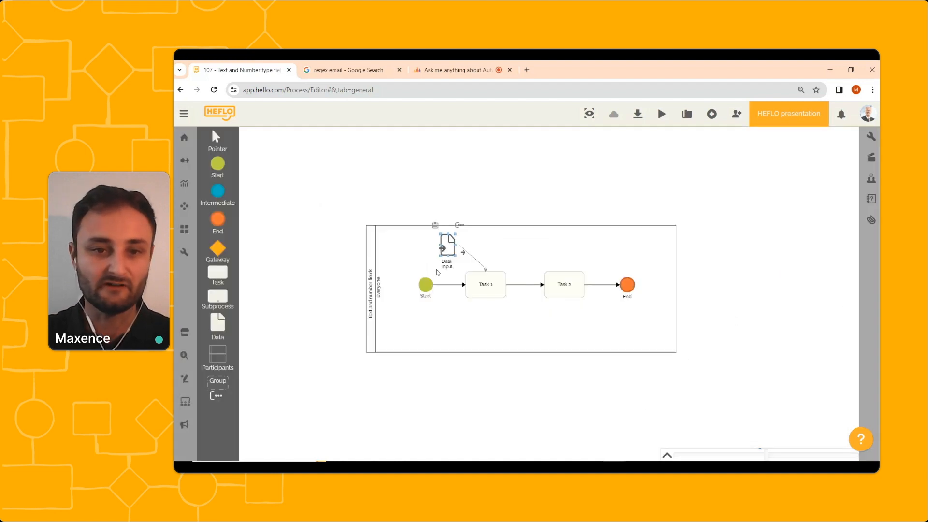
# Reopen the test work item, replace its User ID value with 12.34.567, and close the form.
pyautogui.rightClick(430, 286)
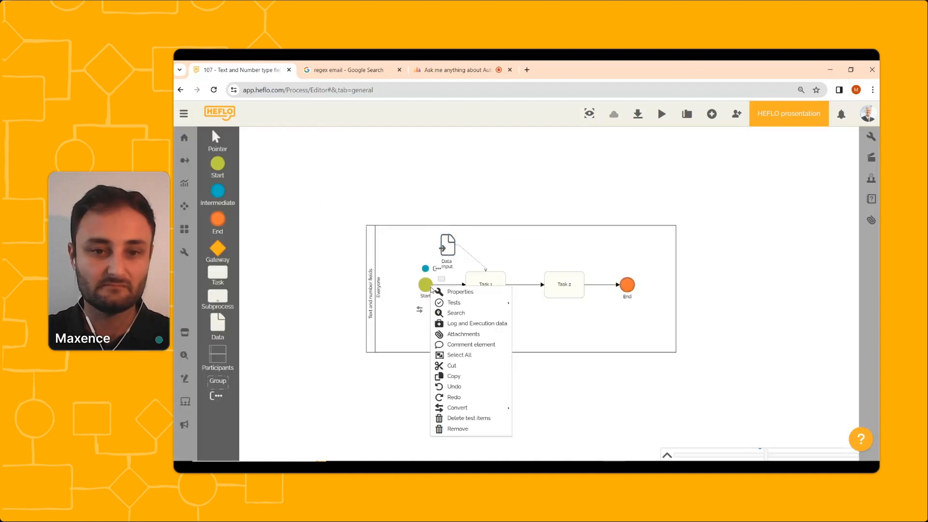
pyautogui.click(521, 309)
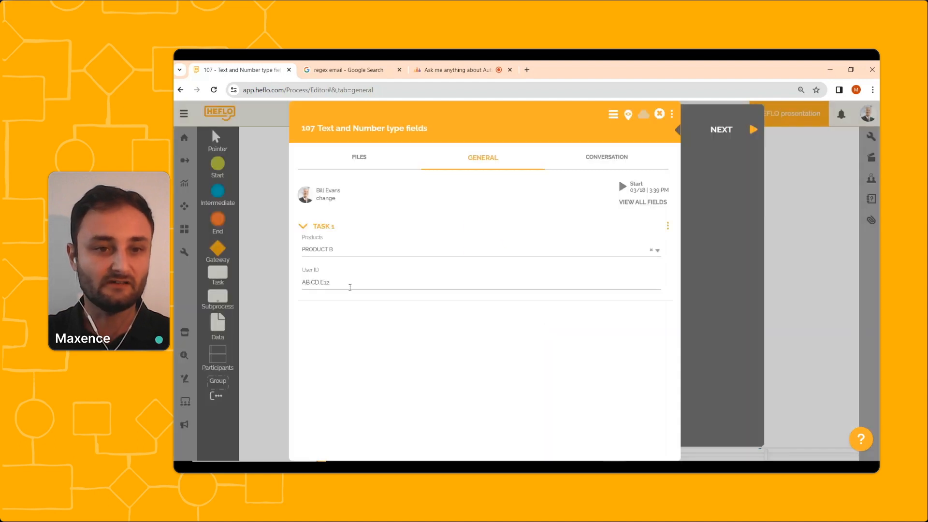
pyautogui.doubleClick(332, 282)
pyautogui.press('BackSpace')
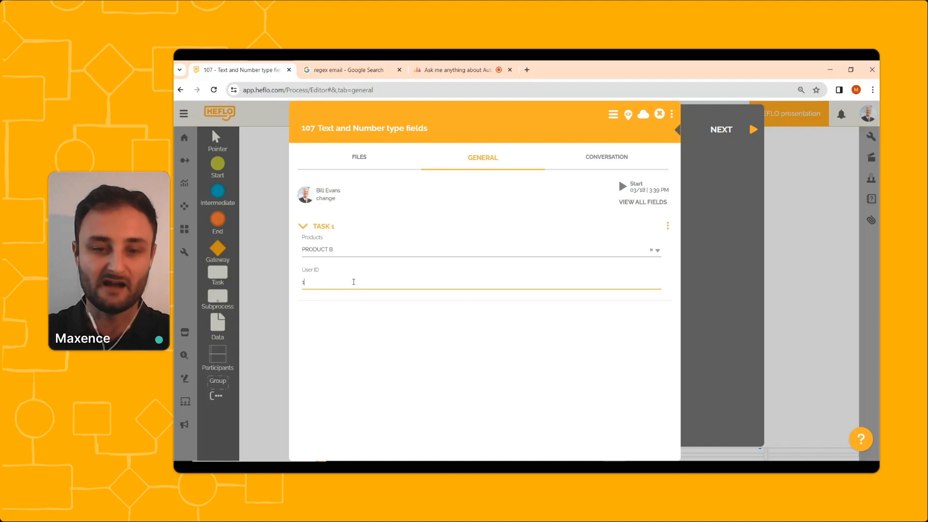
pyautogui.write('12.34.567')
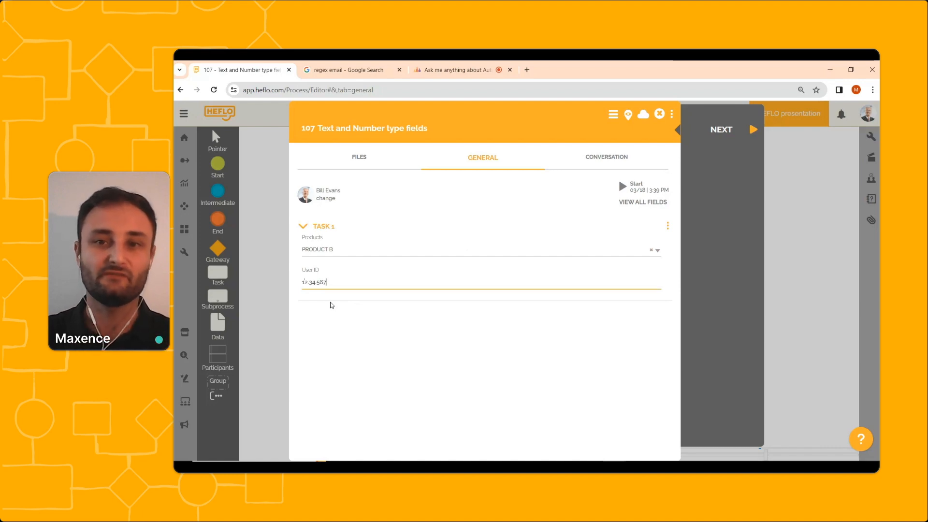
pyautogui.click(663, 116)
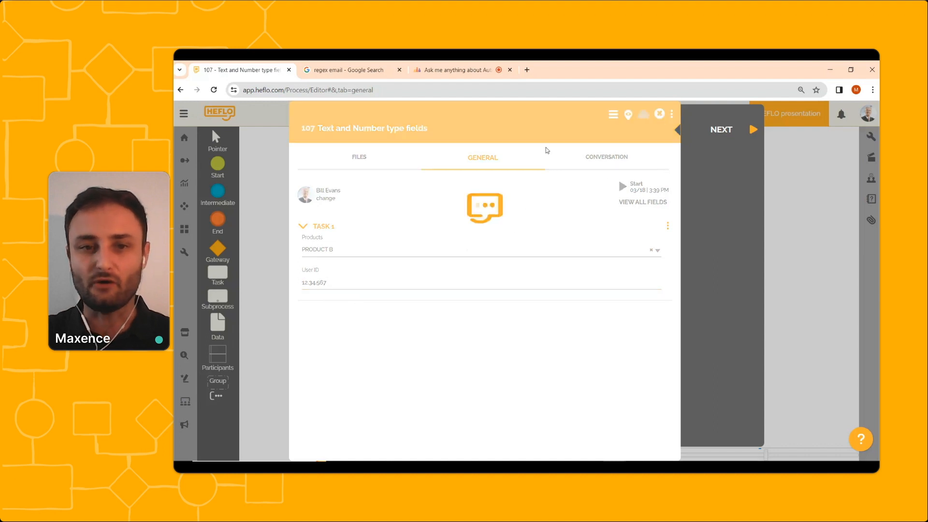
# Open the User ID field's options in the Data Input form to review the mask, then cancel.
pyautogui.click(450, 247)
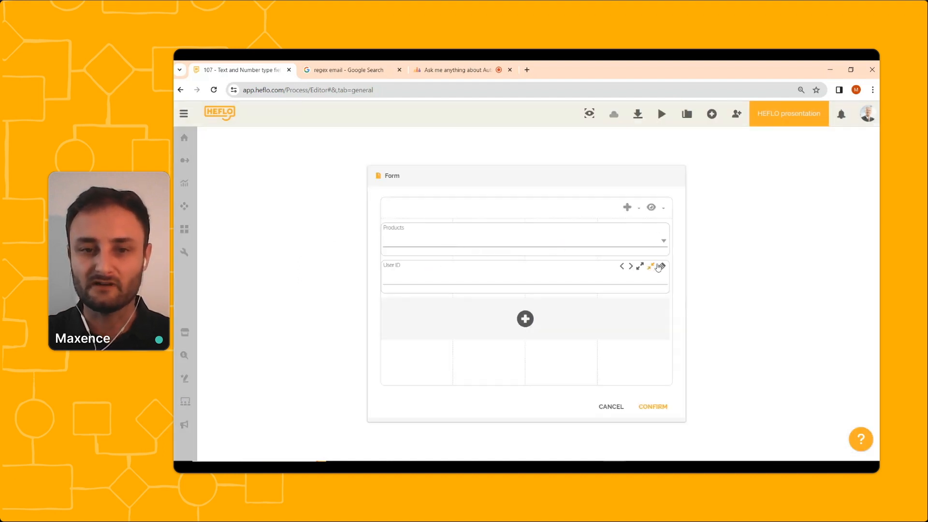
pyautogui.click(662, 266)
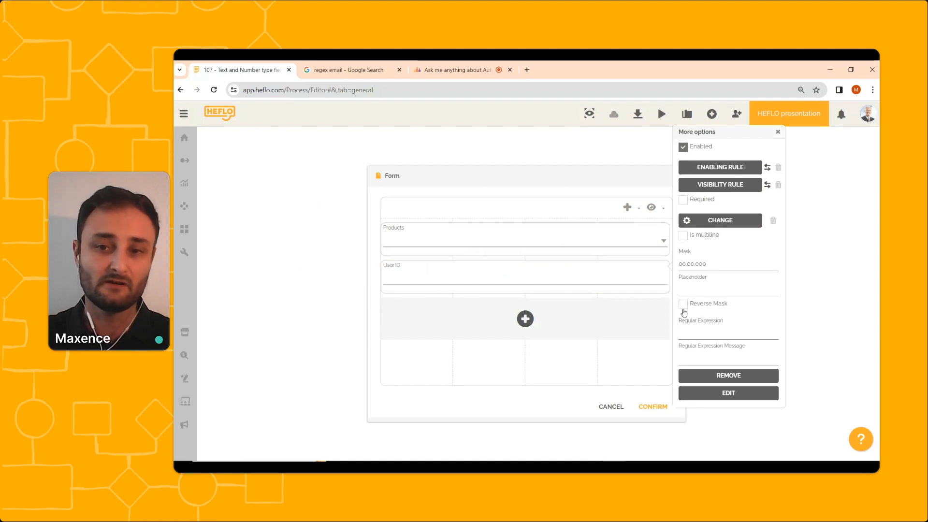
pyautogui.click(611, 407)
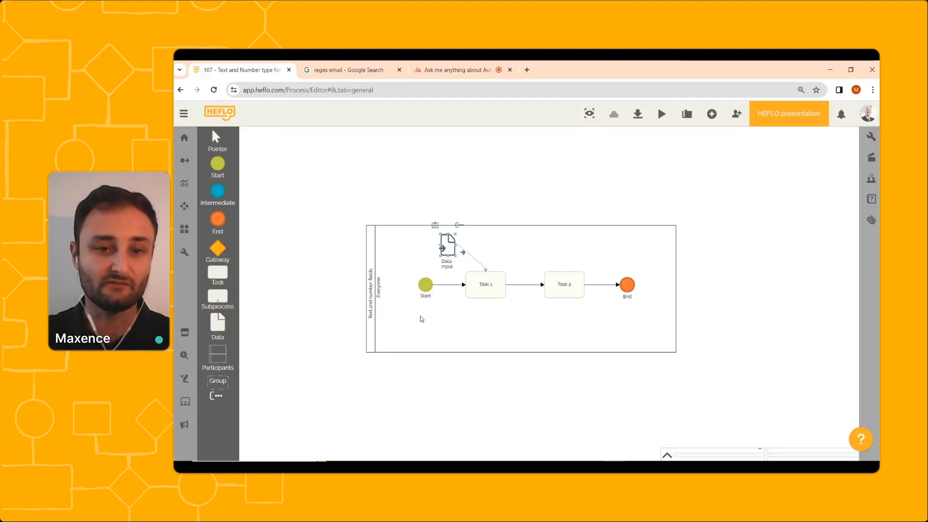
# Reopen the test work item and re-enter 12.34.567 in the User ID field.
pyautogui.rightClick(427, 291)
pyautogui.moveTo(464, 307)
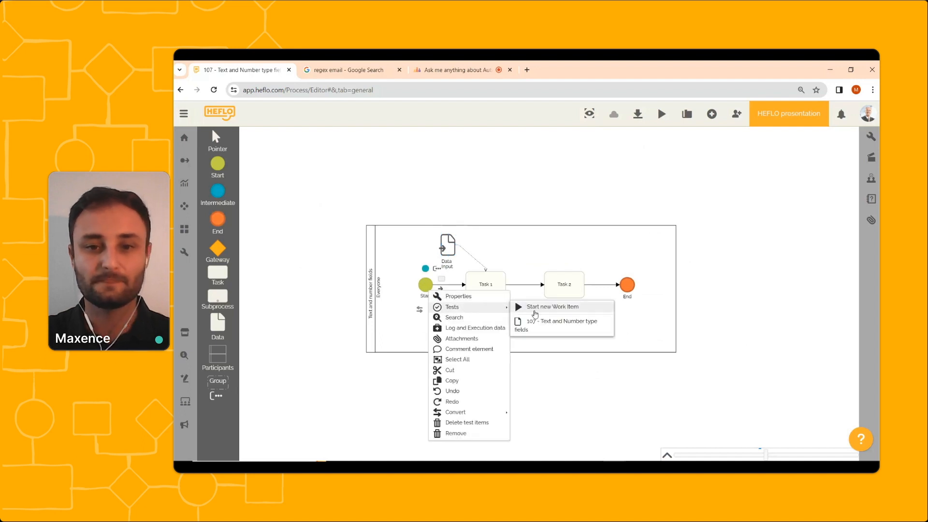
pyautogui.click(532, 321)
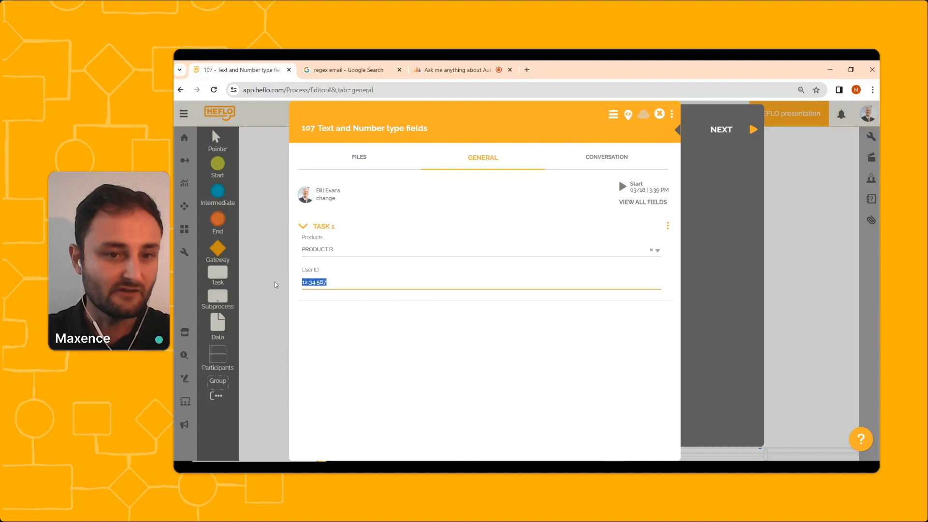
pyautogui.write('12')
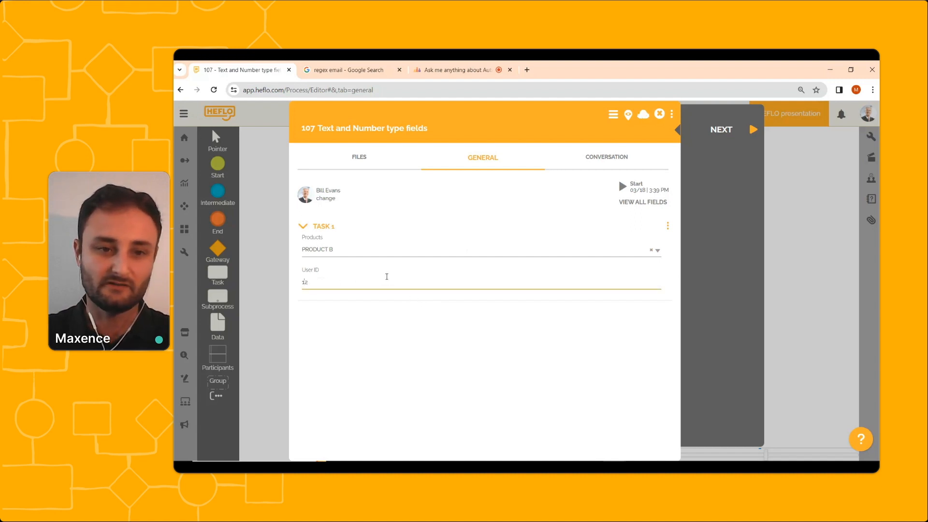
pyautogui.write('.34')
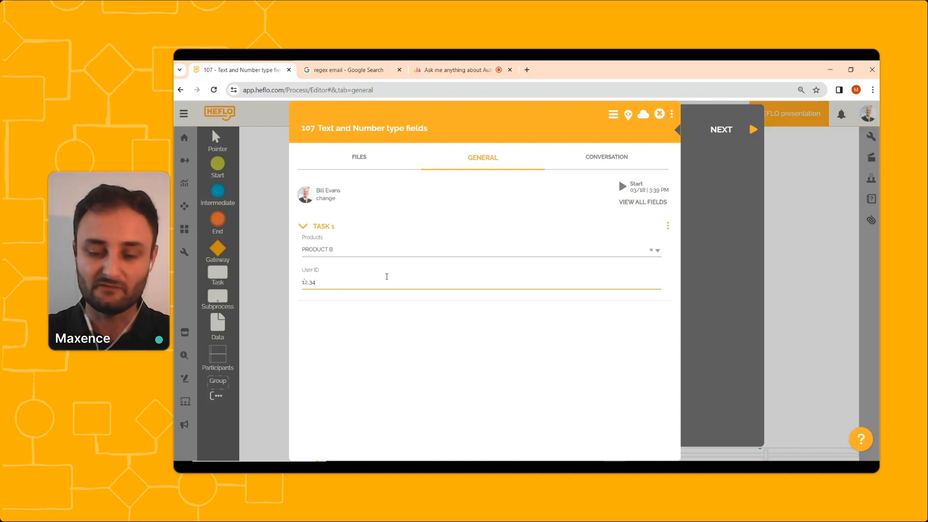
pyautogui.write('.567')
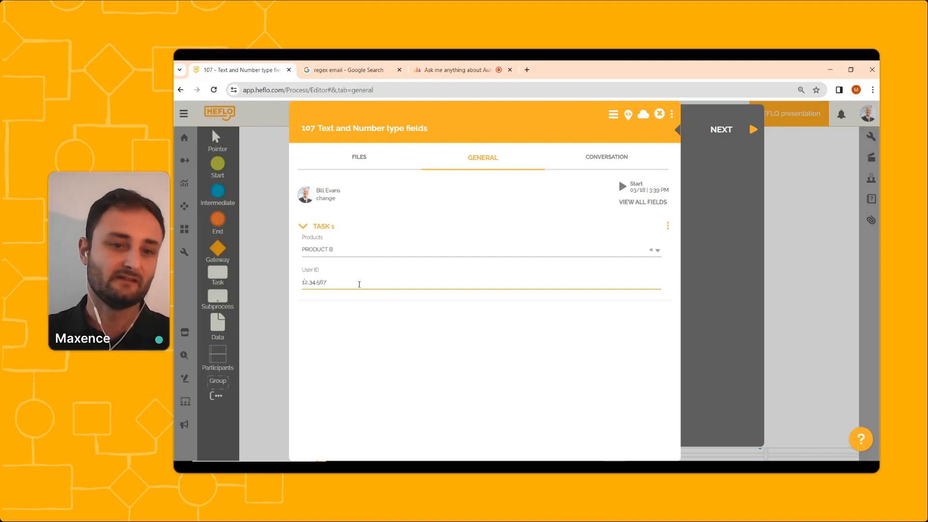
# Close the test work item, enable Reverse Mask on the User ID field in the Data Input form, and confirm the form.
pyautogui.click(660, 115)
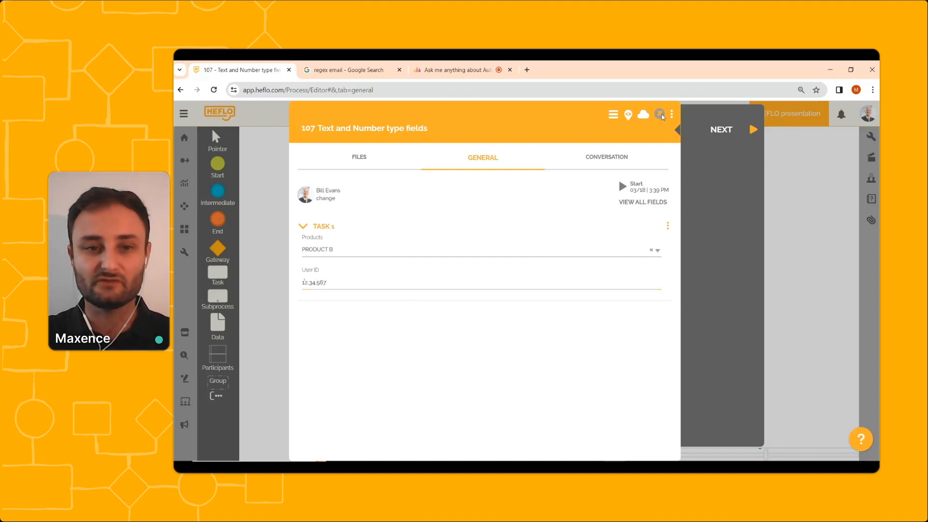
pyautogui.doubleClick(451, 244)
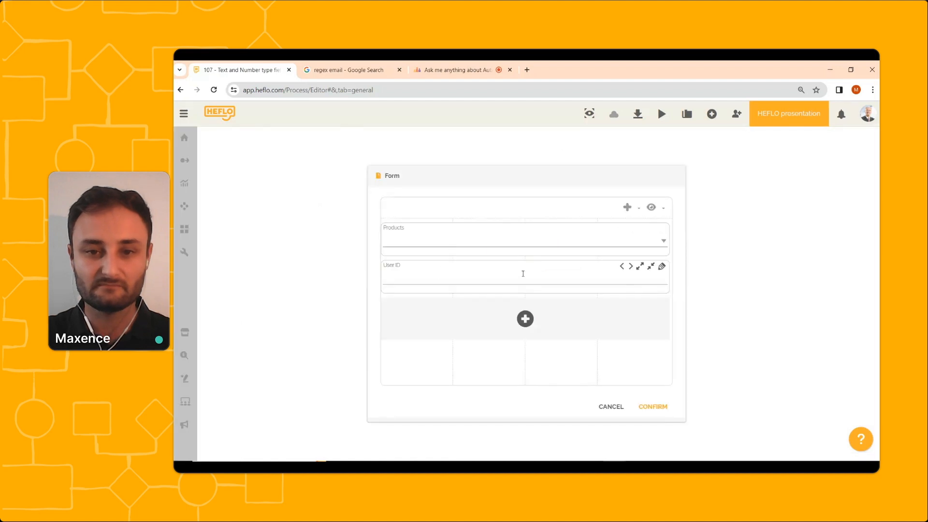
pyautogui.click(662, 267)
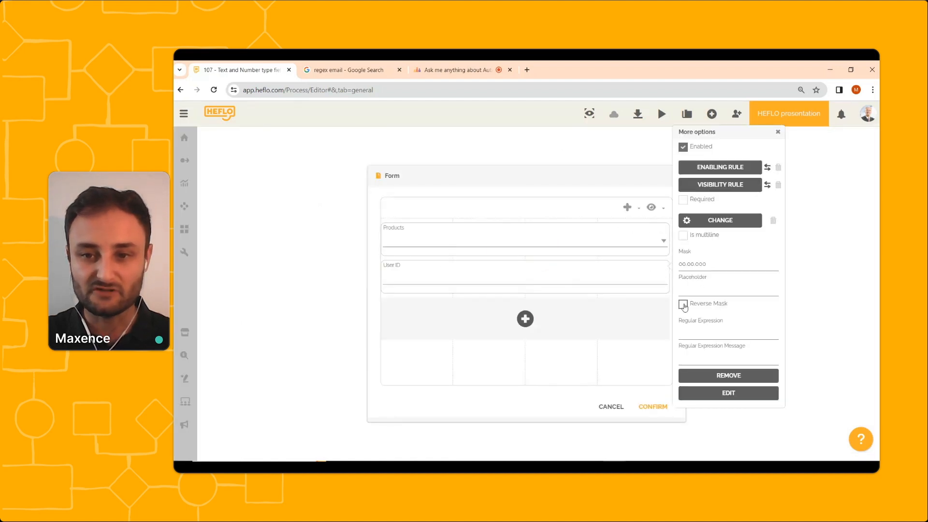
pyautogui.click(683, 303)
pyautogui.click(671, 410)
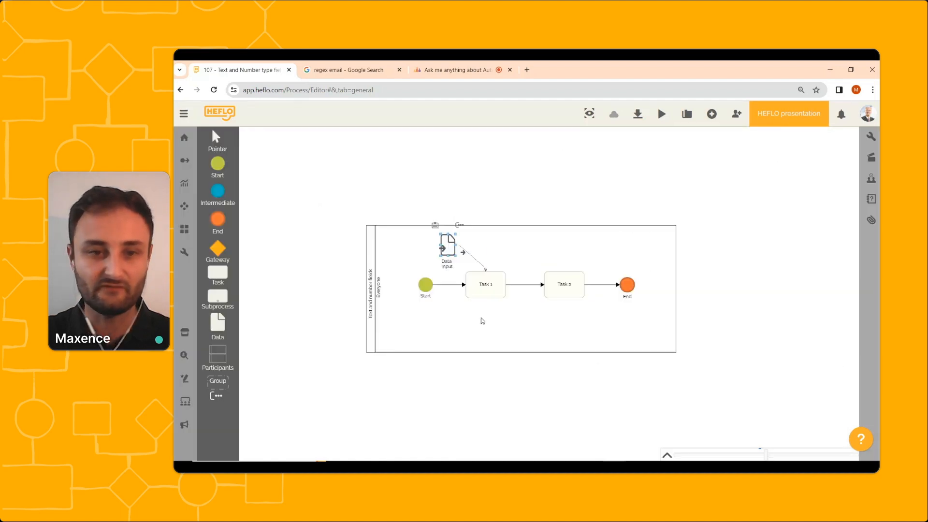
# Start the test work item again and type 12.34.567 into the User ID field.
pyautogui.rightClick(426, 286)
pyautogui.moveTo(445, 307)
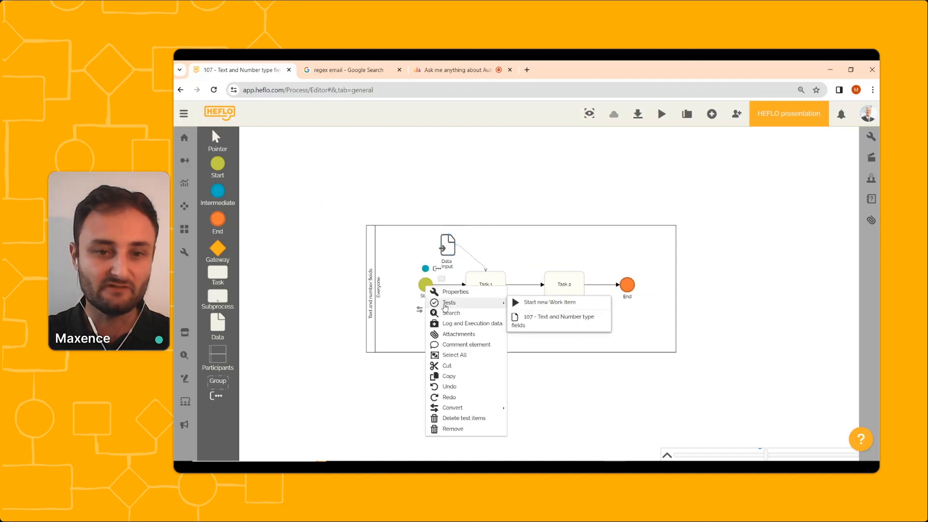
pyautogui.click(542, 320)
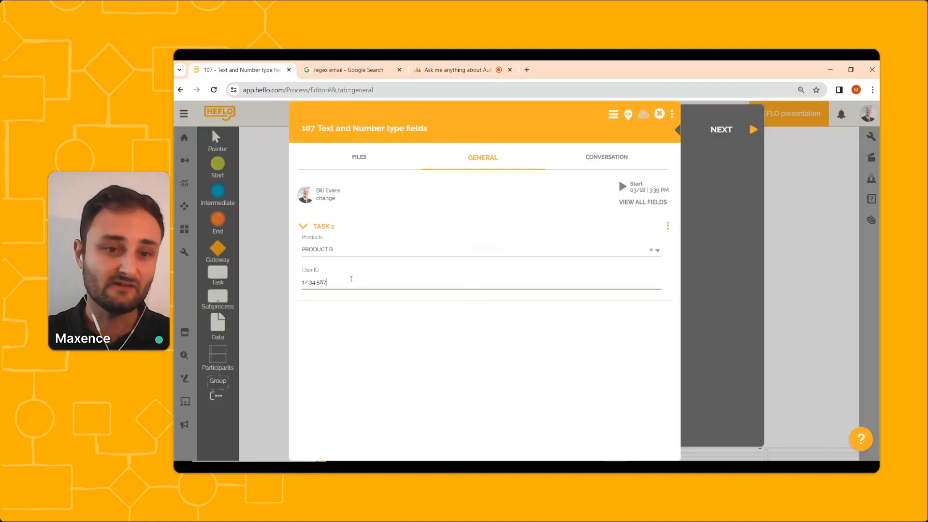
pyautogui.write('12.3')
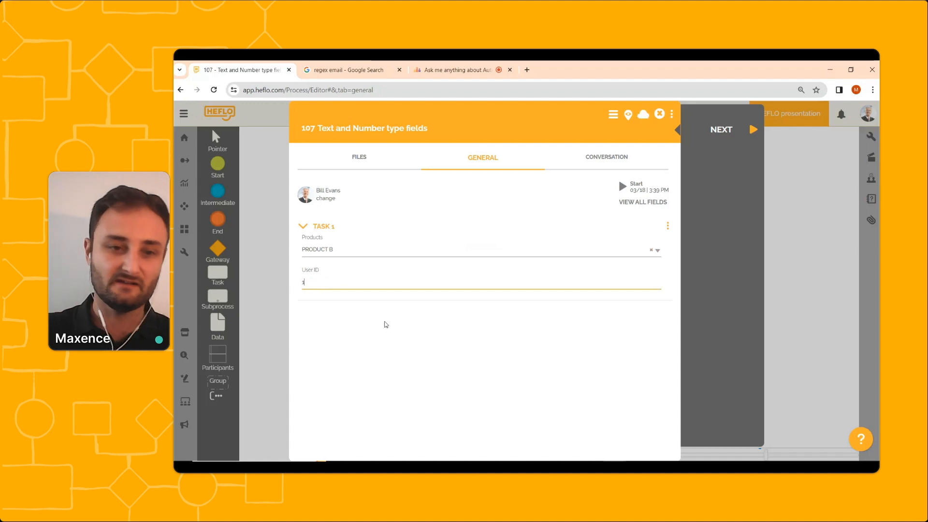
pyautogui.write('4.567')
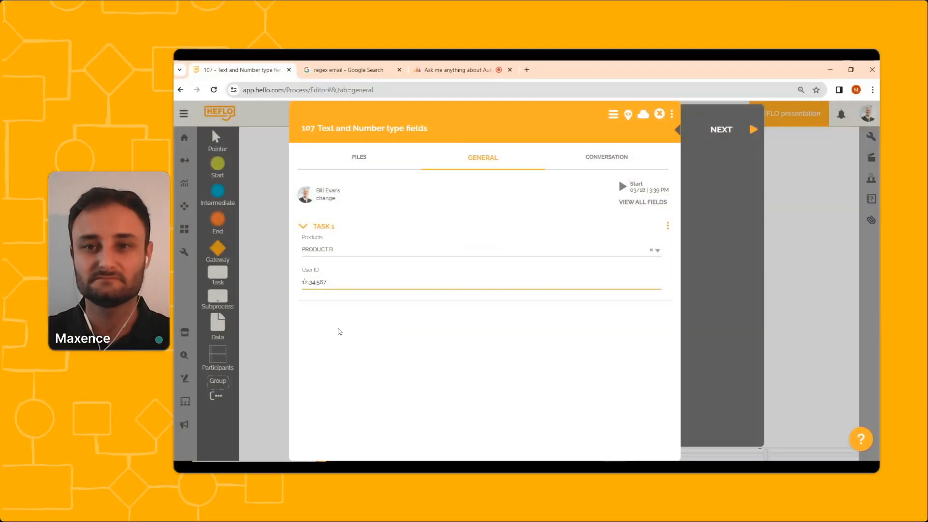
# Close the work item and turn off Reverse Mask in the User ID field's options of the Data Input form.
pyautogui.click(659, 116)
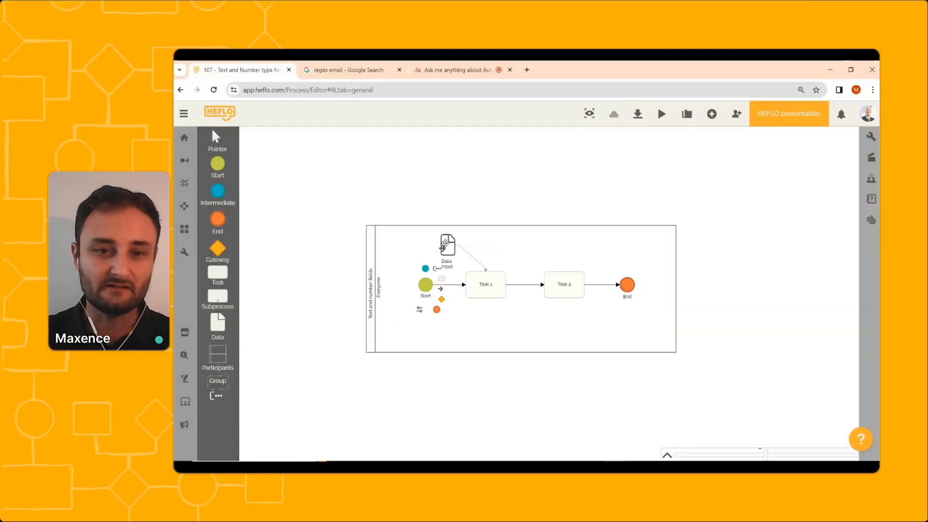
pyautogui.click(448, 246)
pyautogui.doubleClick(448, 246)
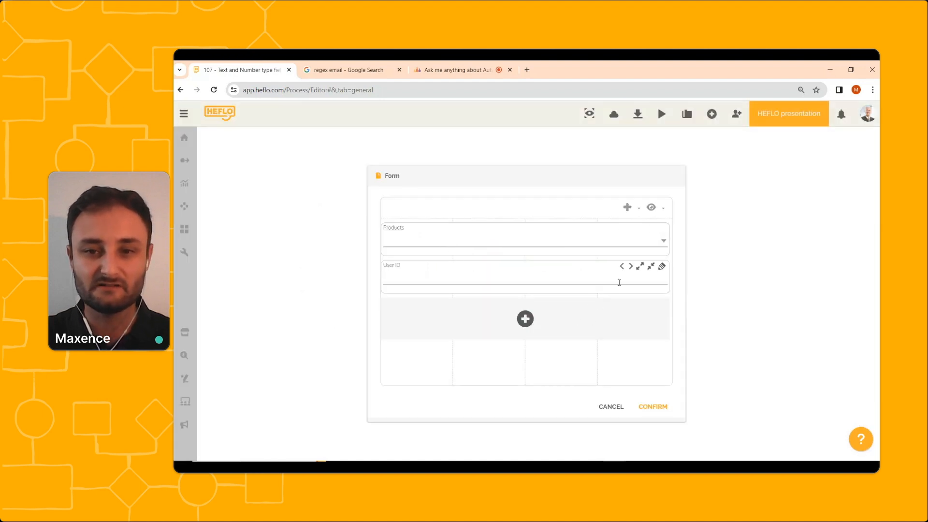
pyautogui.click(662, 267)
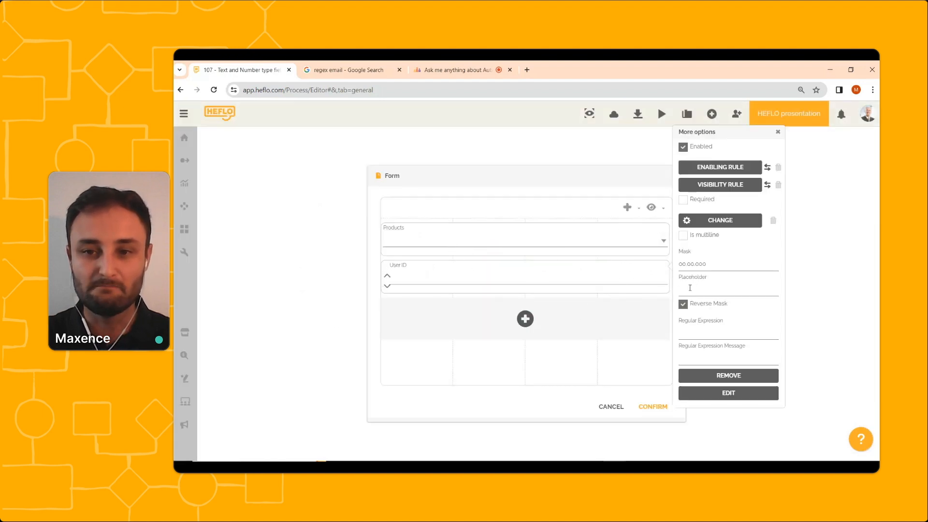
pyautogui.click(683, 304)
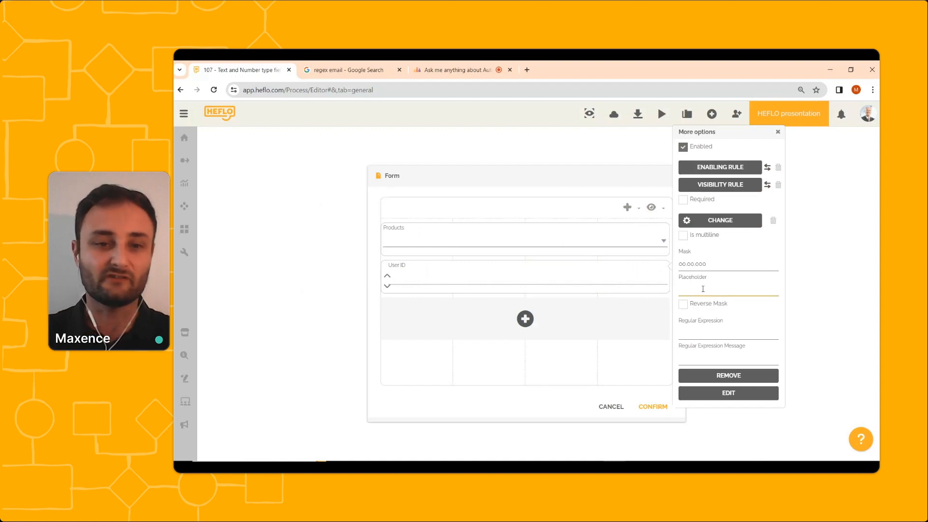
# Set the User ID field's placeholder to "Put the user ID" and confirm the form.
pyautogui.click(702, 289)
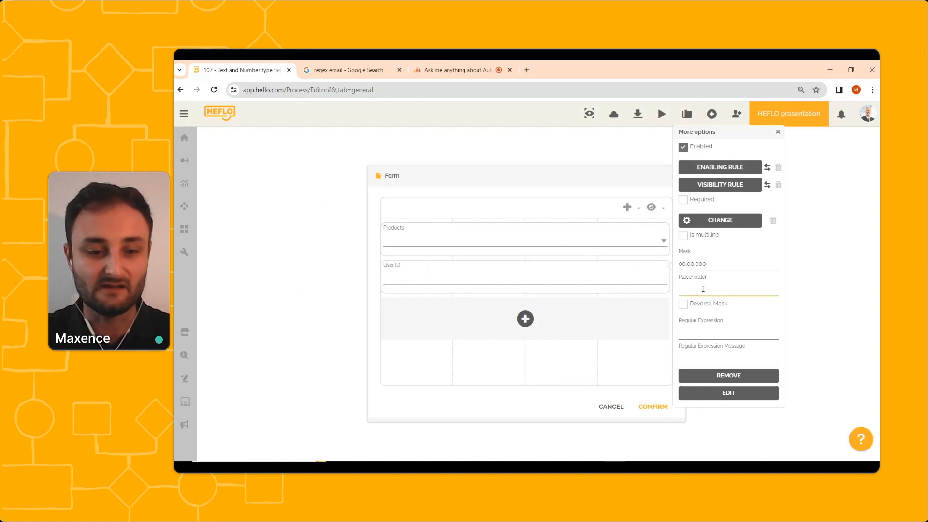
pyautogui.write('y')
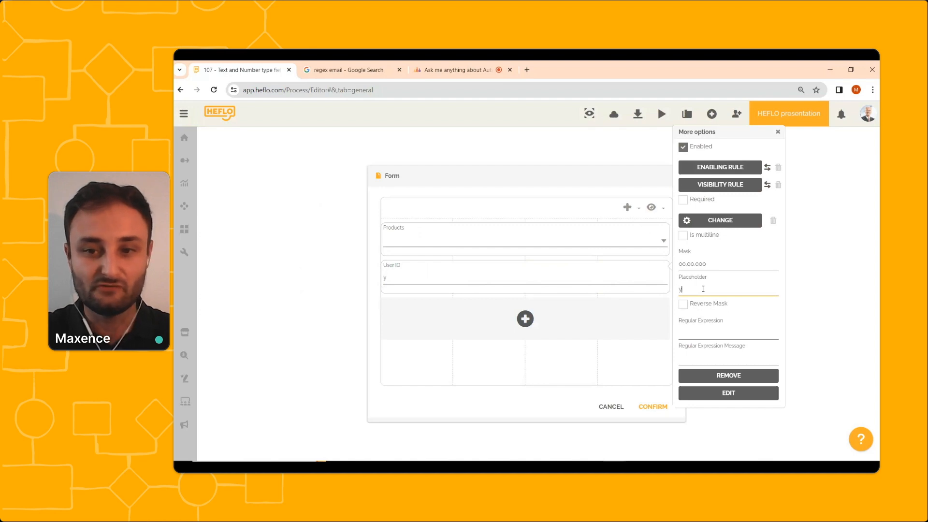
pyautogui.write('Pu')
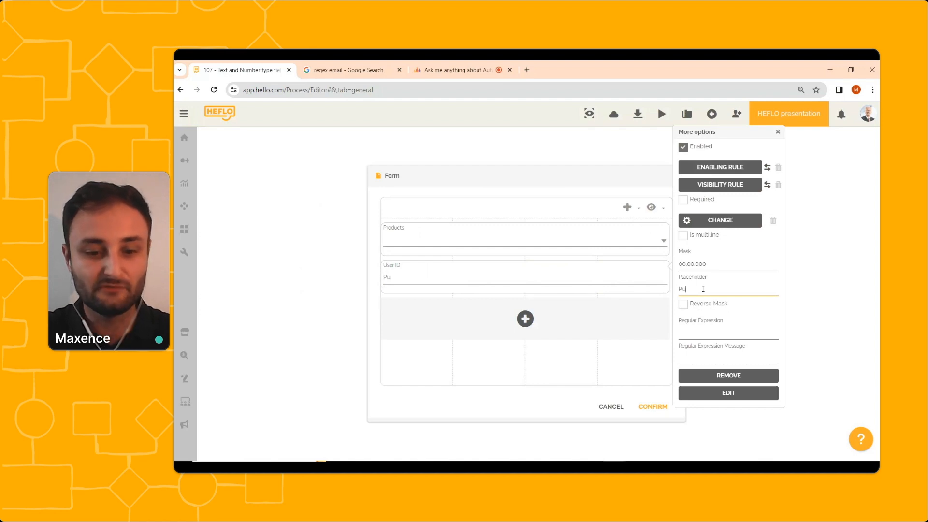
pyautogui.write('t the us')
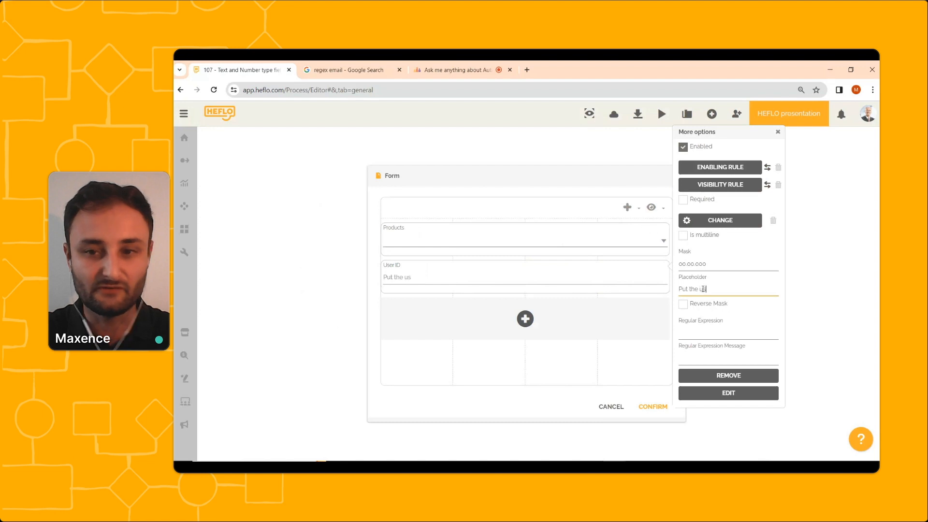
pyautogui.write('er DI')
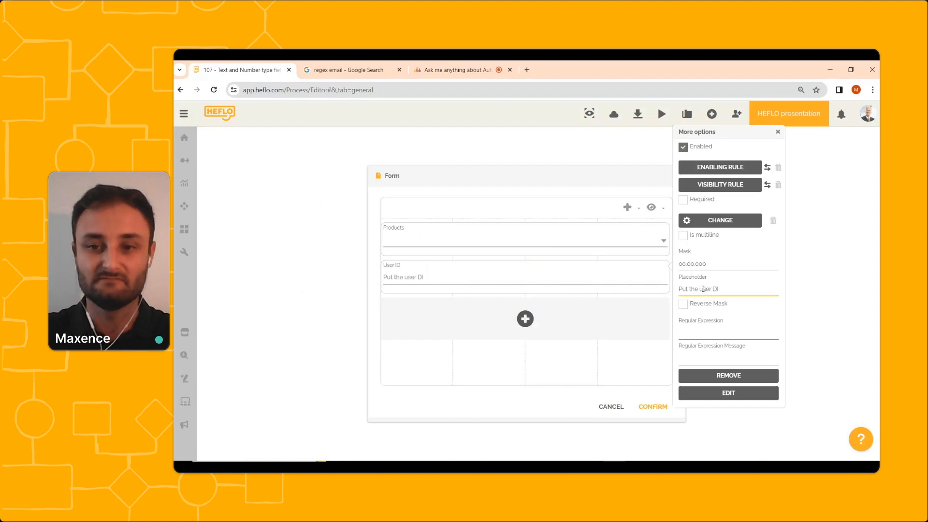
pyautogui.press('BackSpace')
pyautogui.press('BackSpace')
pyautogui.press('BackSpace')
pyautogui.write('ID')
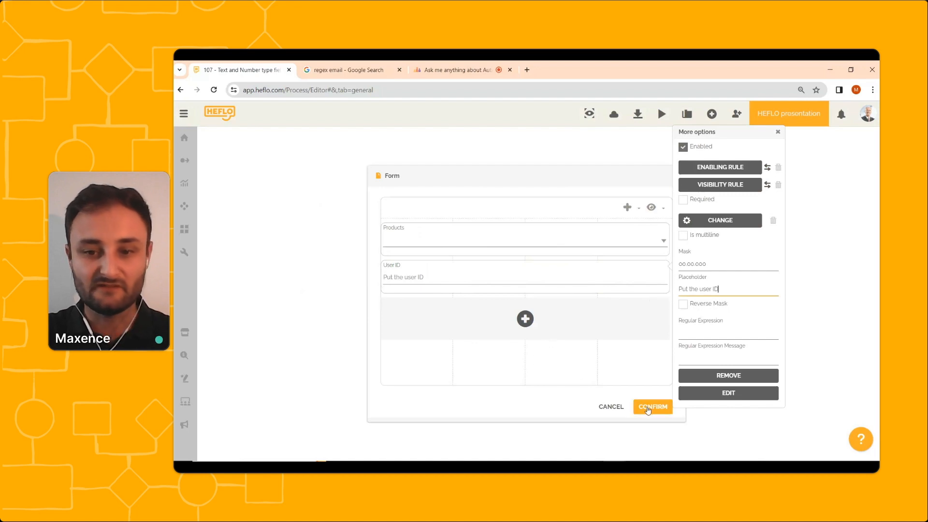
pyautogui.click(652, 407)
# Reopen the test work item and clear the value in its User ID field.
pyautogui.rightClick(430, 288)
pyautogui.moveTo(455, 304)
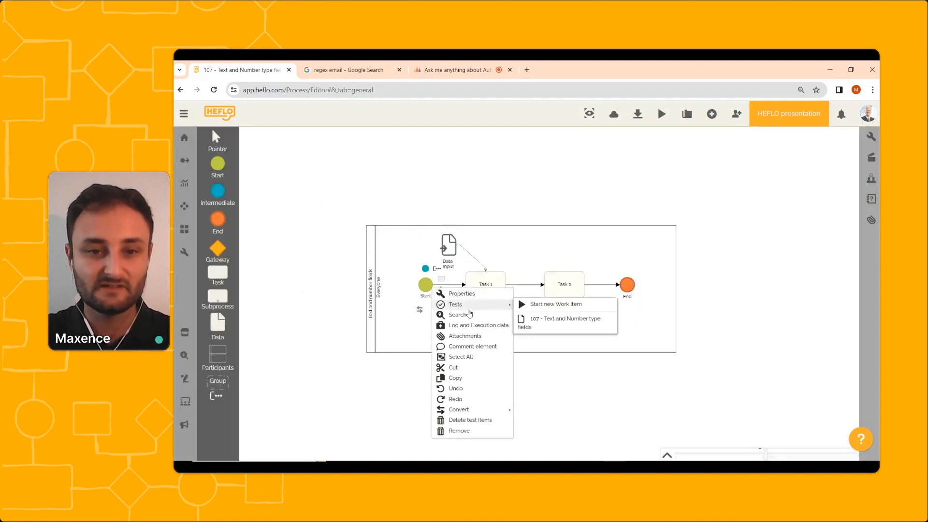
pyautogui.click(589, 324)
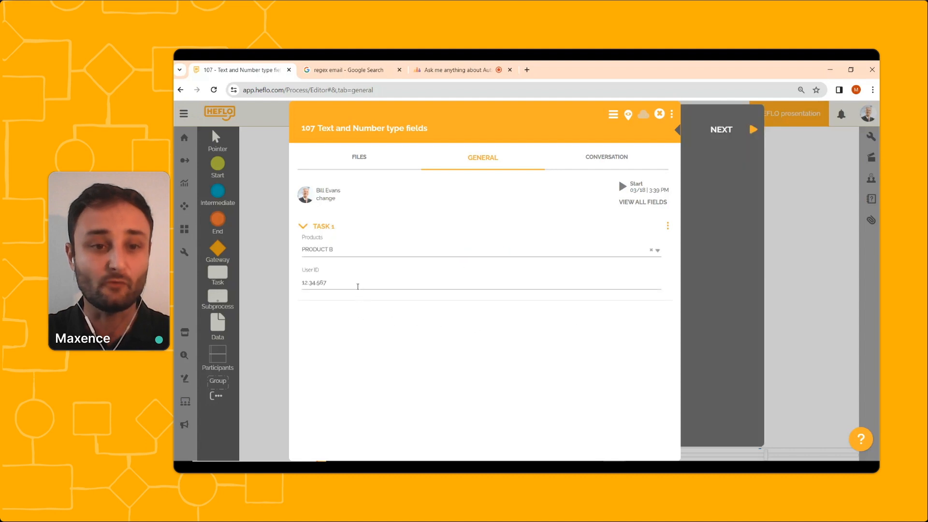
pyautogui.moveTo(358, 286); pyautogui.dragTo(304, 283)
pyautogui.press('BackSpace')
pyautogui.click(370, 323)
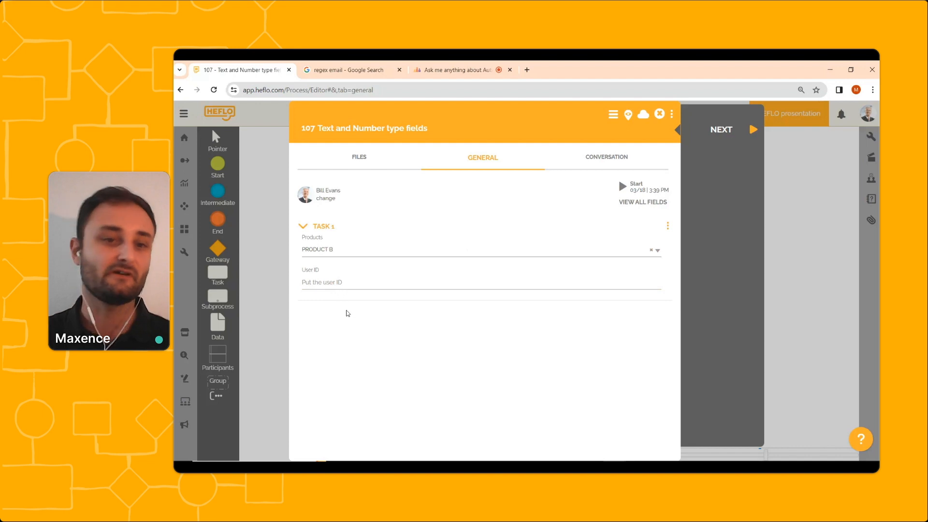
pyautogui.click(334, 285)
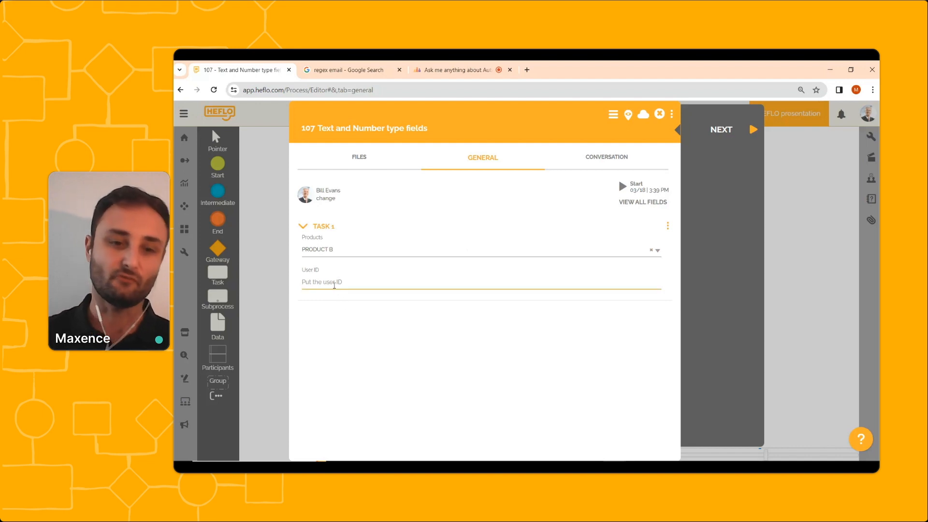
pyautogui.write('1')
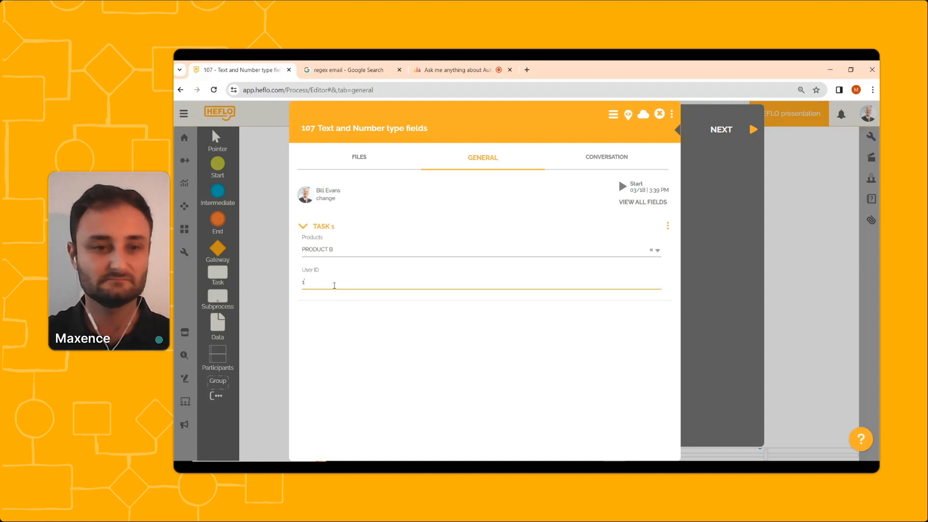
pyautogui.press('BackSpace')
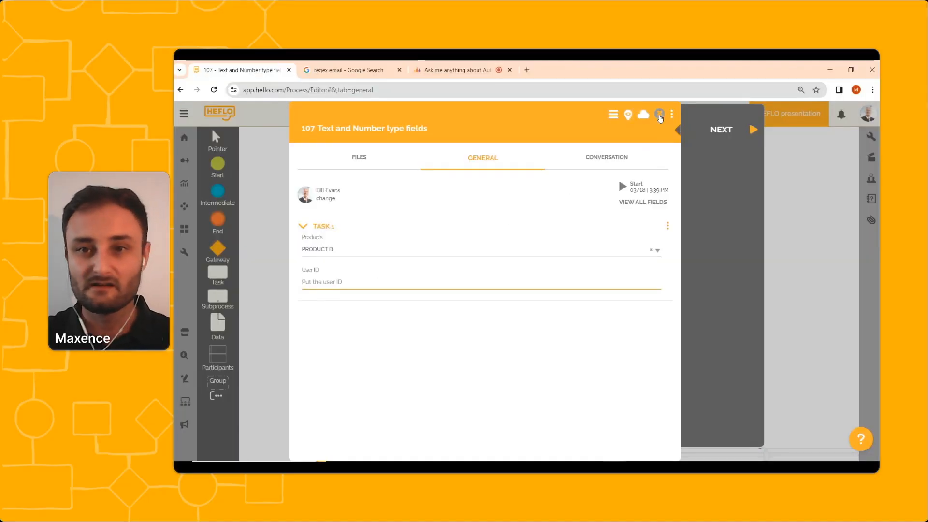
# Close the work item and add a new TEXT property named Email address to the Data Input form.
pyautogui.click(660, 115)
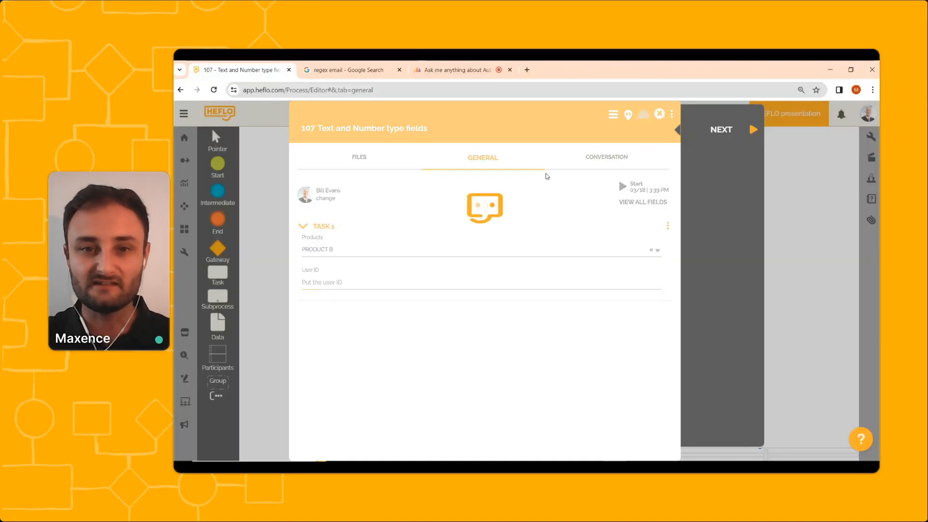
pyautogui.doubleClick(448, 244)
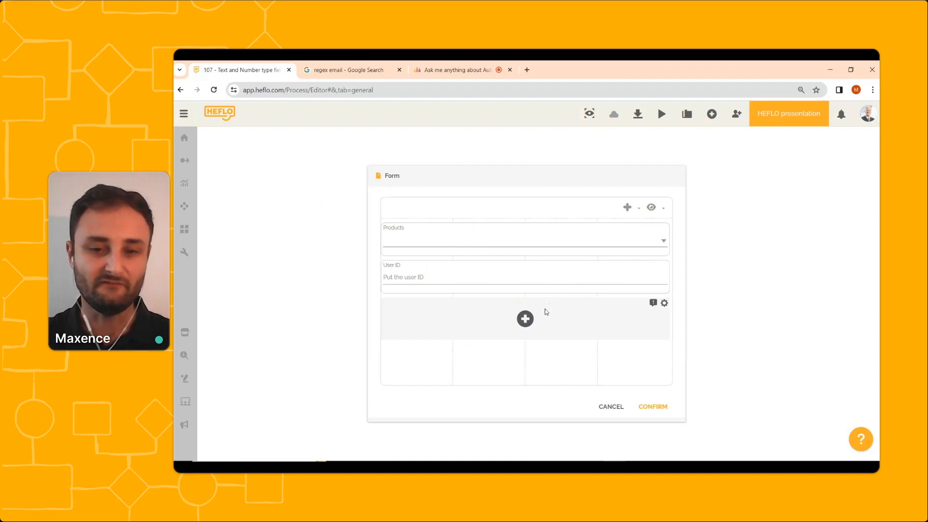
pyautogui.click(526, 320)
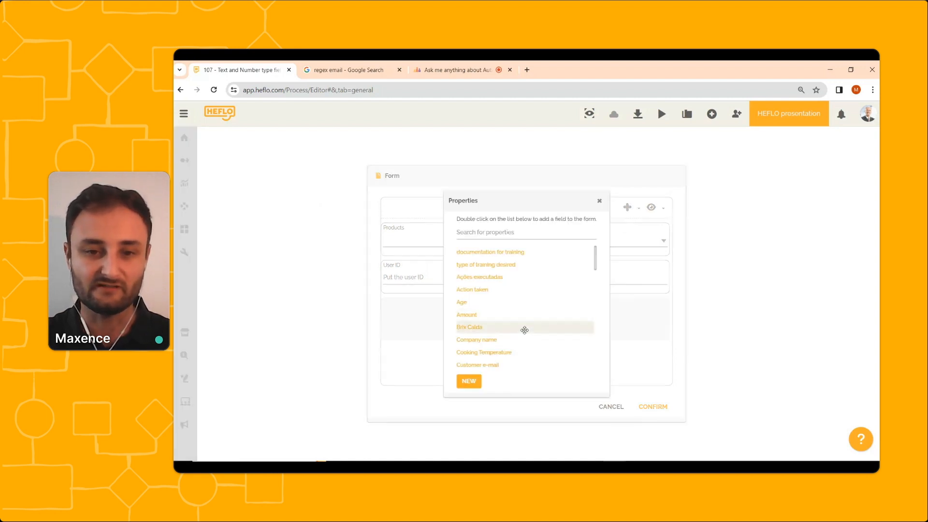
pyautogui.click(477, 383)
pyautogui.click(474, 256)
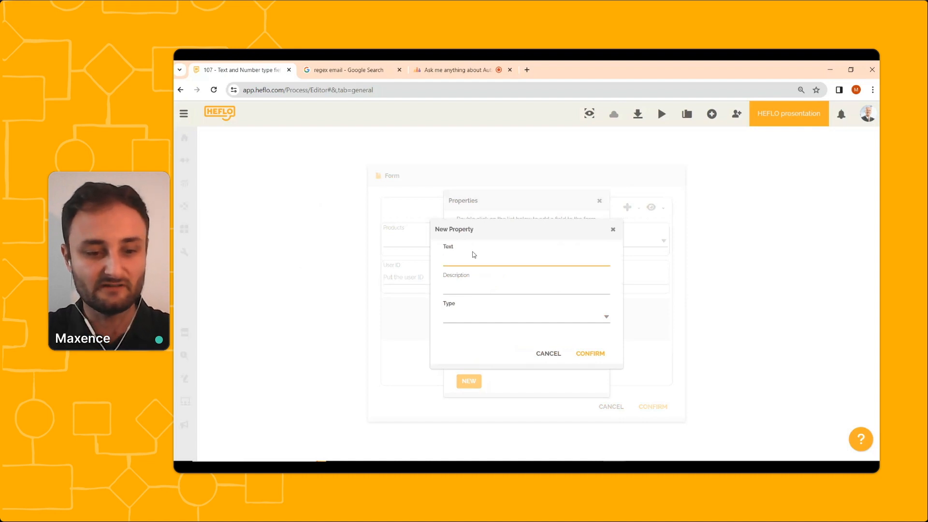
pyautogui.write('Email add')
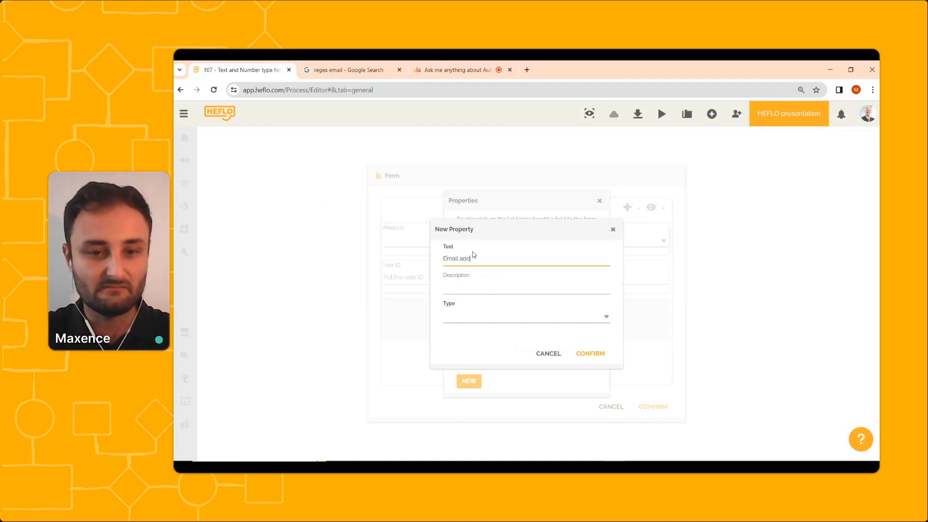
pyautogui.write('ress')
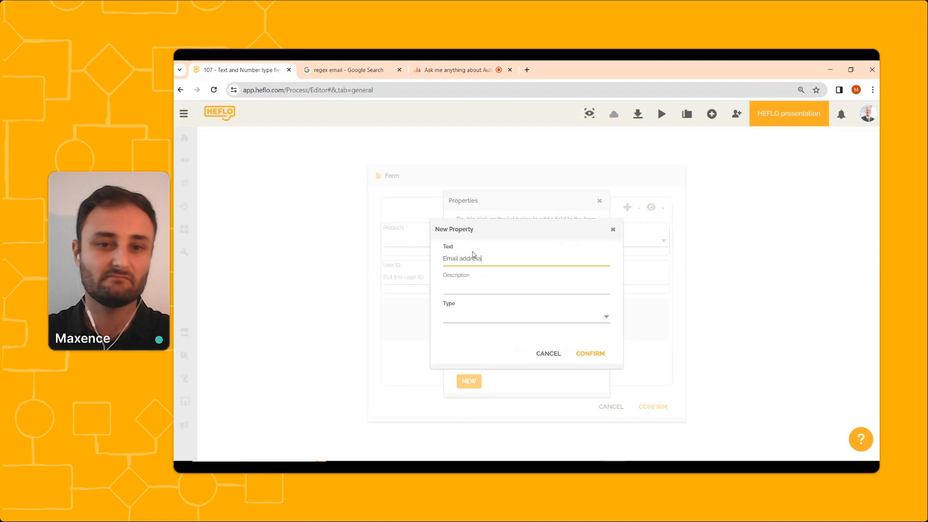
pyautogui.click(475, 315)
pyautogui.click(463, 334)
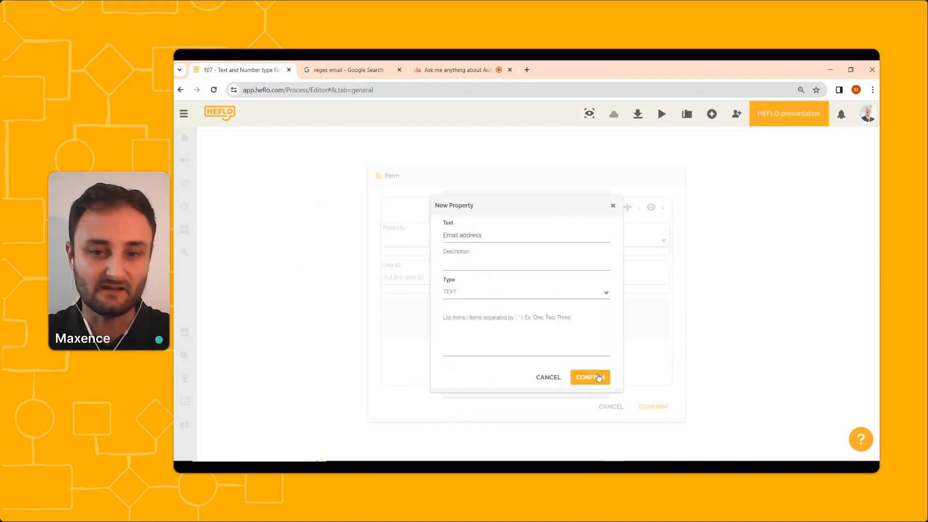
pyautogui.click(600, 378)
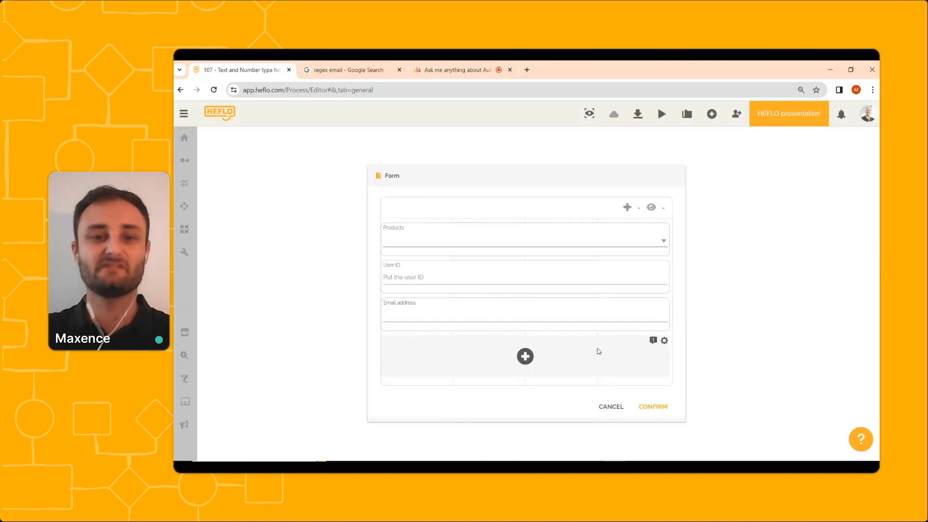
# Copy the email validation regex ^[\w-\.]+@([\w-]+\.)+[\w-]{2,4}$ from RegExr into the Email address field's Regular Expression option and confirm the form.
pyautogui.moveTo(589, 331)
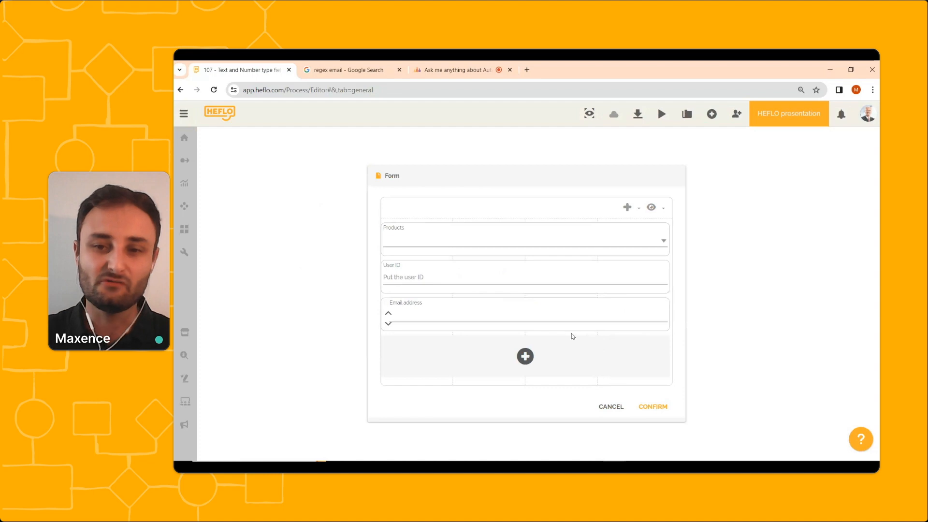
pyautogui.click(660, 306)
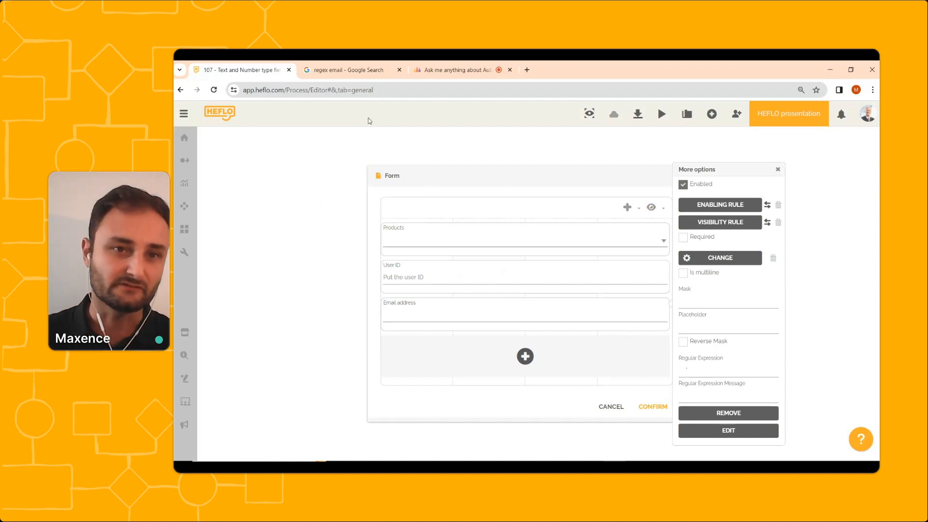
pyautogui.click(367, 71)
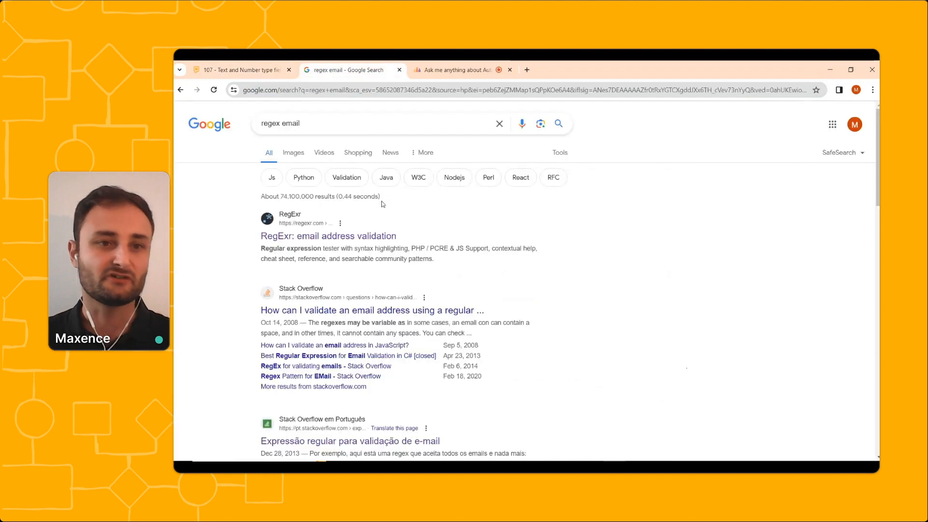
pyautogui.click(304, 237)
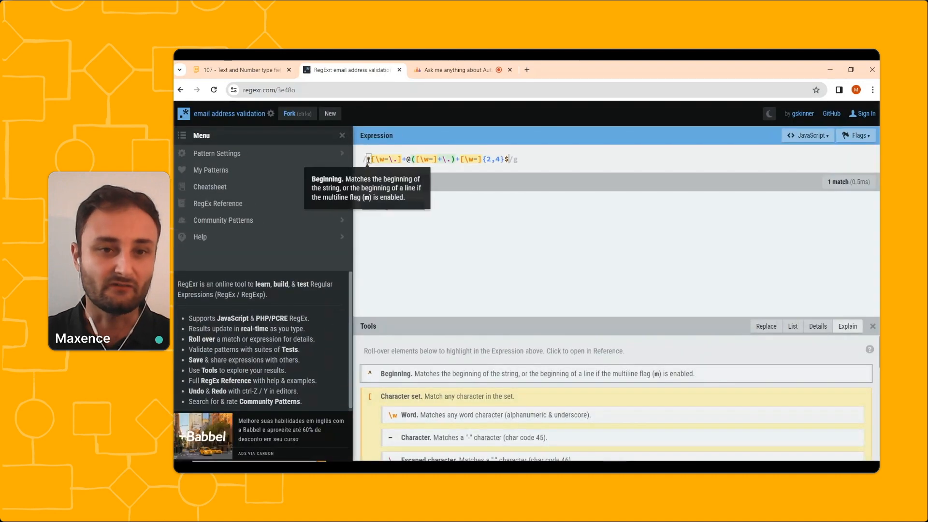
pyautogui.moveTo(487, 156); pyautogui.dragTo(506, 158)
pyautogui.hotkey('ctrl', 'c')
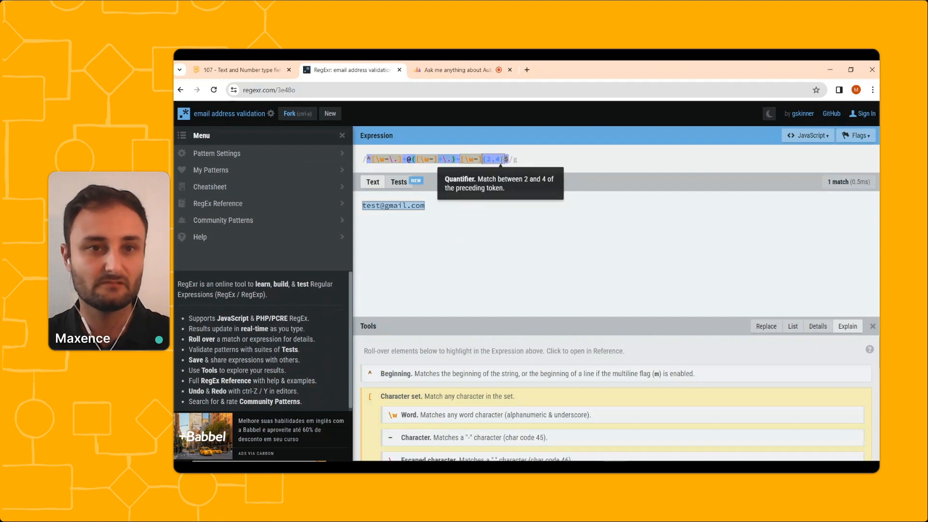
pyautogui.click(252, 71)
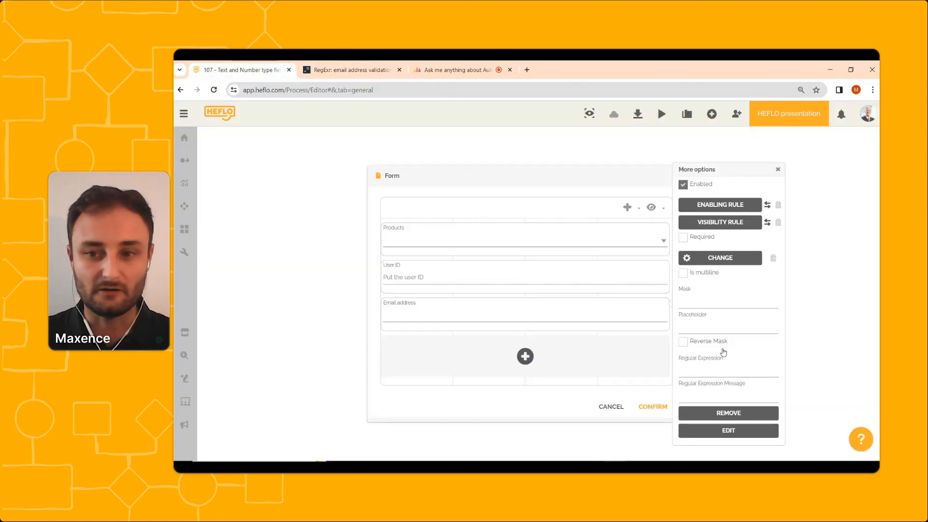
pyautogui.click(710, 370)
pyautogui.hotkey('ctrl', 'v')
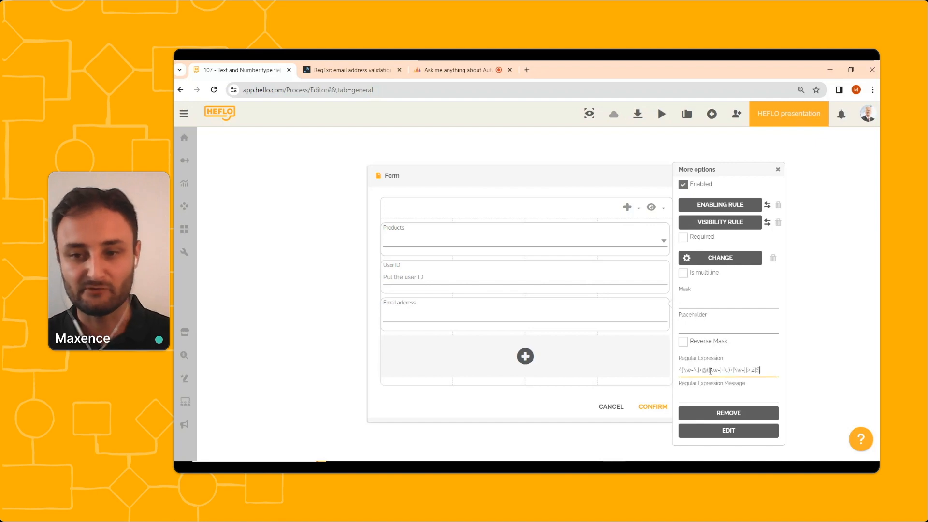
pyautogui.click(653, 407)
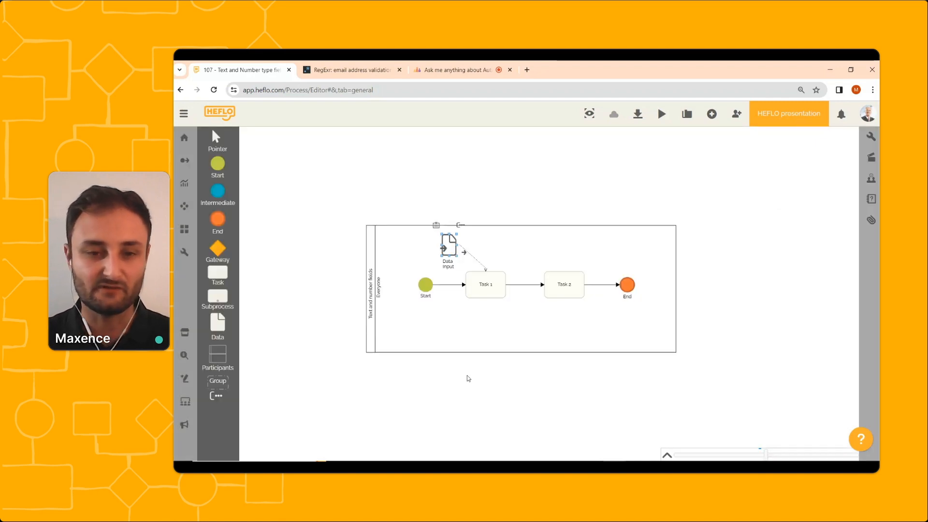
# Reopen the test work item from the Start event and enter "aaa" in its Email address field.
pyautogui.rightClick(427, 287)
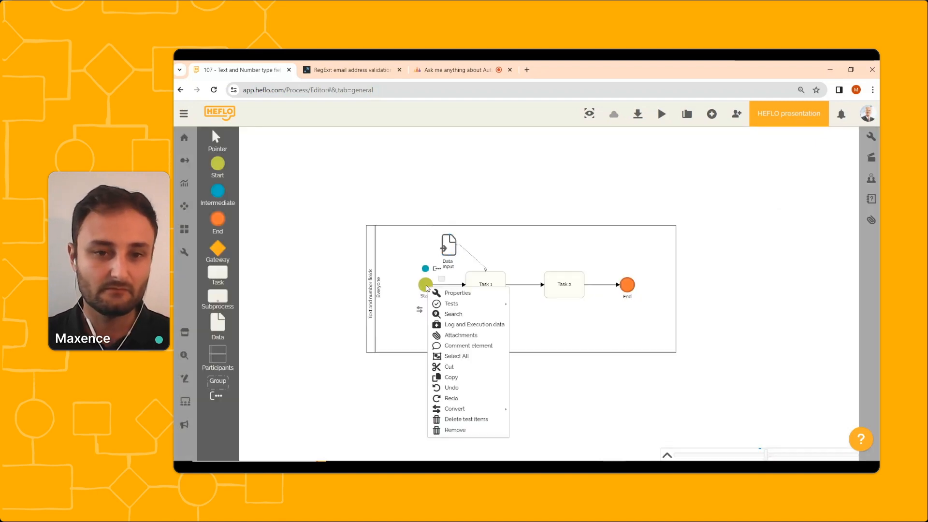
pyautogui.moveTo(466, 304)
pyautogui.click(543, 318)
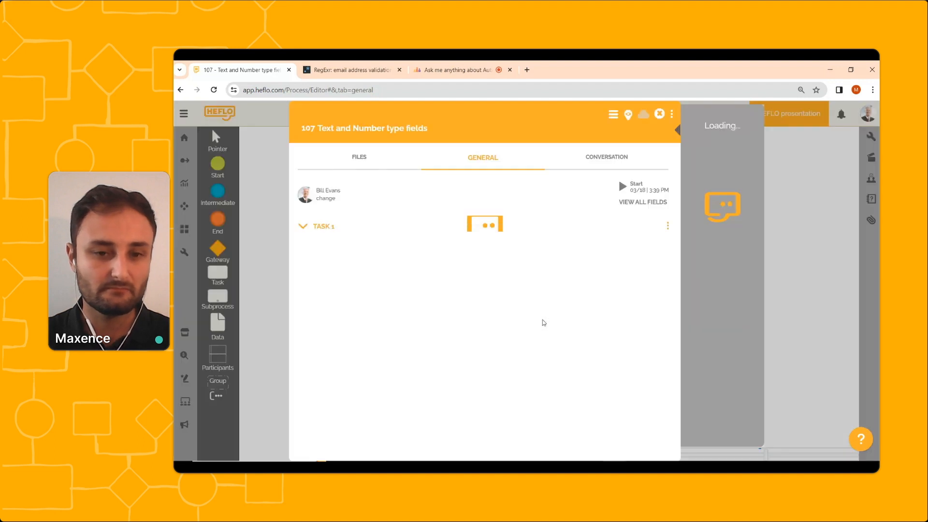
pyautogui.click(400, 313)
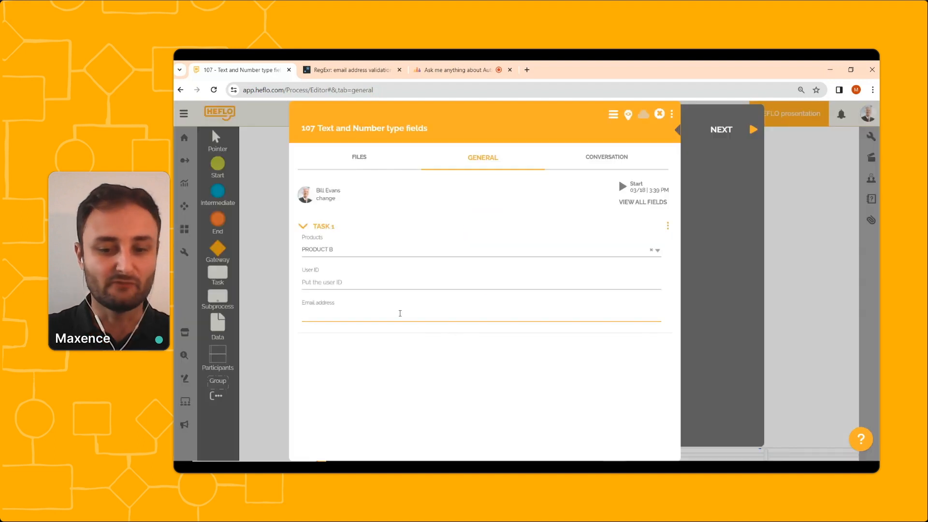
pyautogui.write('aaa')
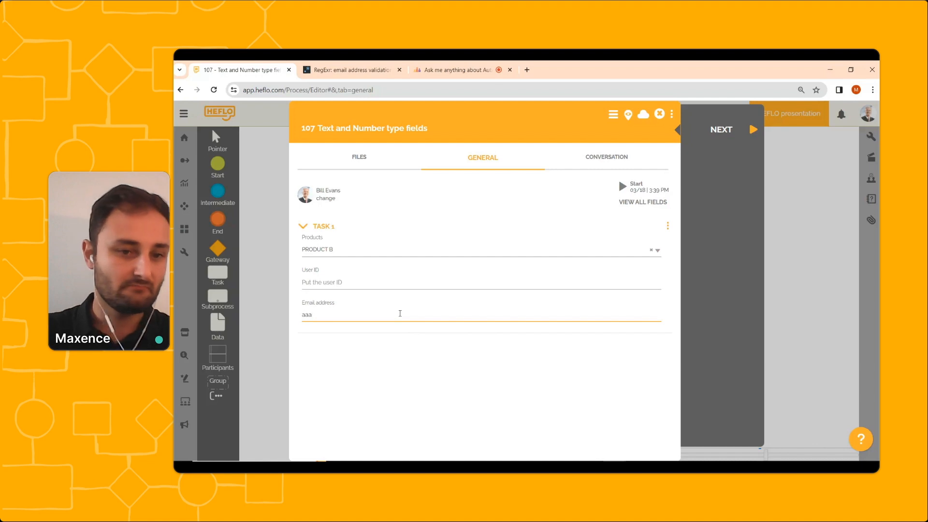
pyautogui.click(419, 351)
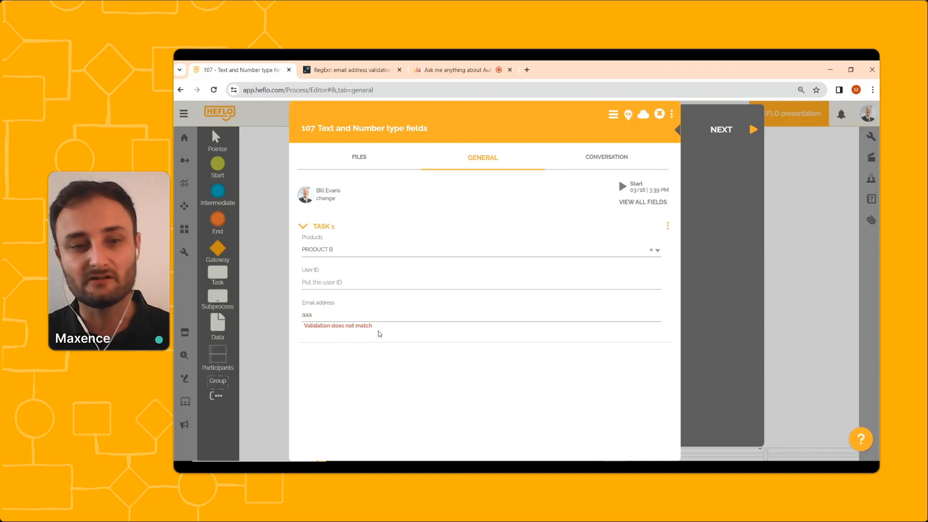
pyautogui.click(358, 314)
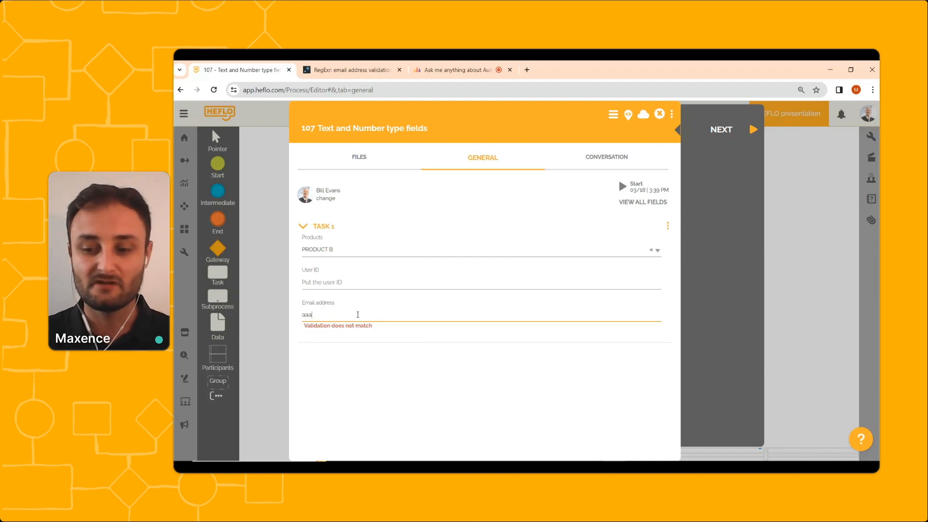
pyautogui.write('.bbb')
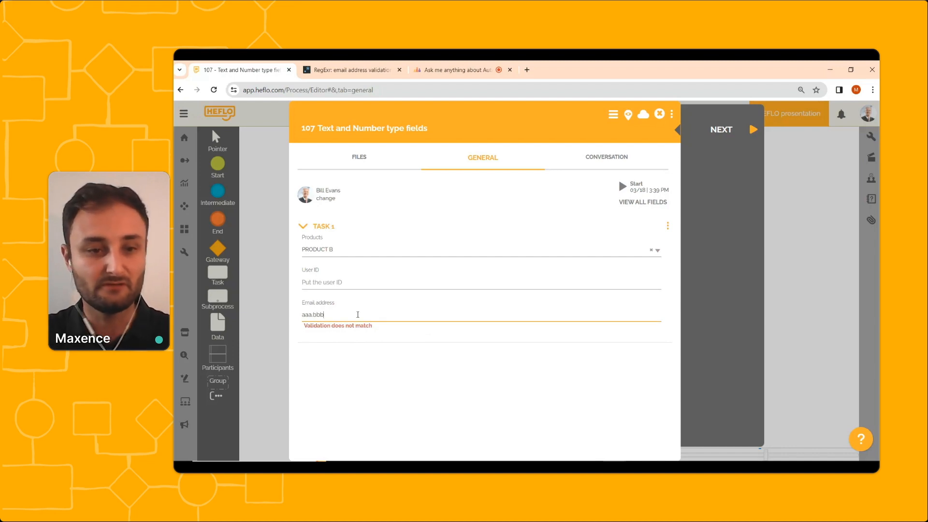
pyautogui.write('@cc')
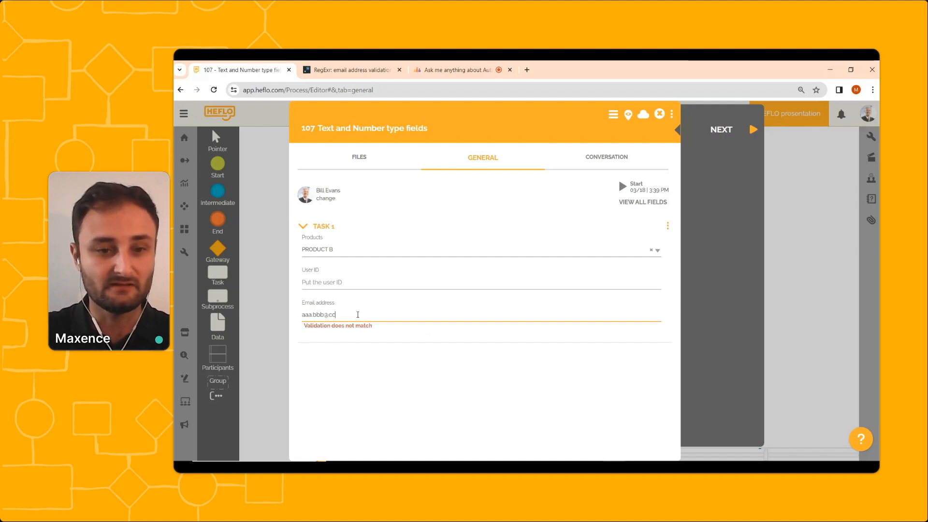
pyautogui.write('c.com')
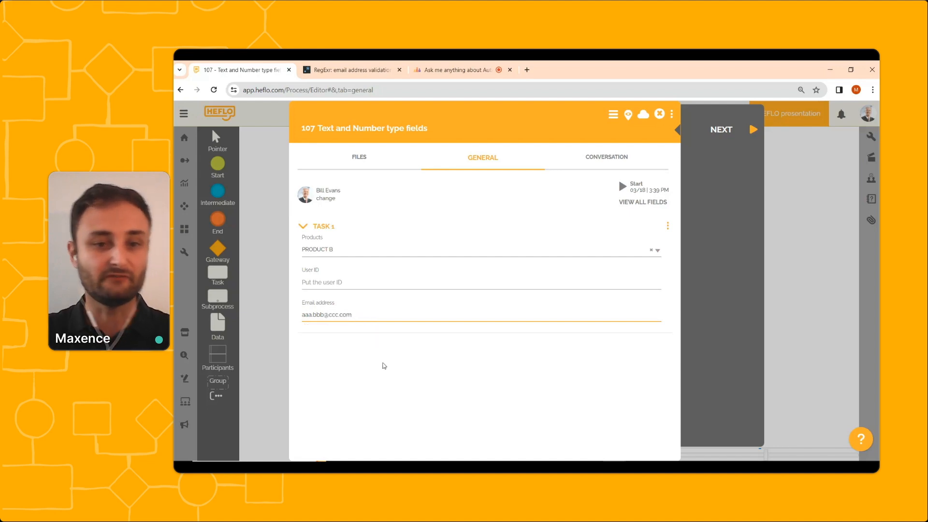
pyautogui.click(384, 380)
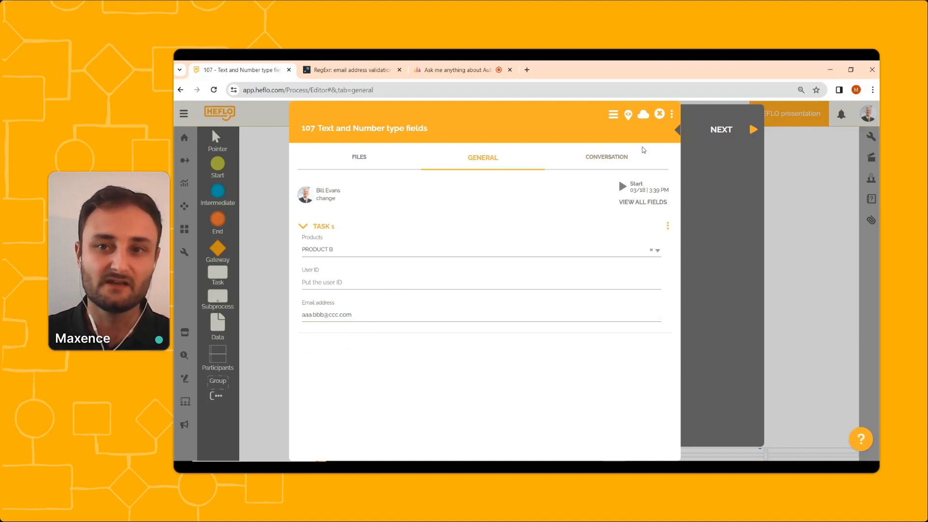
# Delete the ".com" ending from the Email address value and save and close the work item.
pyautogui.click(362, 314)
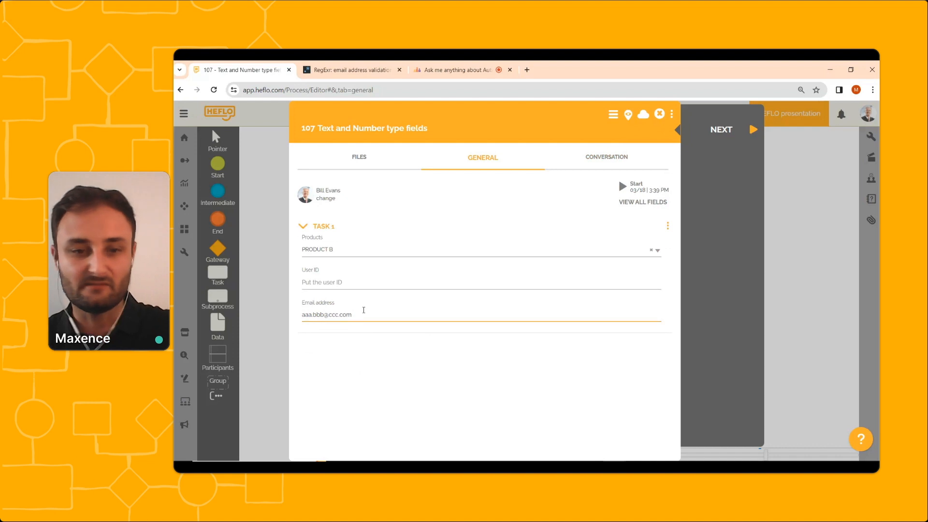
pyautogui.press('BackSpace')
pyautogui.press('BackSpace')
pyautogui.press('BackSpace')
pyautogui.press('BackSpace')
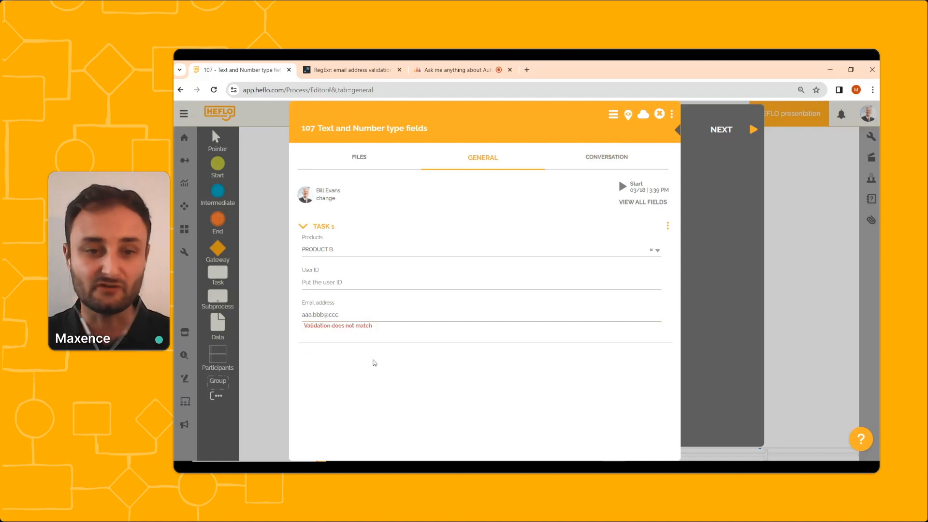
pyautogui.click(657, 116)
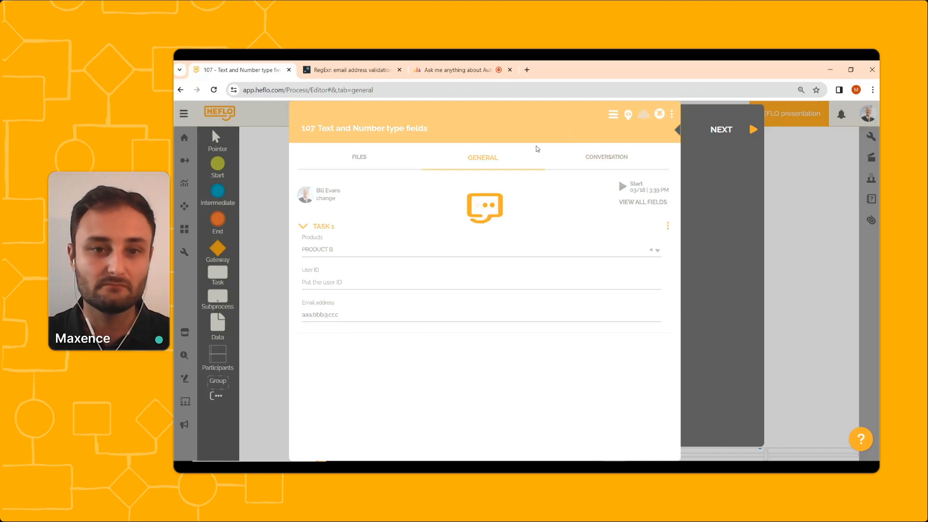
# Set the Email address field's Regular Expression Message to "You have to put an email address" and confirm the Data Input form.
pyautogui.click(450, 239)
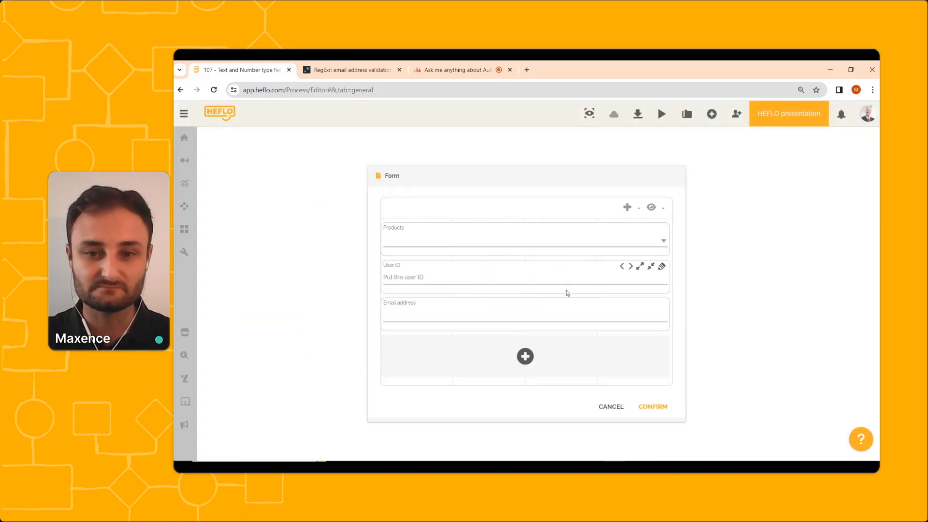
pyautogui.click(661, 305)
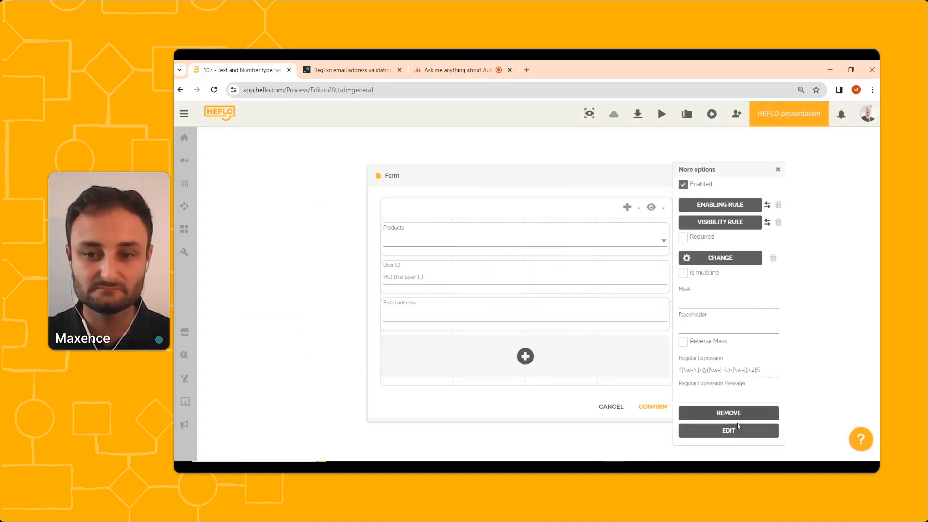
pyautogui.click(696, 392)
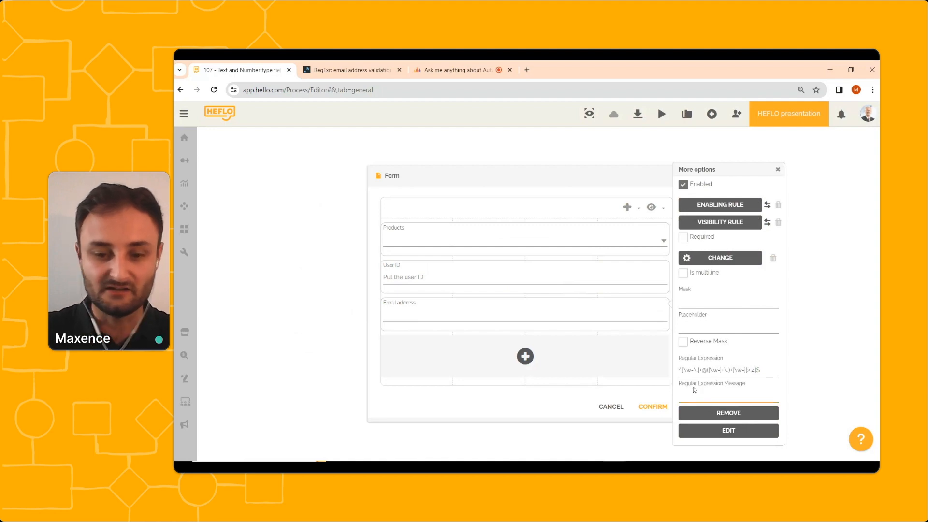
pyautogui.write('You')
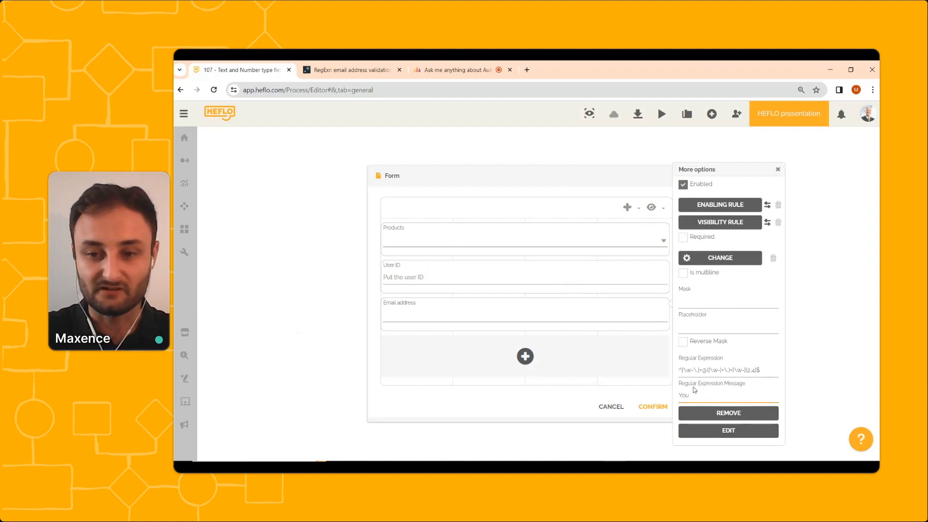
pyautogui.write(' have to s')
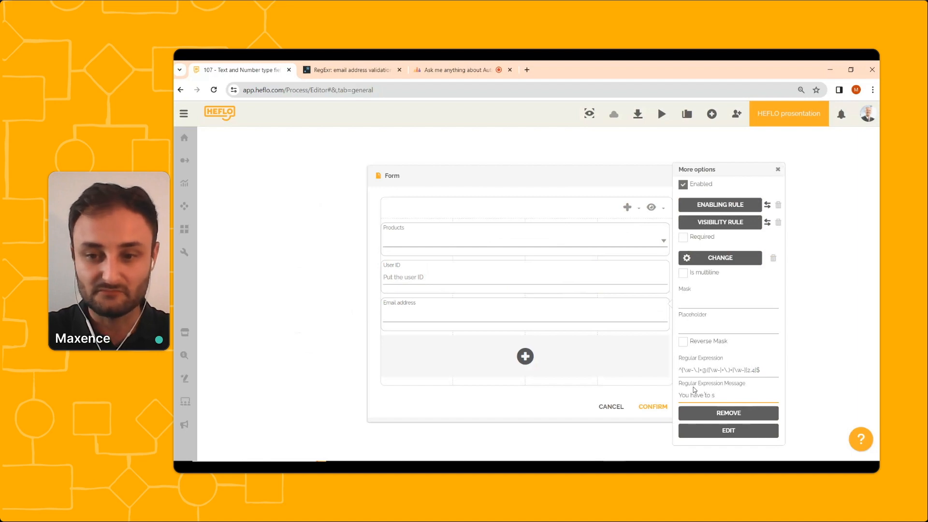
pyautogui.write(' pout')
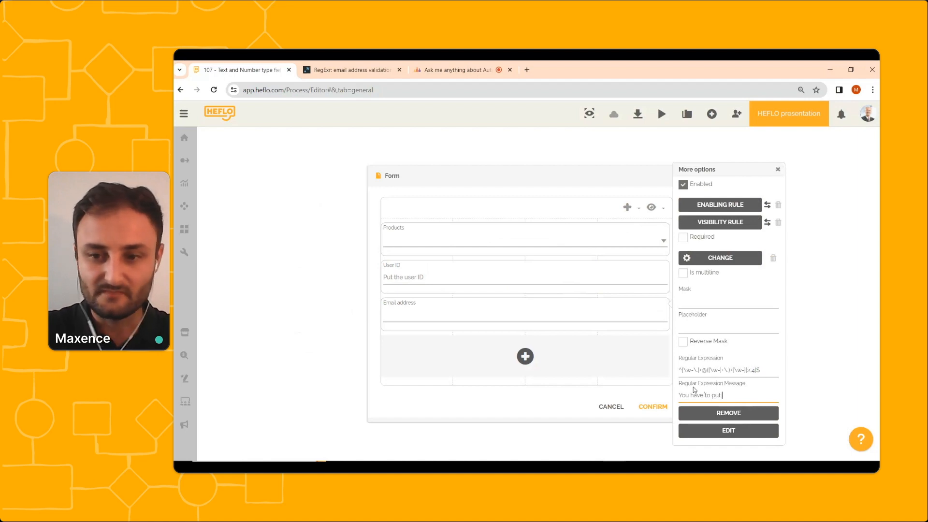
pyautogui.write(' an email address')
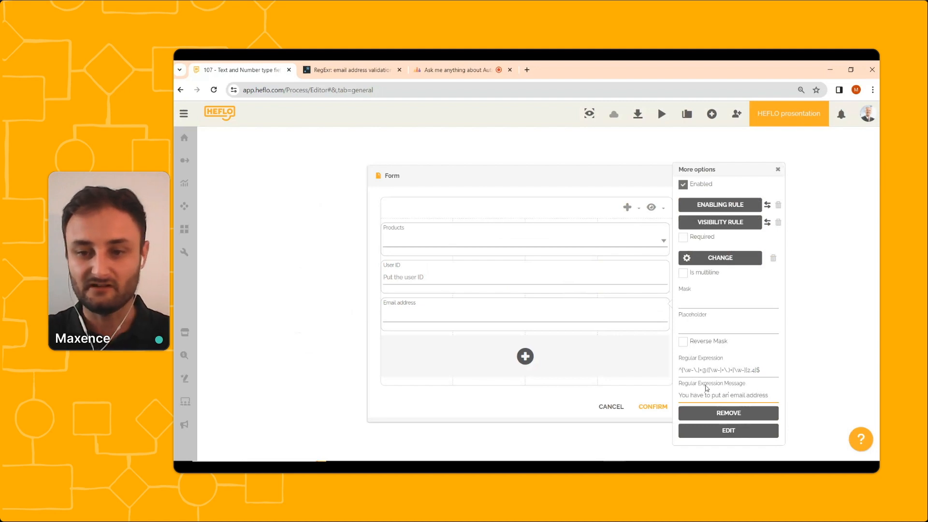
pyautogui.click(652, 407)
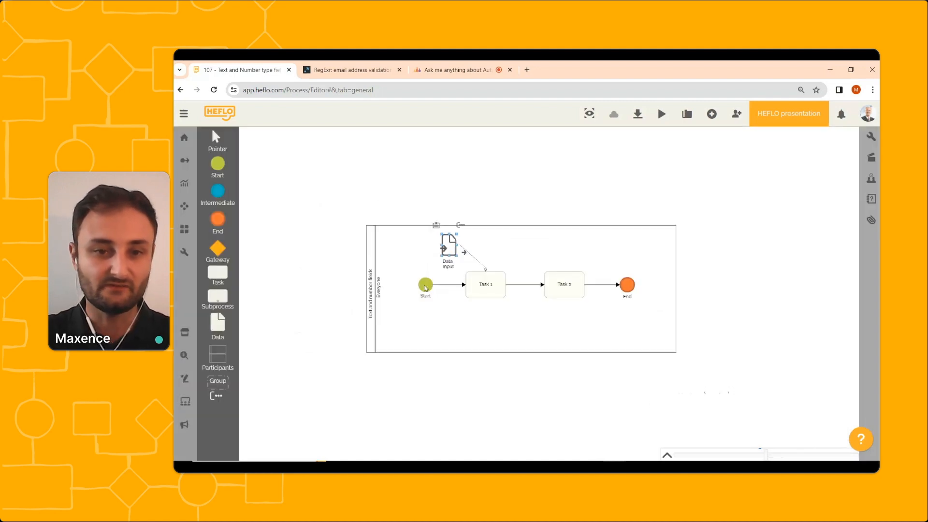
# Reopen the test work item and shorten its Email address value to "aaa.bbb".
pyautogui.rightClick(425, 284)
pyautogui.moveTo(483, 303)
pyautogui.click(573, 321)
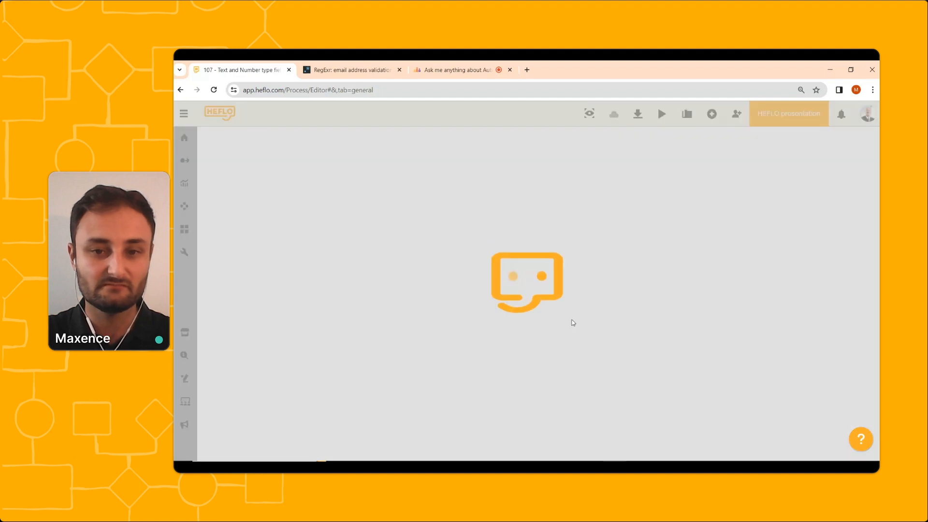
pyautogui.click(358, 312)
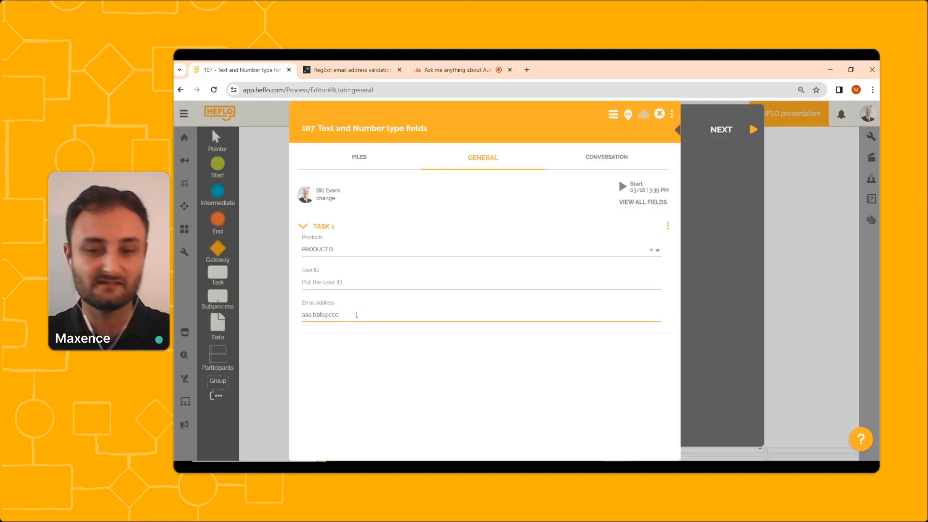
pyautogui.press('BackSpace')
pyautogui.press('BackSpace')
pyautogui.press('BackSpace')
pyautogui.press('BackSpace')
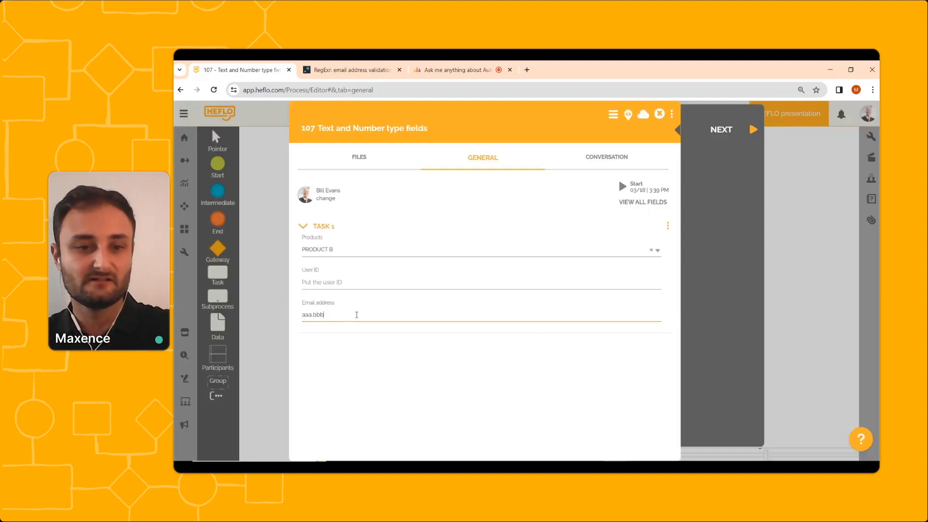
pyautogui.click(355, 358)
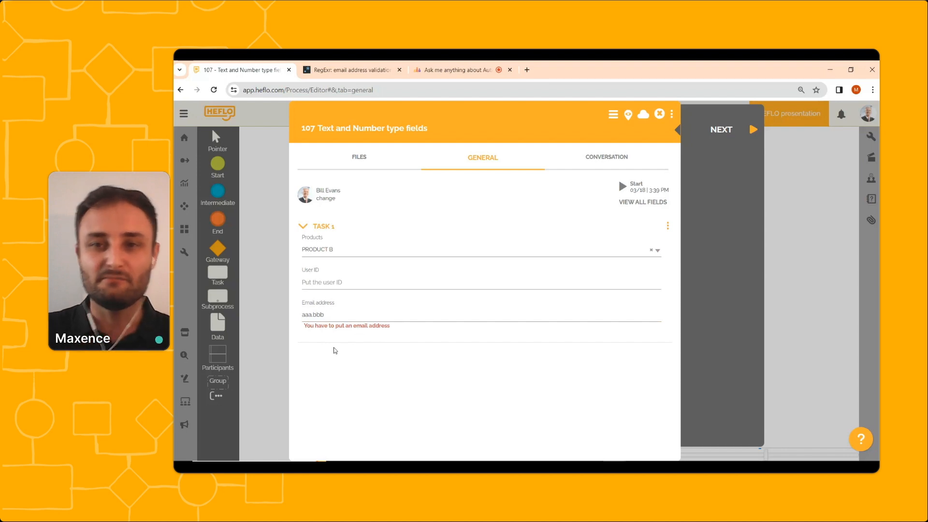
# Save and close the test work item and reopen the Data Input form editor.
pyautogui.click(660, 115)
pyautogui.click(447, 247)
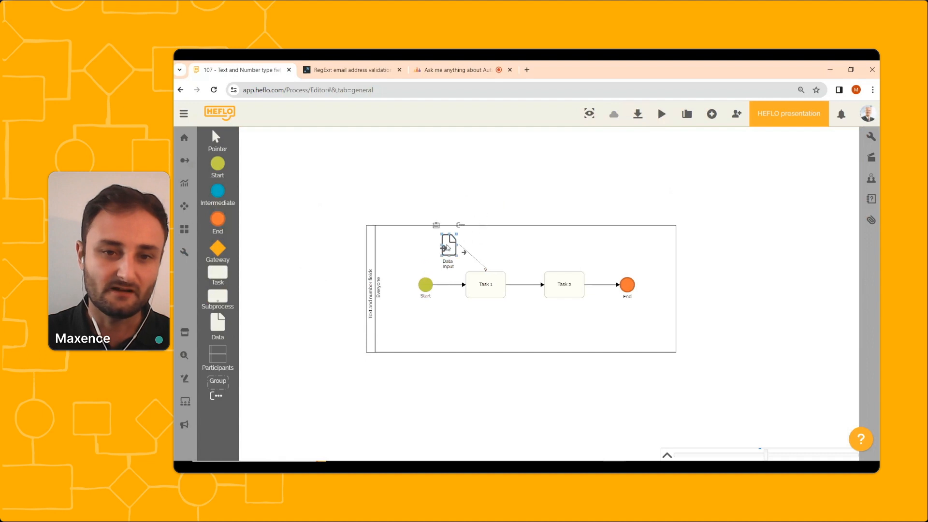
pyautogui.doubleClick(447, 248)
# Add a new form property named "Number" of type NUMBER to the Data Input form.
pyautogui.click(522, 355)
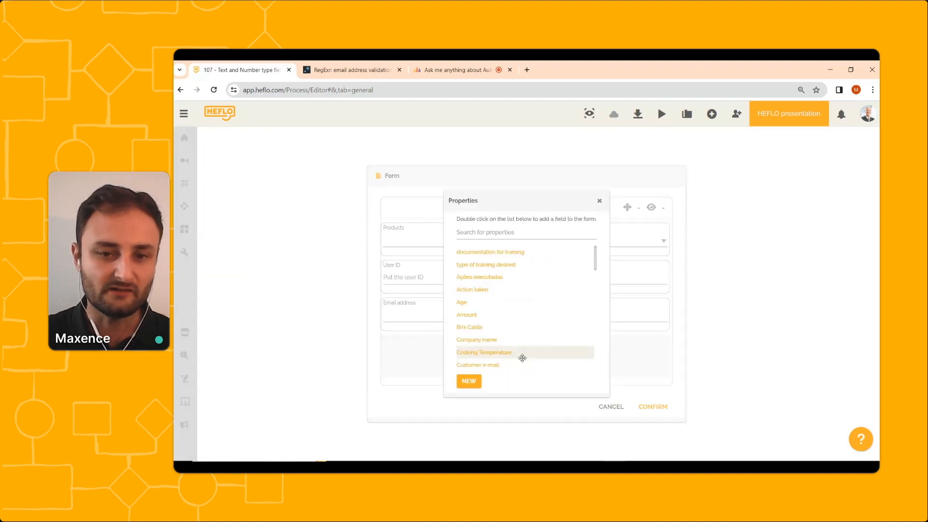
pyautogui.click(469, 382)
pyautogui.click(453, 252)
pyautogui.write('B')
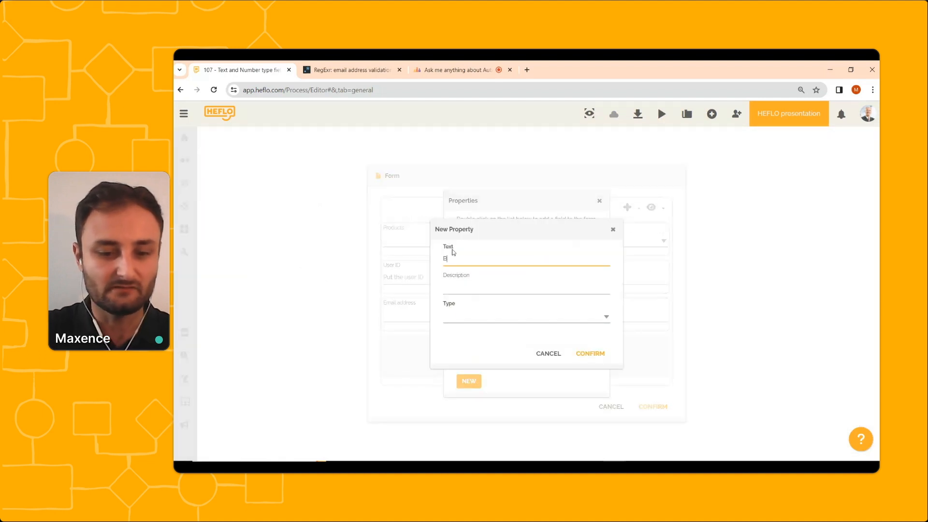
pyautogui.press('BackSpace')
pyautogui.write('Number')
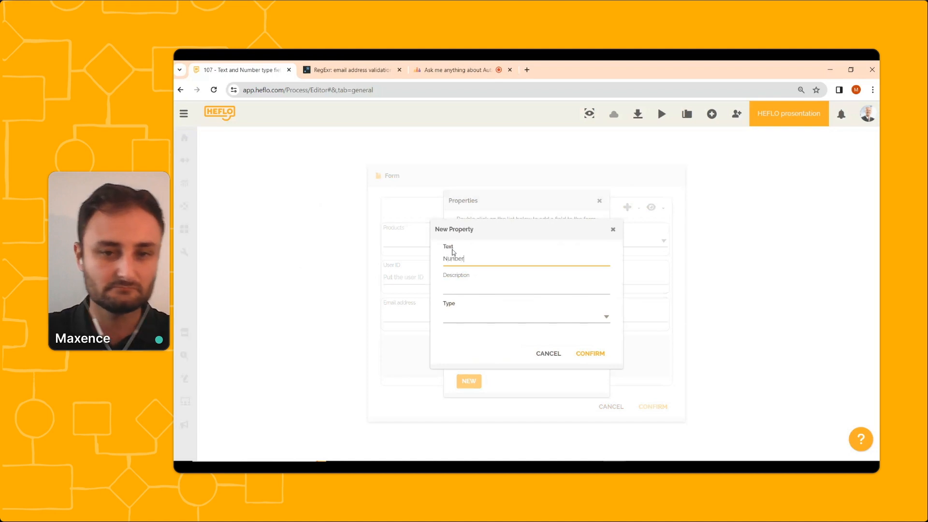
pyautogui.press('BackSpace')
pyautogui.press('BackSpace')
pyautogui.press('BackSpace')
pyautogui.press('BackSpace')
pyautogui.write('mber')
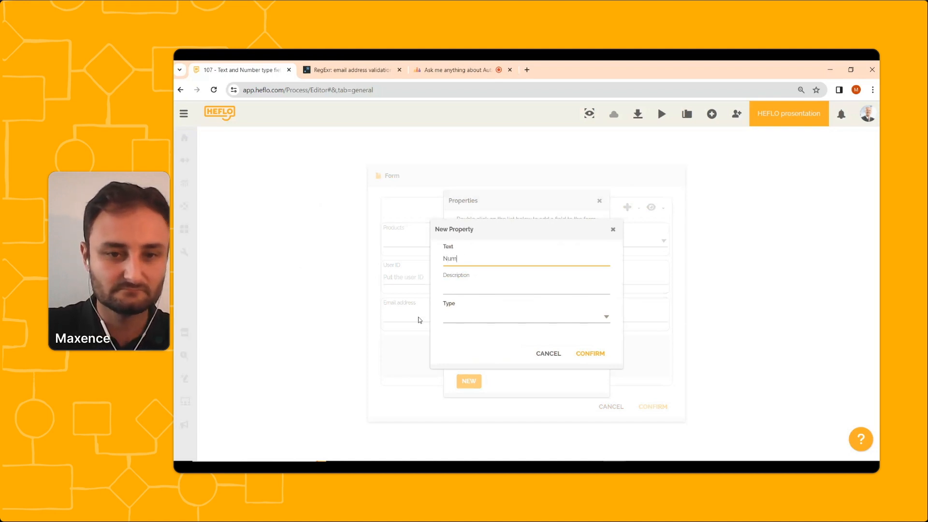
pyautogui.click(467, 320)
pyautogui.click(476, 344)
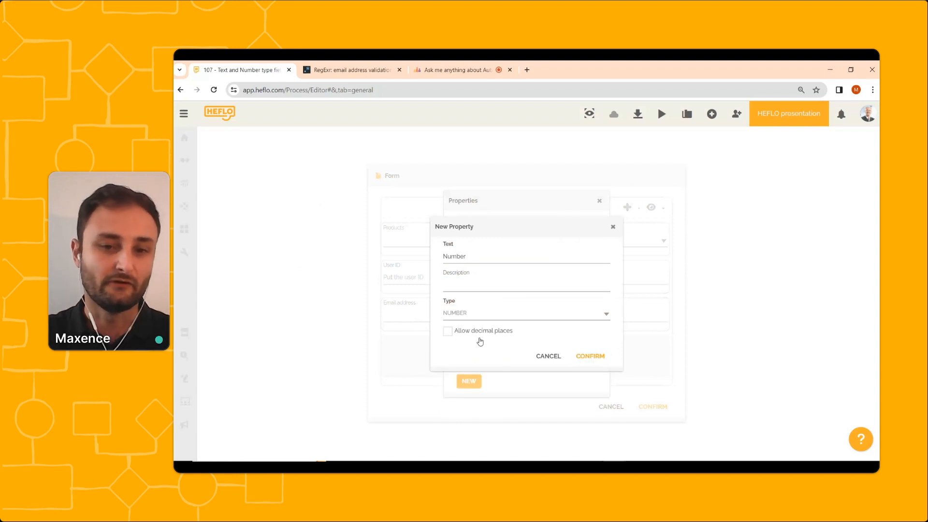
pyautogui.click(600, 356)
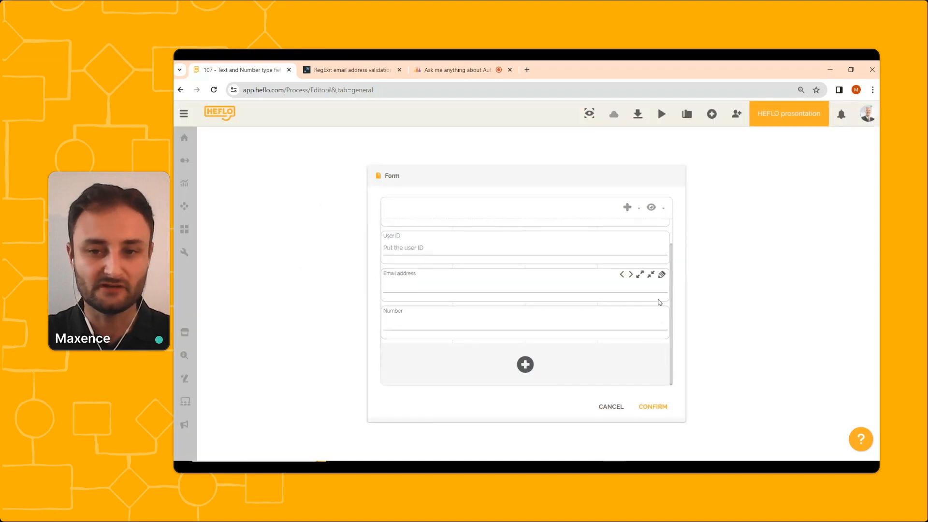
pyautogui.click(662, 313)
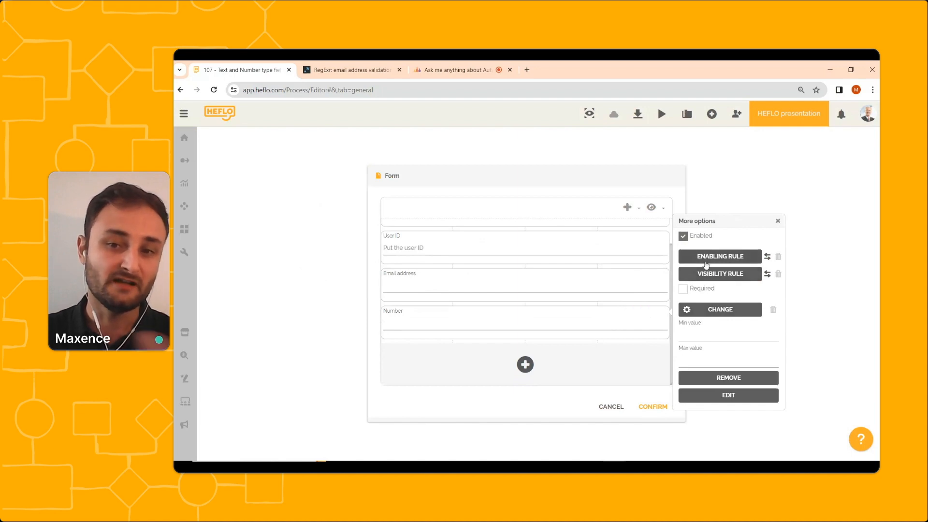
pyautogui.click(706, 278)
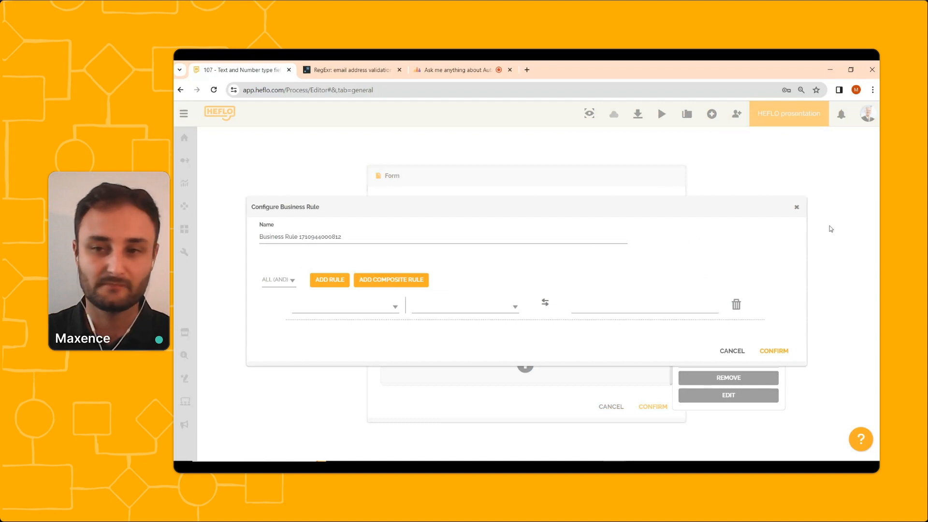
pyautogui.click(797, 209)
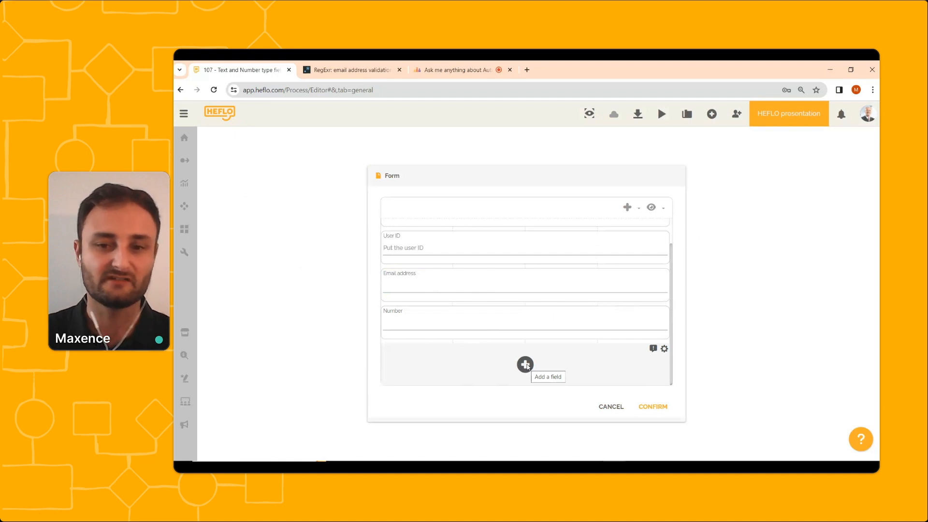
# Set the Number field's minimum value to 5 and maximum value to 10, then confirm the form.
pyautogui.click(662, 313)
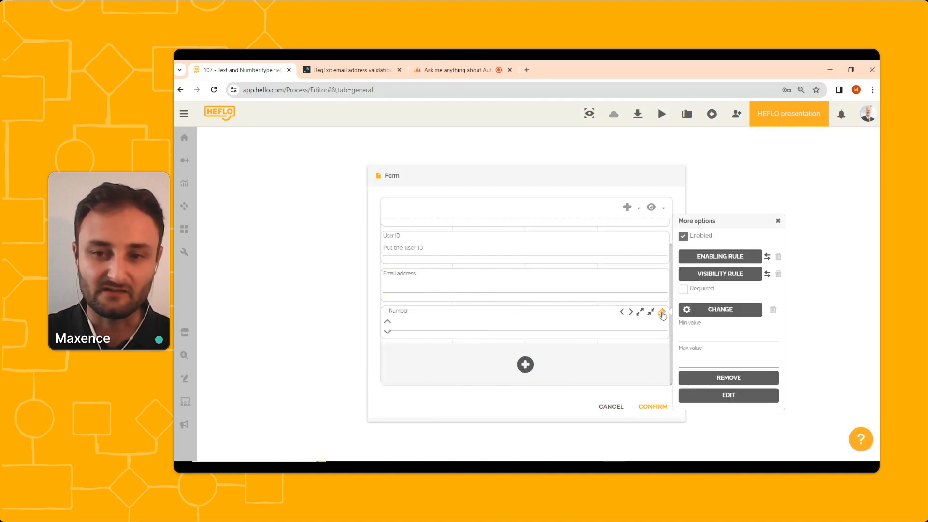
pyautogui.click(689, 335)
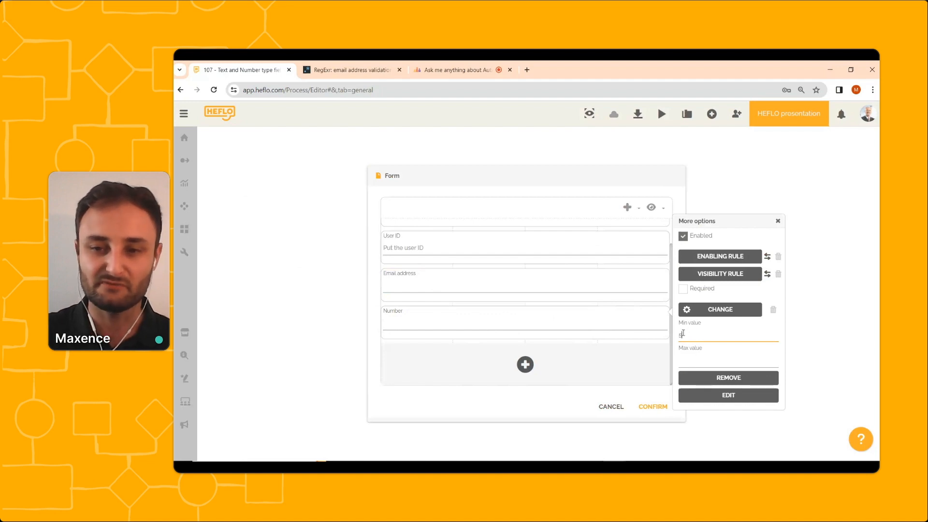
pyautogui.click(694, 362)
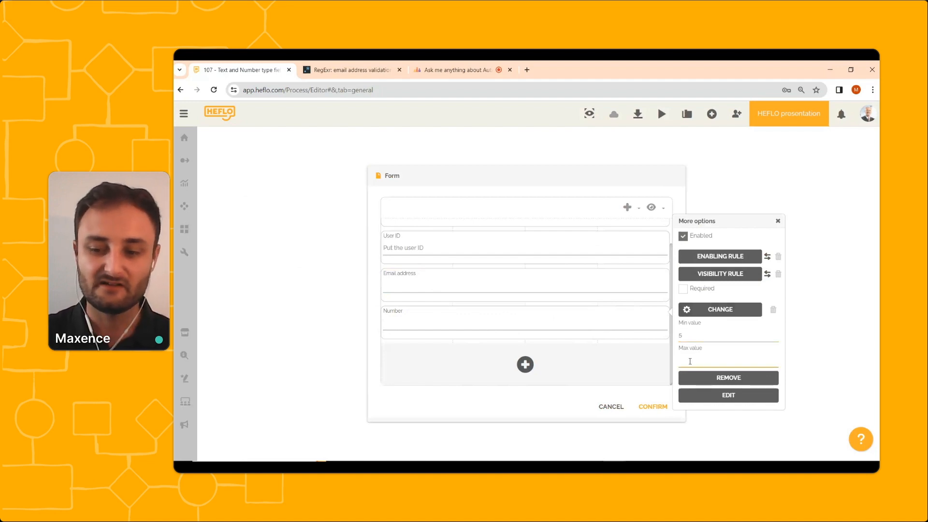
pyautogui.write('10')
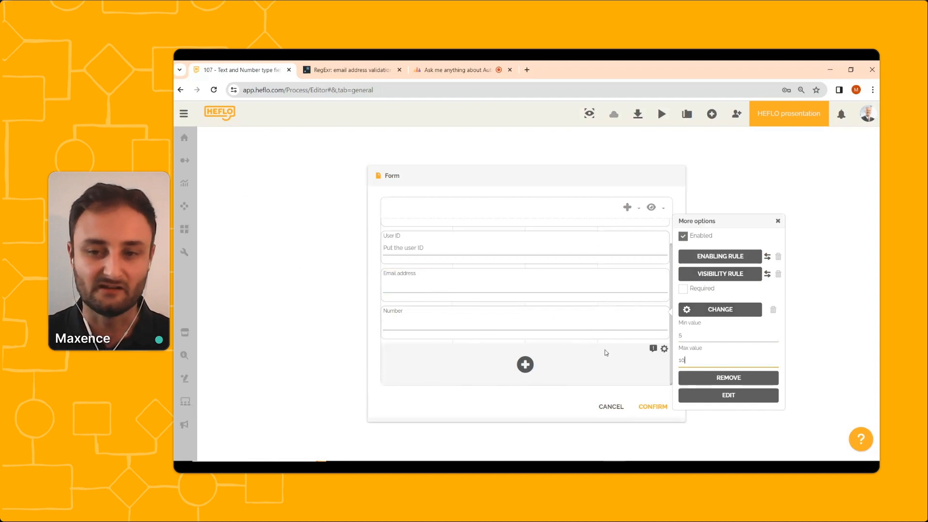
pyautogui.click(653, 407)
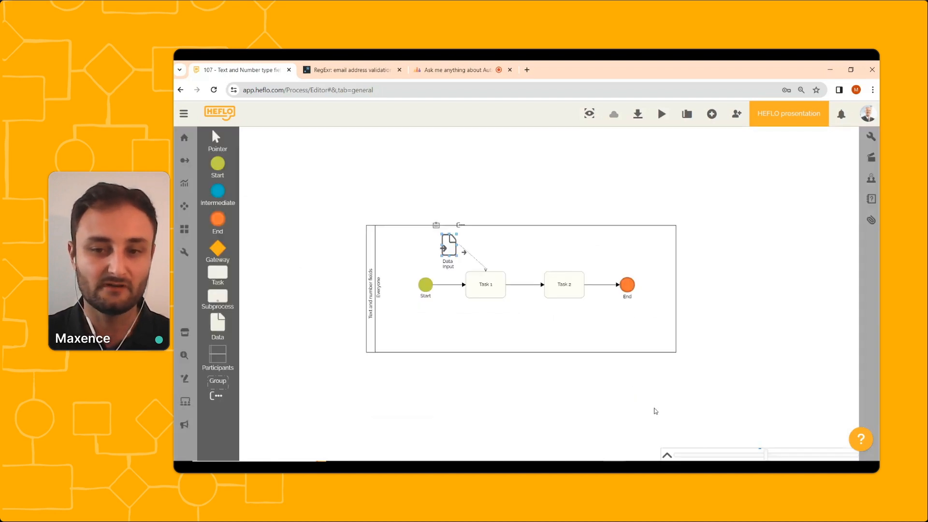
# Remove the Email address, User ID and Products fields from the Data Input form and confirm it.
pyautogui.doubleClick(452, 251)
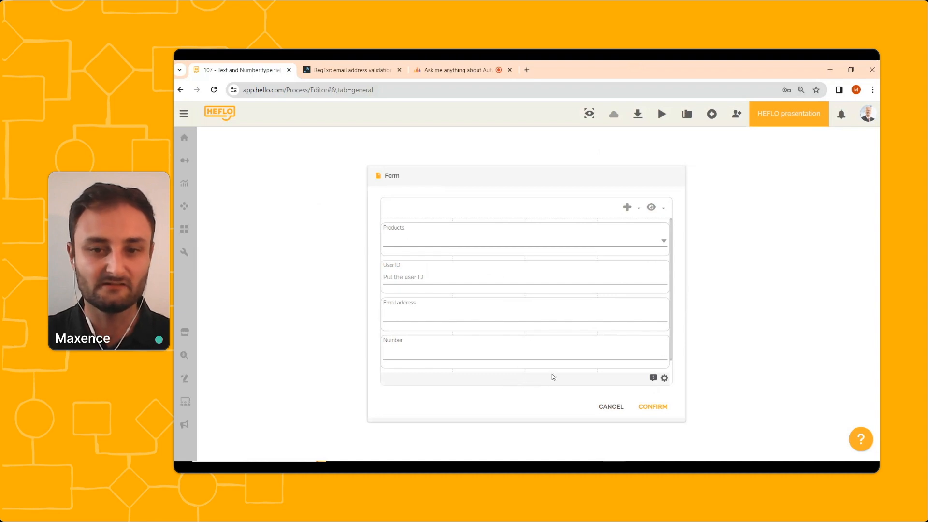
pyautogui.click(547, 316)
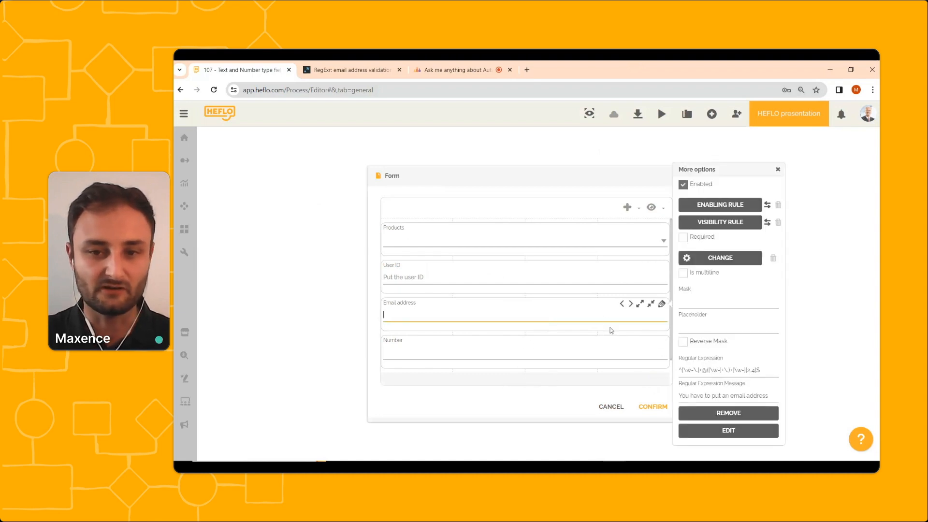
pyautogui.click(728, 416)
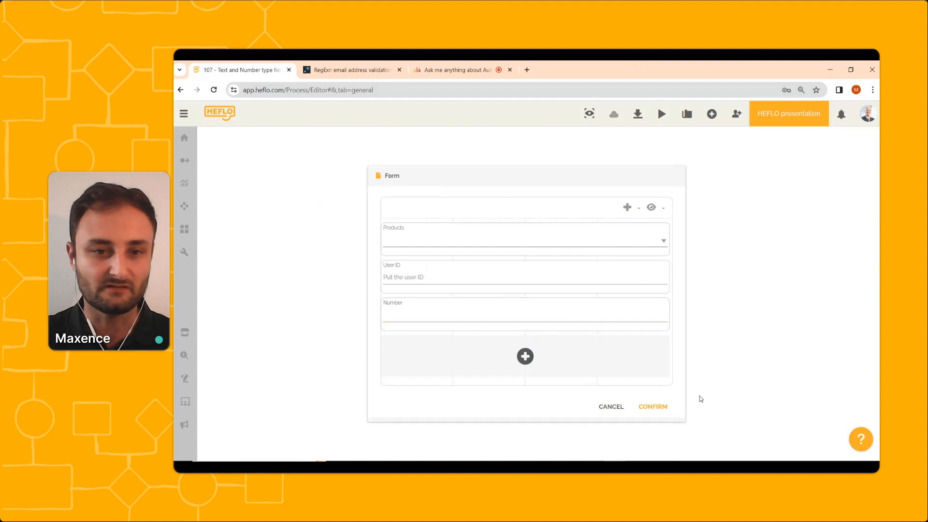
pyautogui.click(566, 282)
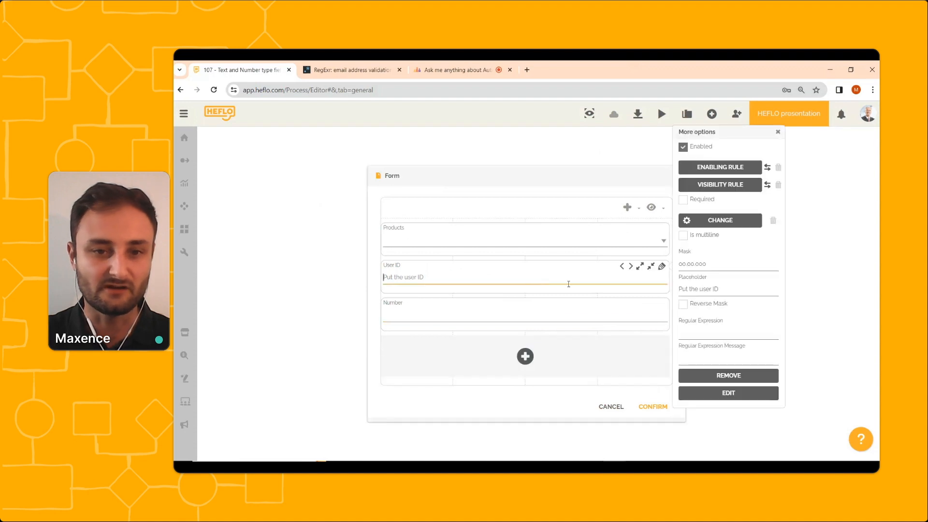
pyautogui.click(728, 376)
pyautogui.click(519, 236)
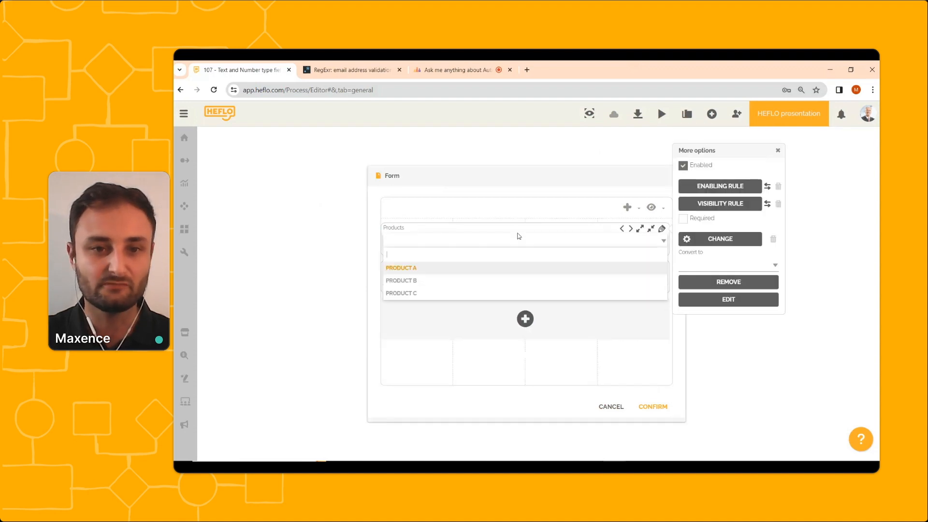
pyautogui.click(725, 284)
pyautogui.click(653, 406)
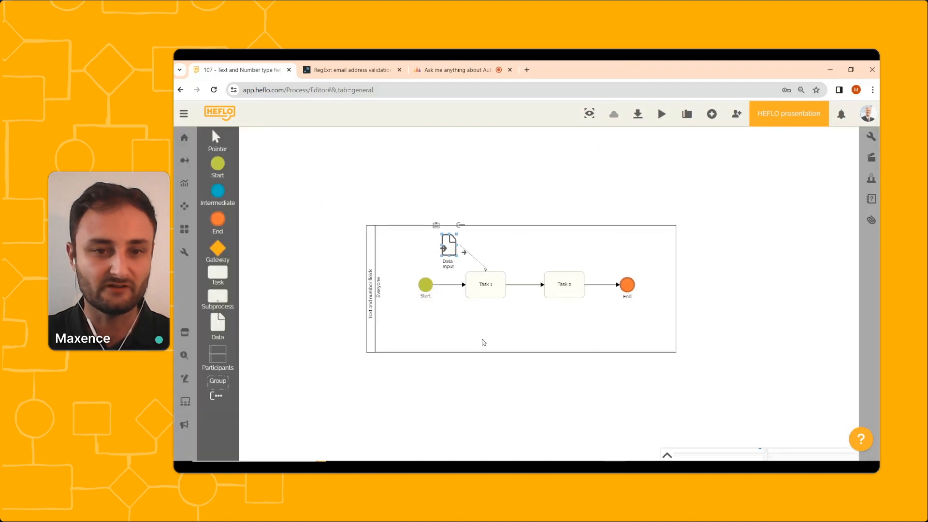
# Start a new work item from the Start event and enter 4 in its Number field.
pyautogui.rightClick(426, 289)
pyautogui.moveTo(478, 306)
pyautogui.click(545, 321)
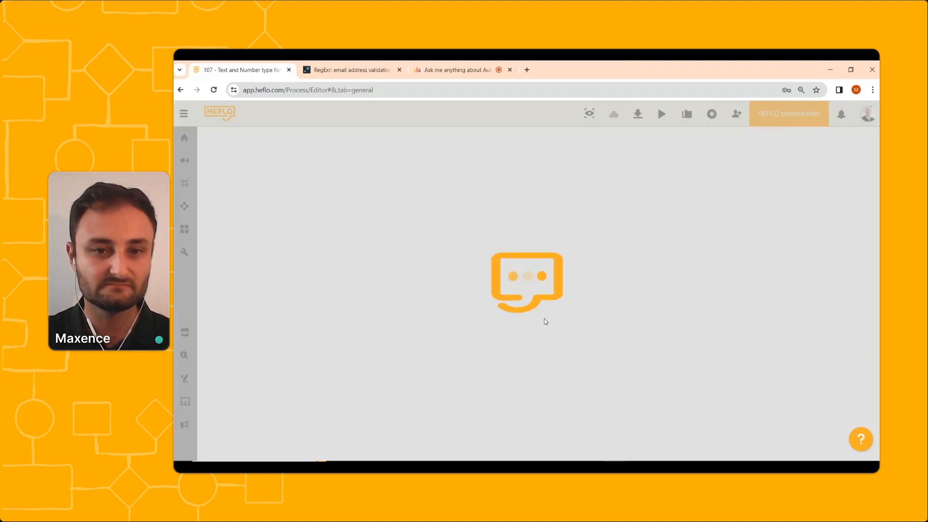
pyautogui.click(357, 255)
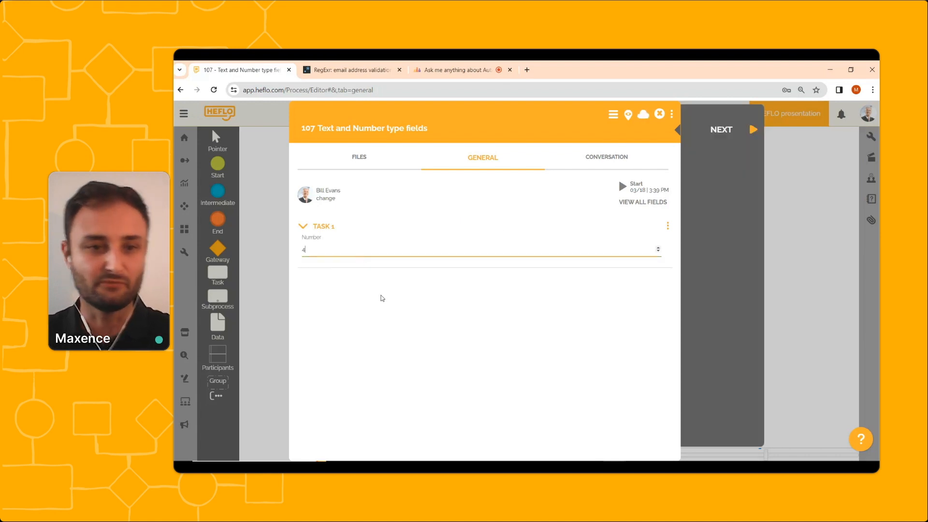
pyautogui.write('4')
pyautogui.click(351, 288)
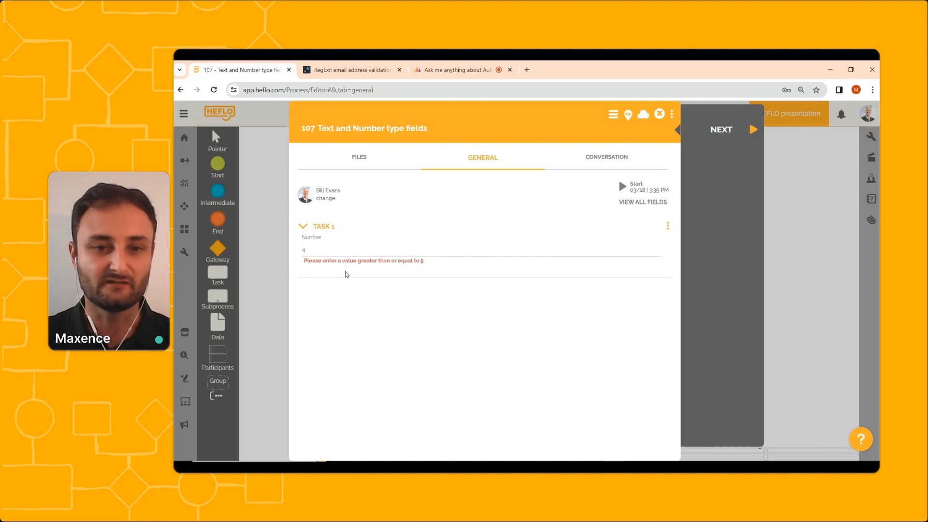
# Replace the Number value with 11 and try to advance the work item to the next step.
pyautogui.click(341, 255)
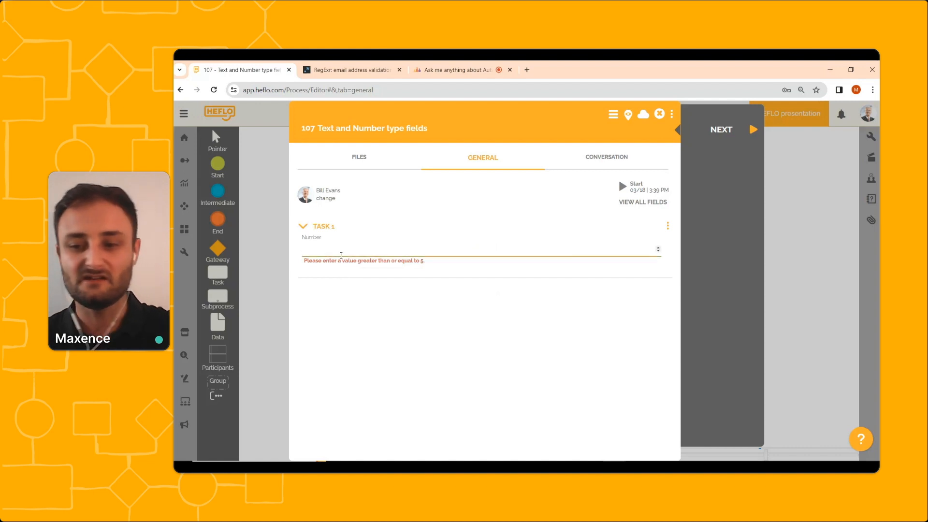
pyautogui.write('11')
pyautogui.click(358, 311)
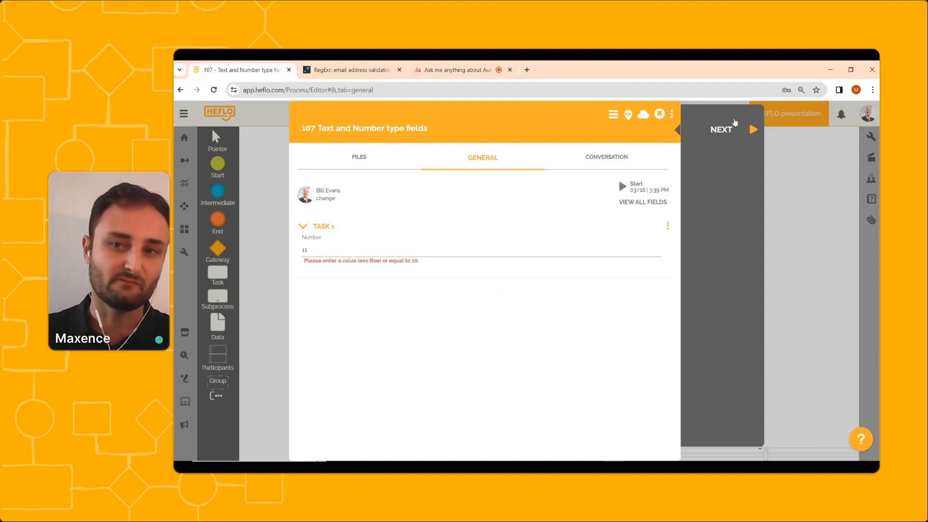
pyautogui.click(726, 136)
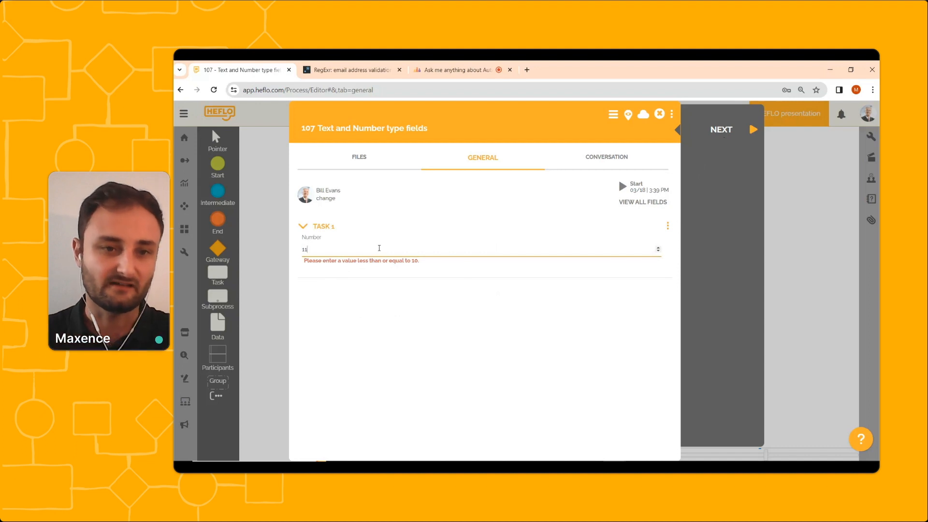
# Set the Number value to 10.
pyautogui.press('BackSpace')
pyautogui.write('0')
pyautogui.click(393, 328)
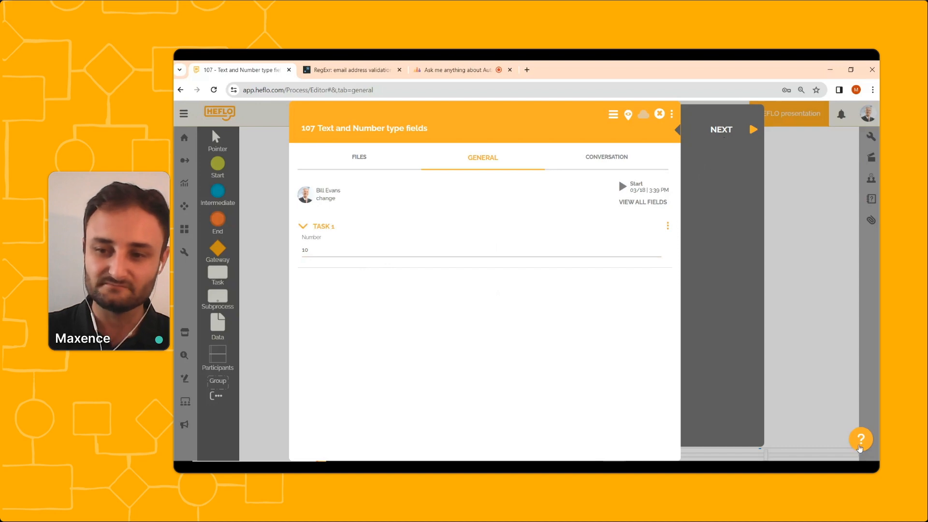
# Save and close the work item.
pyautogui.click(860, 448)
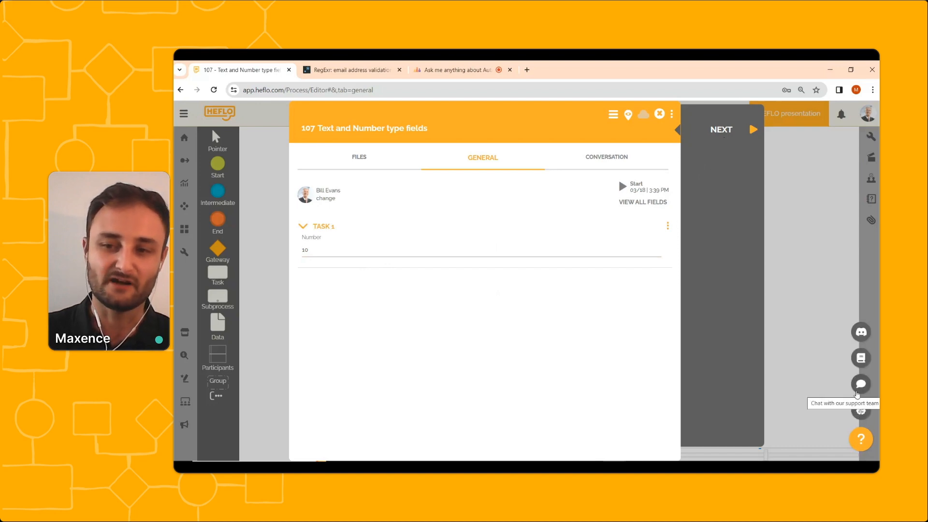
pyautogui.click(857, 391)
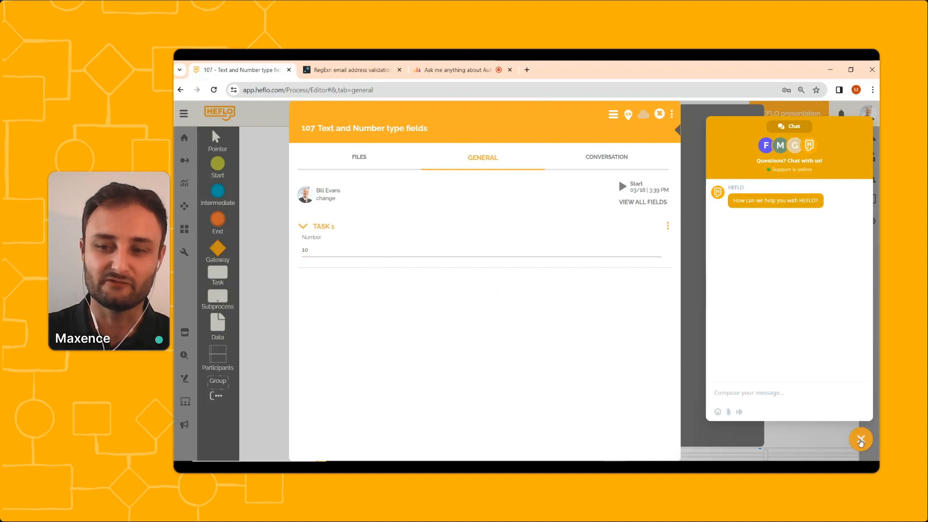
pyautogui.click(861, 440)
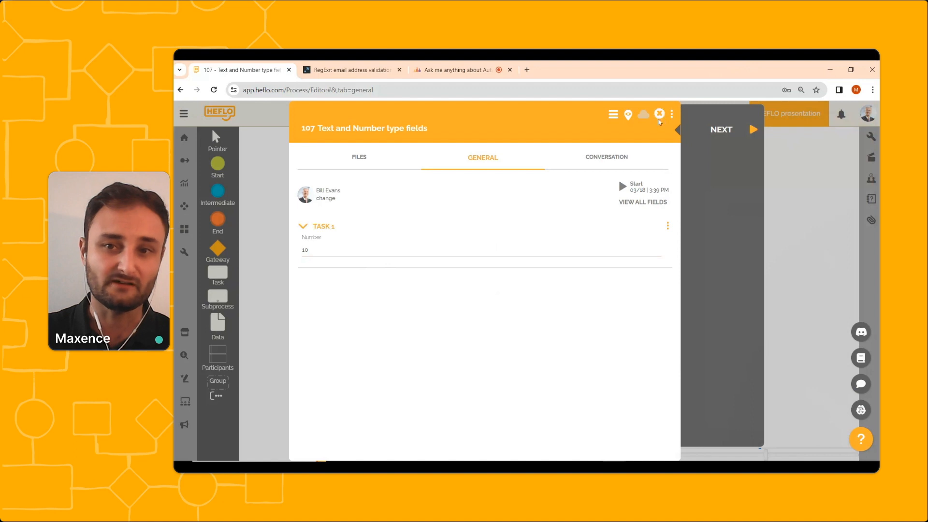
pyautogui.click(659, 114)
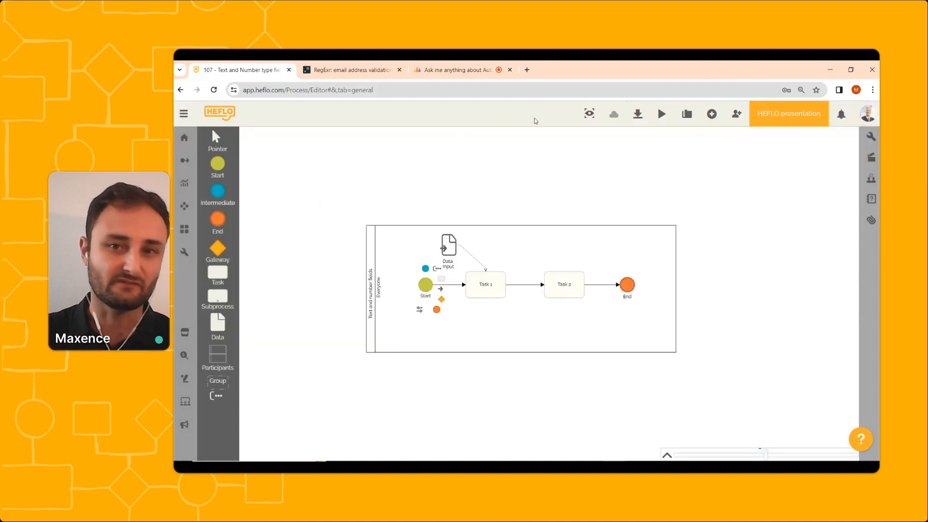